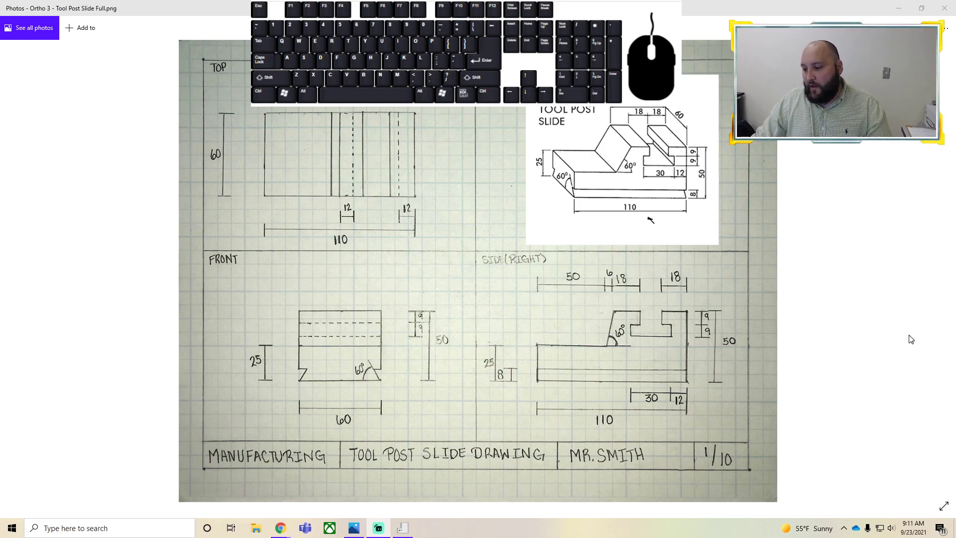
# Step: Switch to SketchUp for Schools and return to its home page, discarding the changes to the current model
pyautogui.moveTo(281, 527)
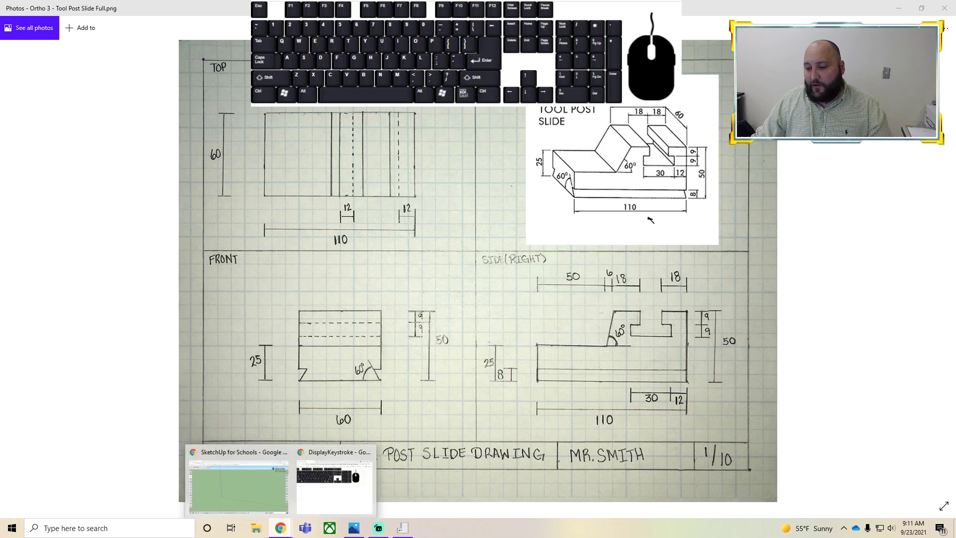
pyautogui.click(257, 499)
pyautogui.click(11, 65)
pyautogui.click(44, 102)
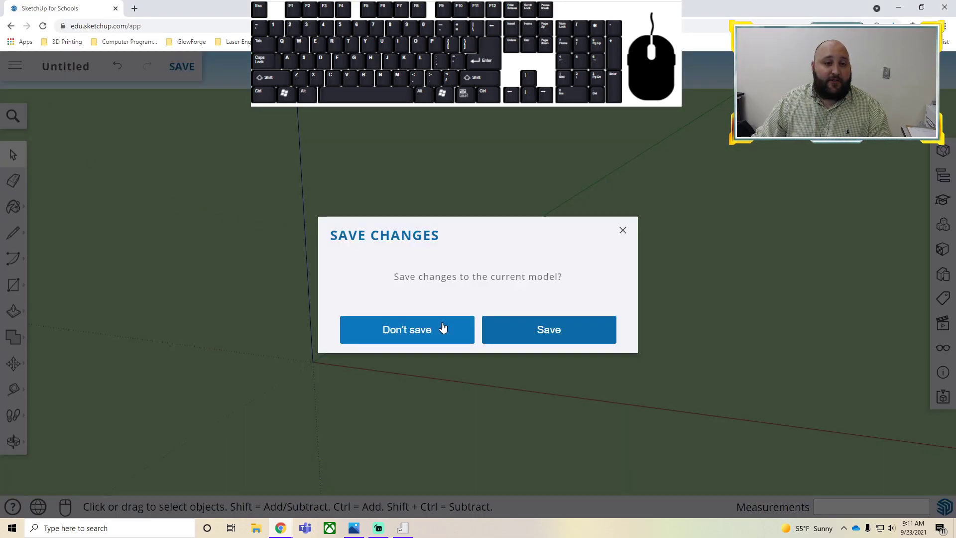
pyautogui.click(443, 328)
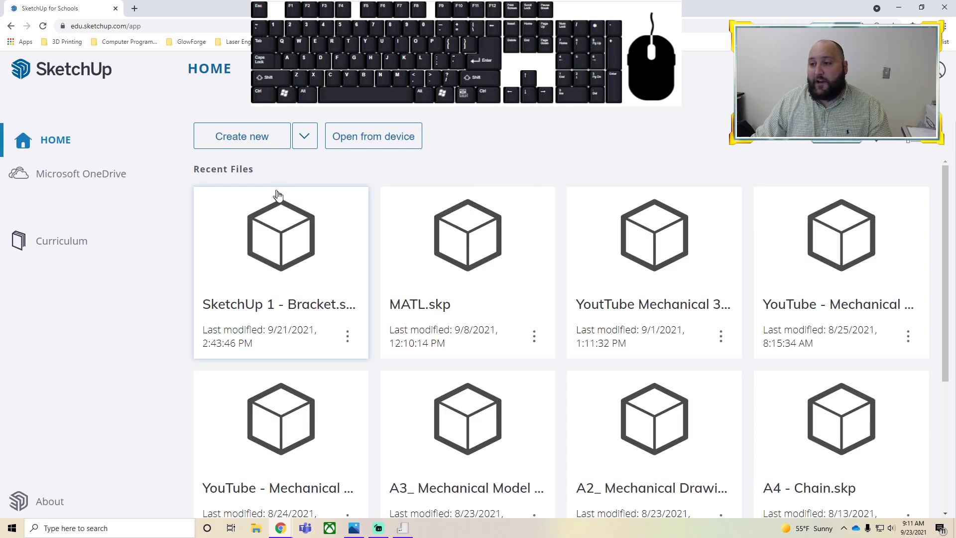
# Step: Create a new model using the Decimal - Centimeters template
pyautogui.click(304, 135)
pyautogui.click(306, 141)
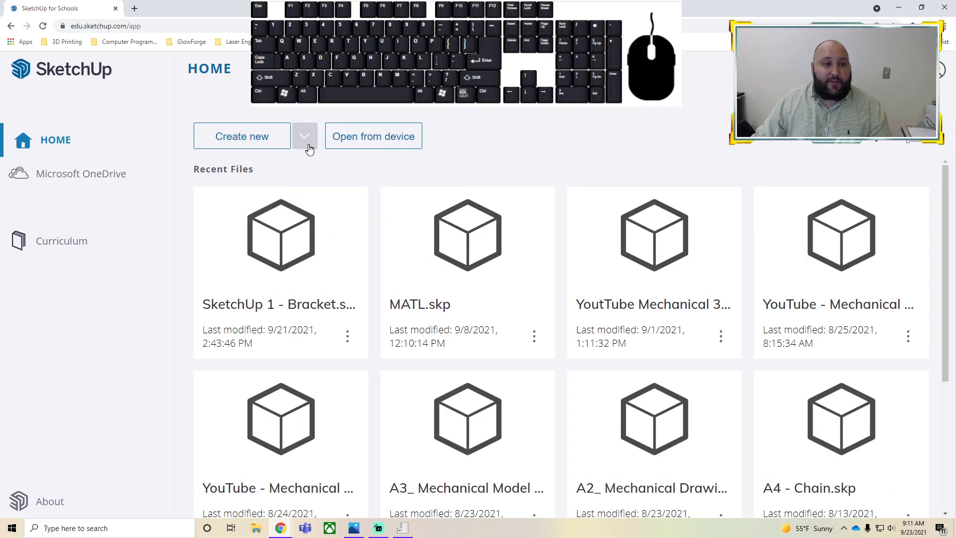
pyautogui.click(306, 140)
pyautogui.click(305, 140)
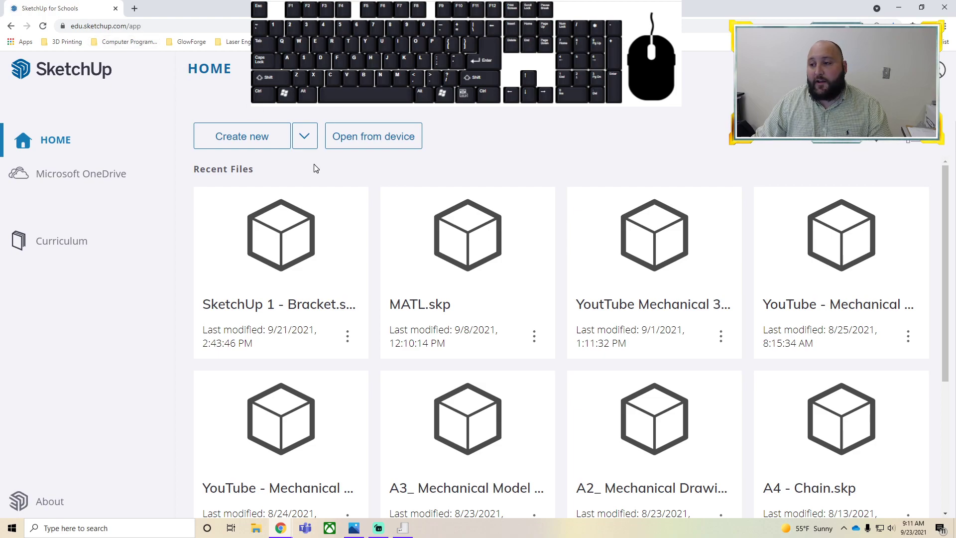
pyautogui.click(304, 145)
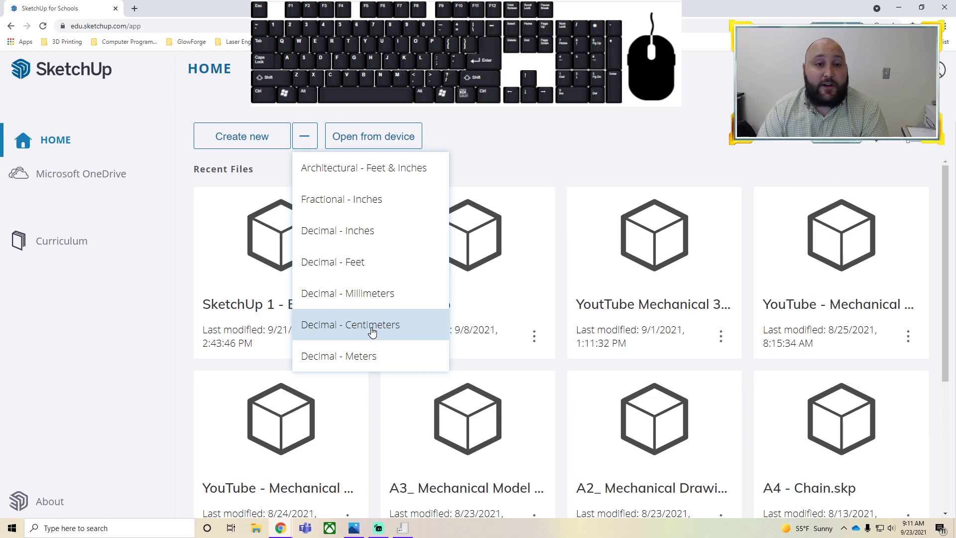
pyautogui.click(372, 326)
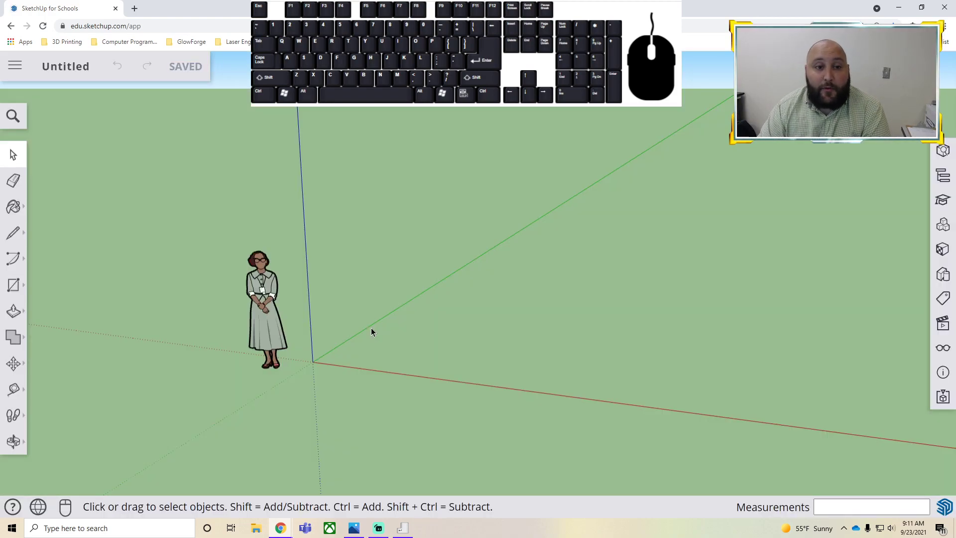
# Step: Delete the default human figure beside the origin
pyautogui.click(255, 315)
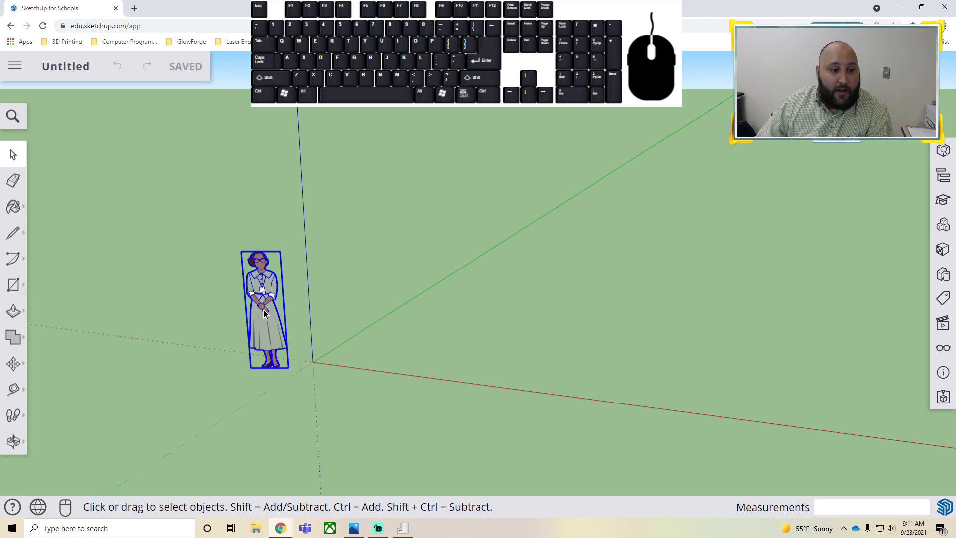
pyautogui.scroll(-2, 272, 297)
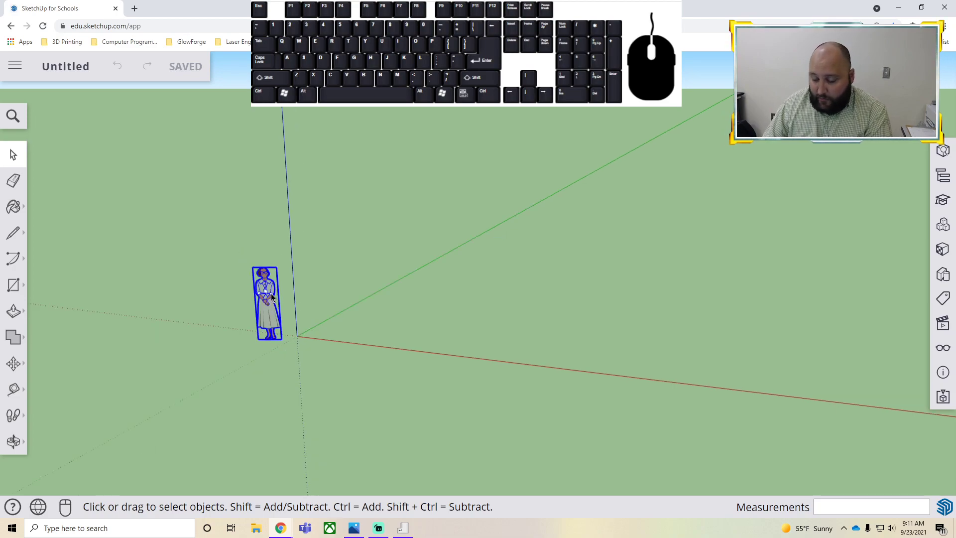
pyautogui.press('Delete')
pyautogui.scroll(5, 320, 273)
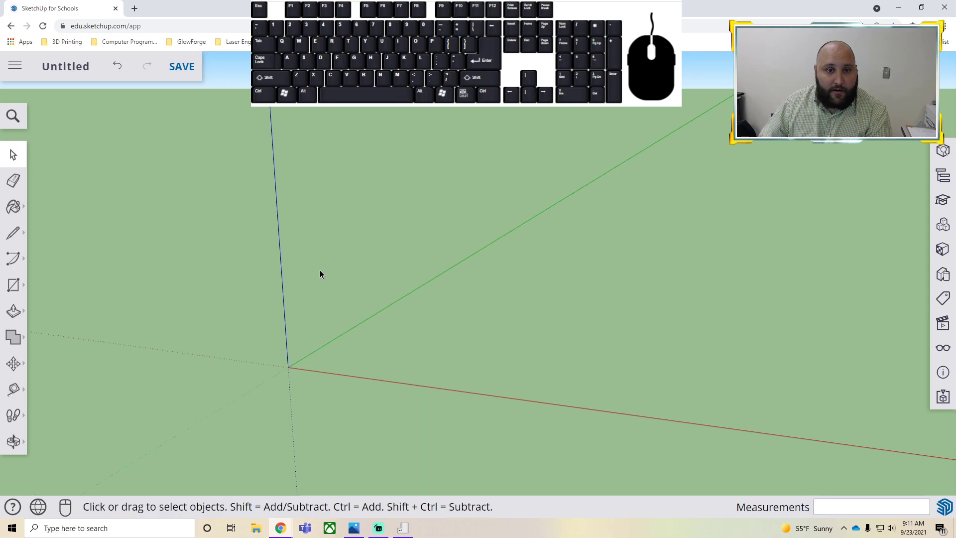
pyautogui.moveTo(265, 389); pyautogui.dragTo(253, 323, button='middle')
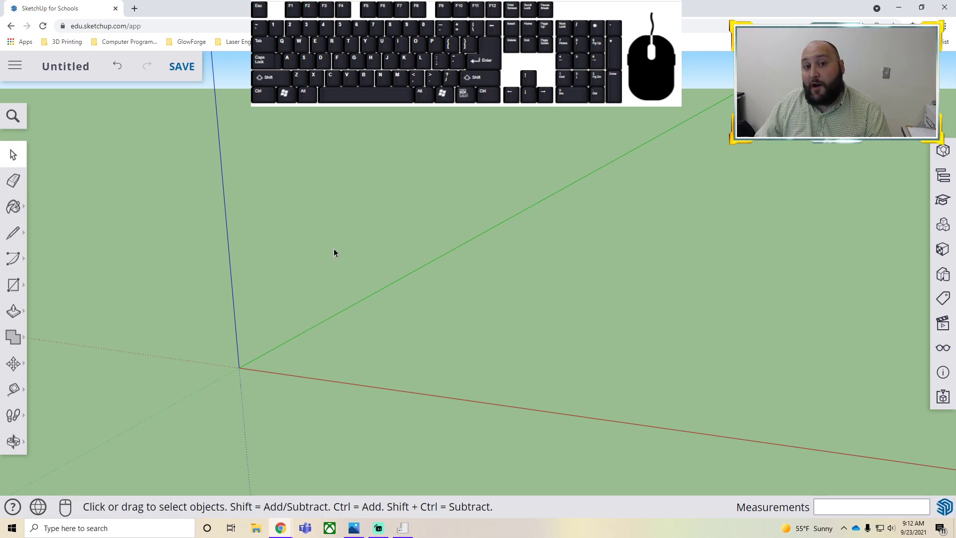
# Step: Save the model to OneDrive under the name "SketchUp #3 - Tool Post Slide" and dismiss the resulting dialog
pyautogui.click(58, 72)
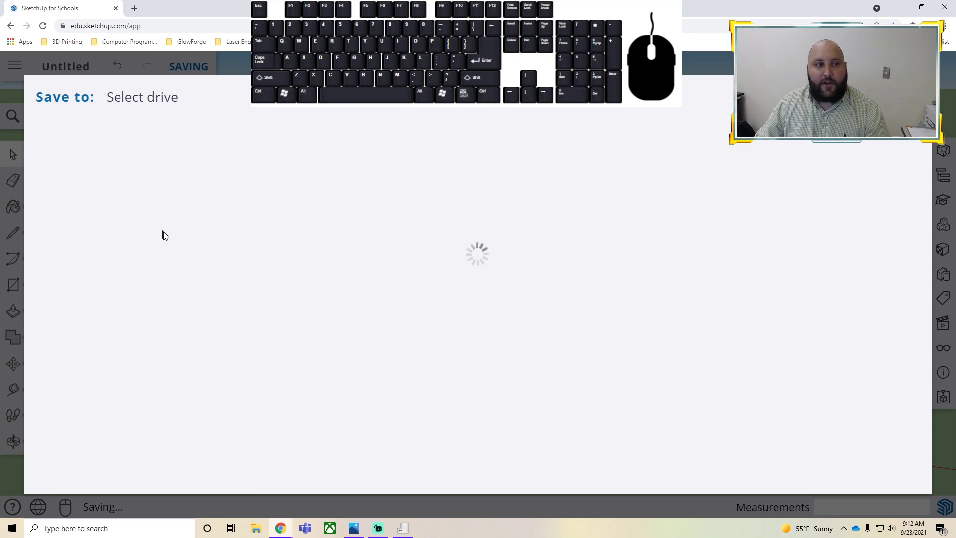
pyautogui.click(147, 244)
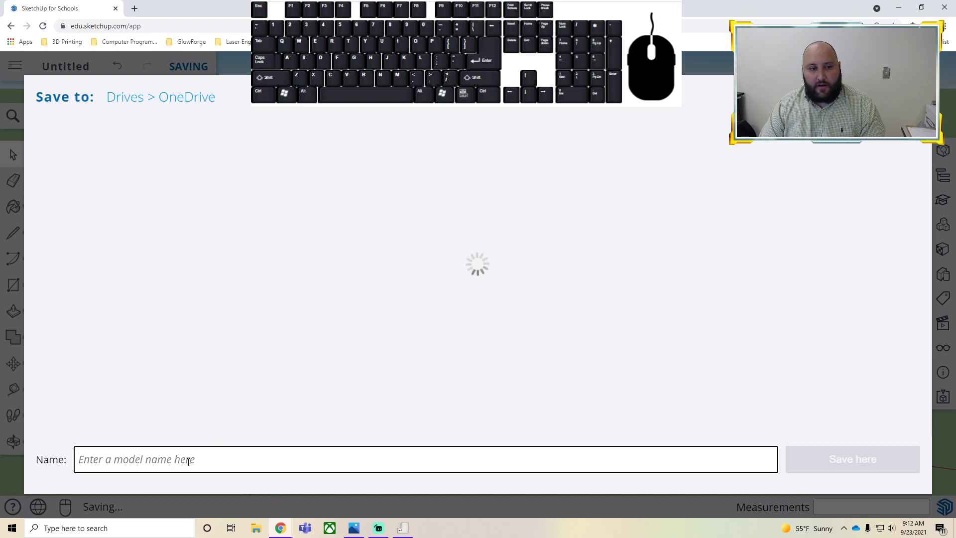
pyautogui.write('Sketch')
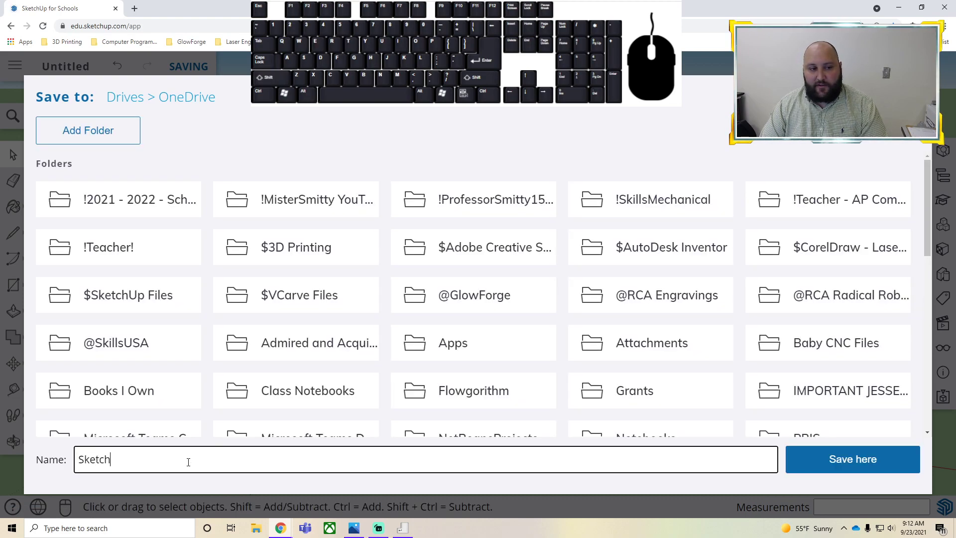
pyautogui.write('Up #3')
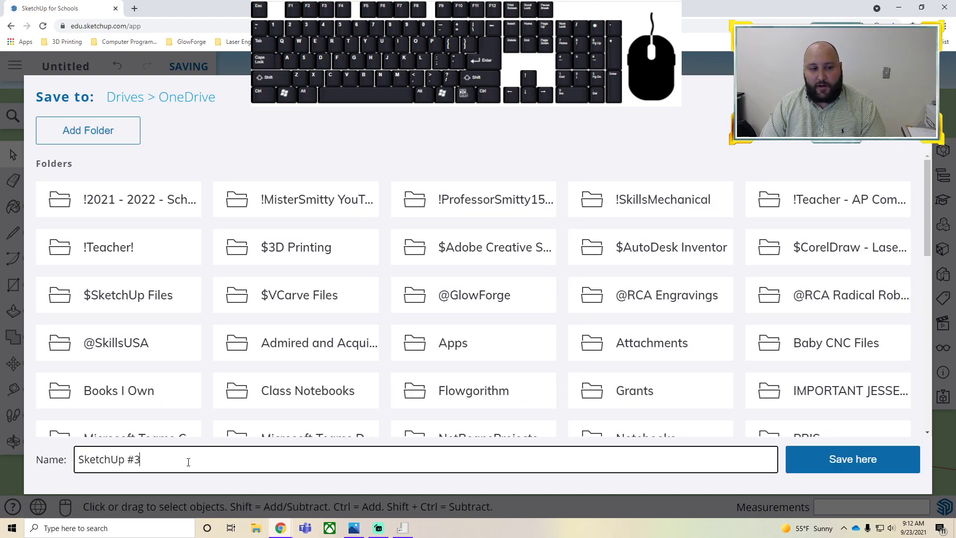
pyautogui.write(' - Tool Post Slide')
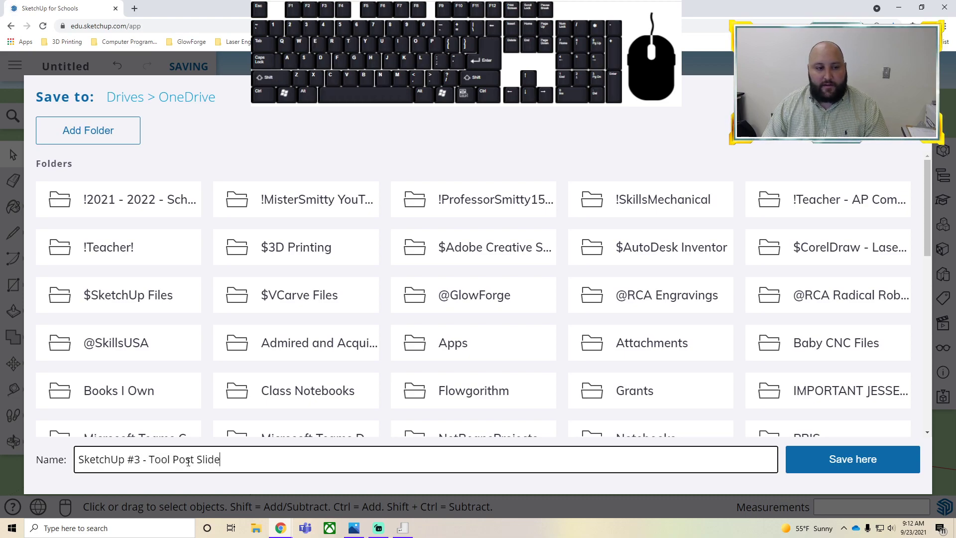
pyautogui.press('Return')
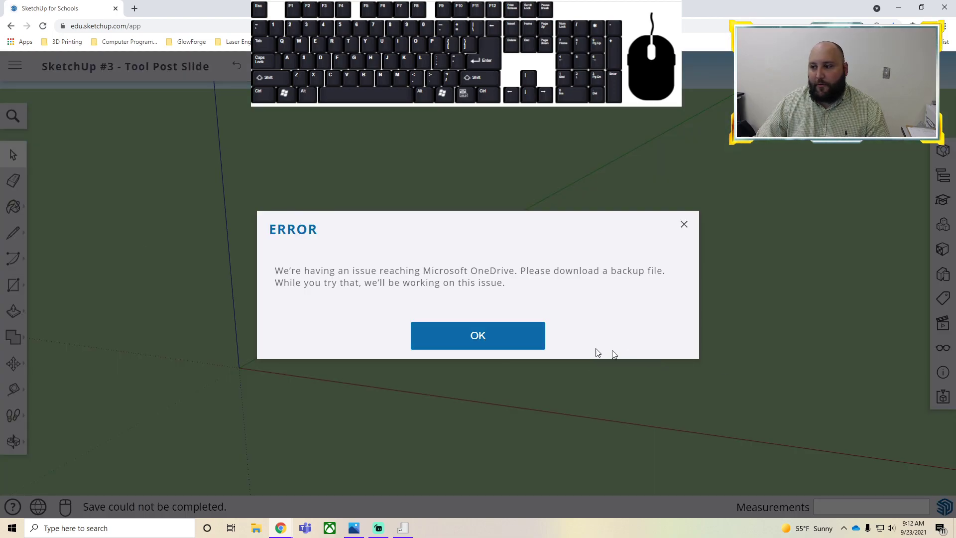
pyautogui.click(473, 335)
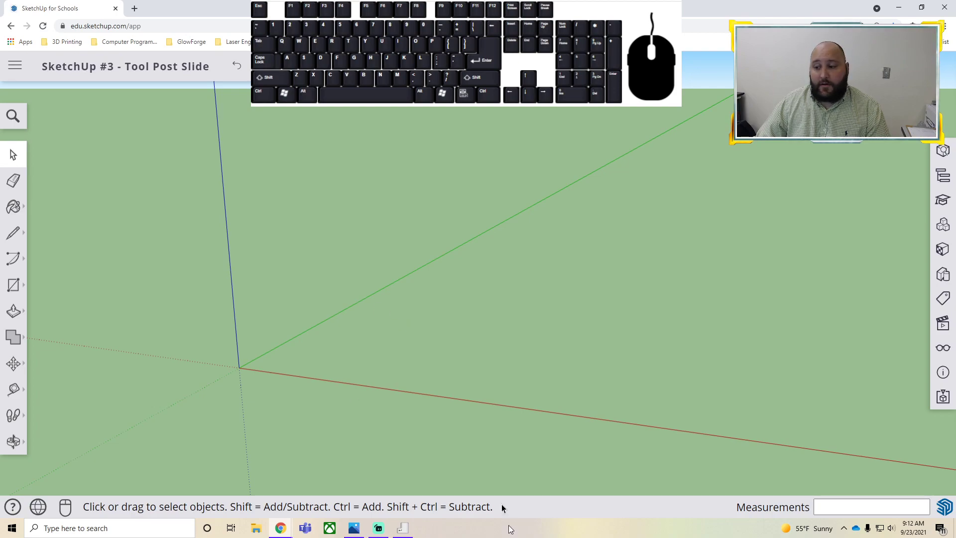
# Step: Switch to Photos to examine the tool post slide drawing's views and dimensions, and return to SketchUp
pyautogui.click(353, 529)
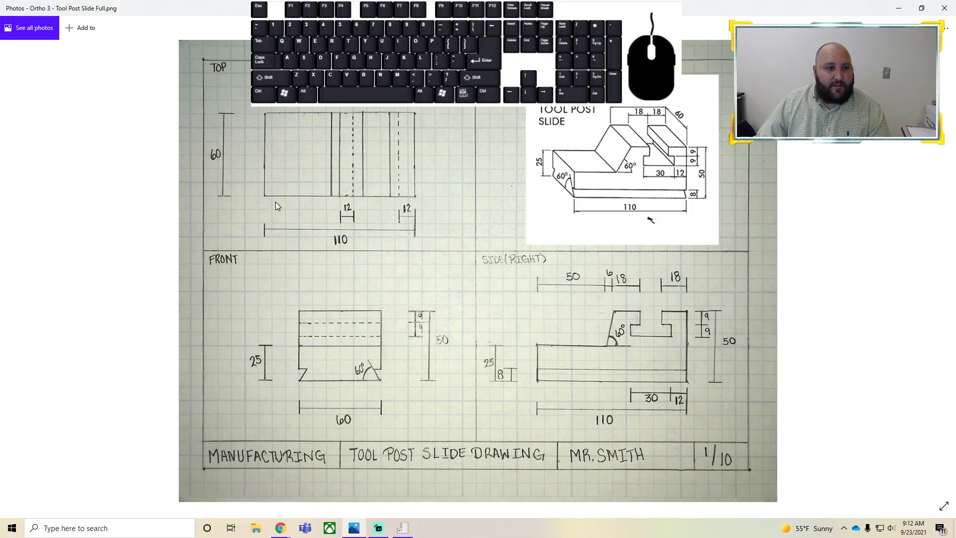
pyautogui.hotkey('alt', 'Tab')
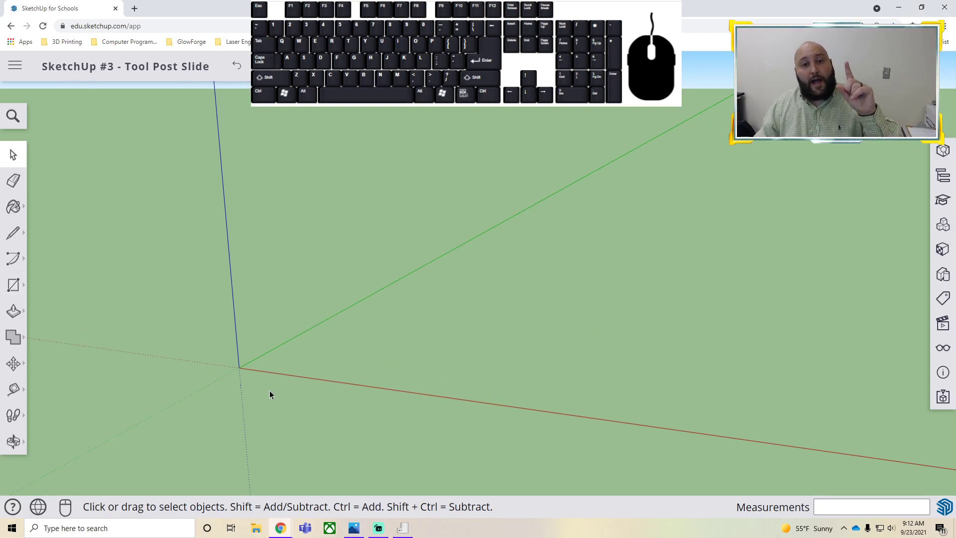
# Step: Draw a trial rectangle of about 237.8 by 203.8 cm centred on the origin and undo it
pyautogui.press('r')
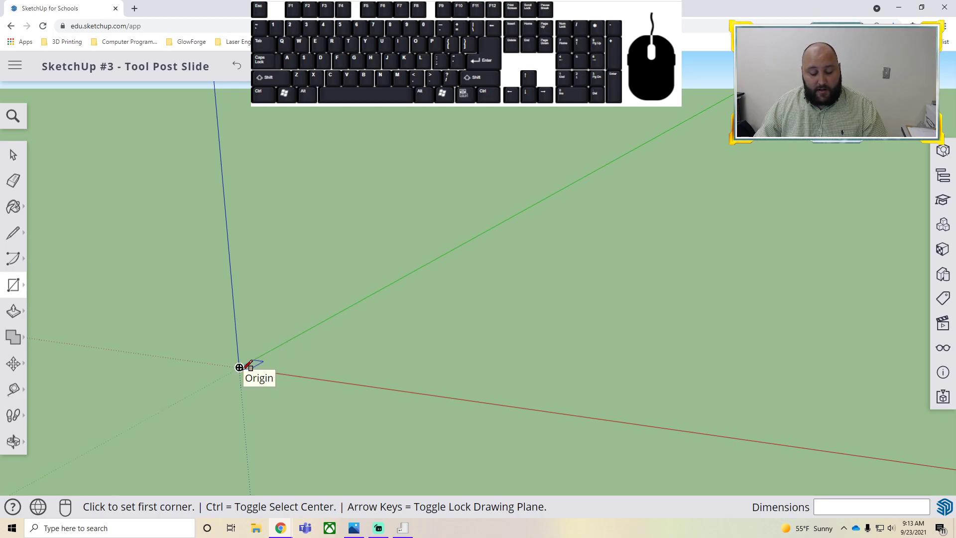
pyautogui.press('ctrl')
pyautogui.press('ctrl')
pyautogui.press('ctrl')
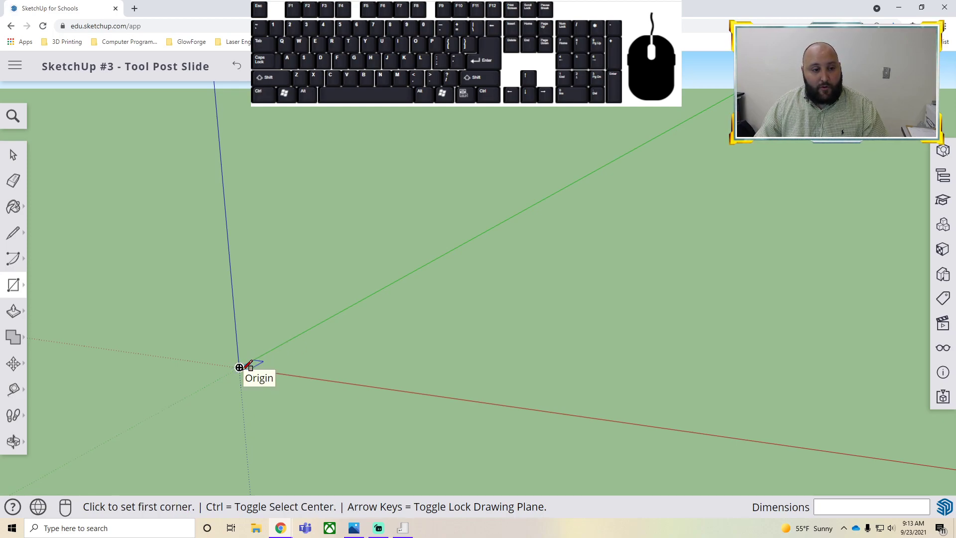
pyautogui.click(239, 367)
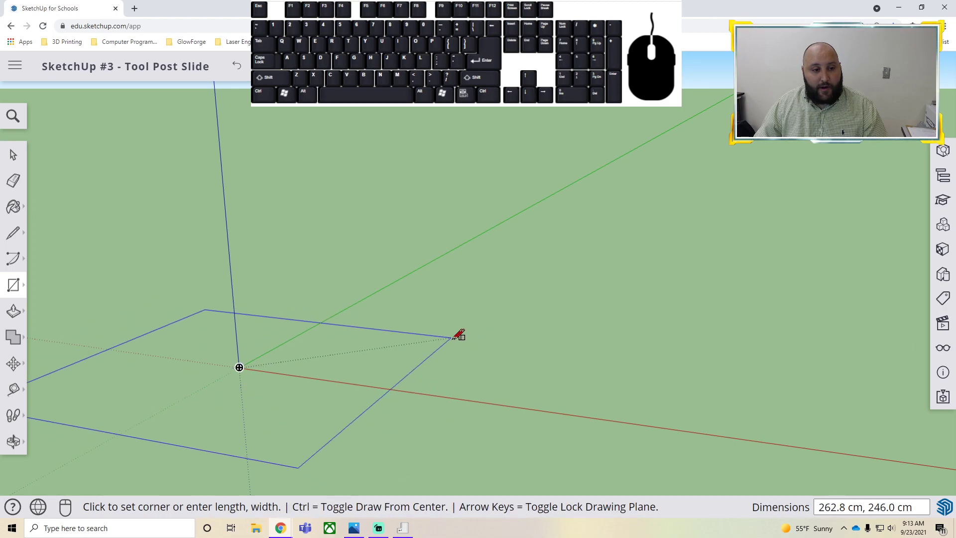
pyautogui.click(428, 344)
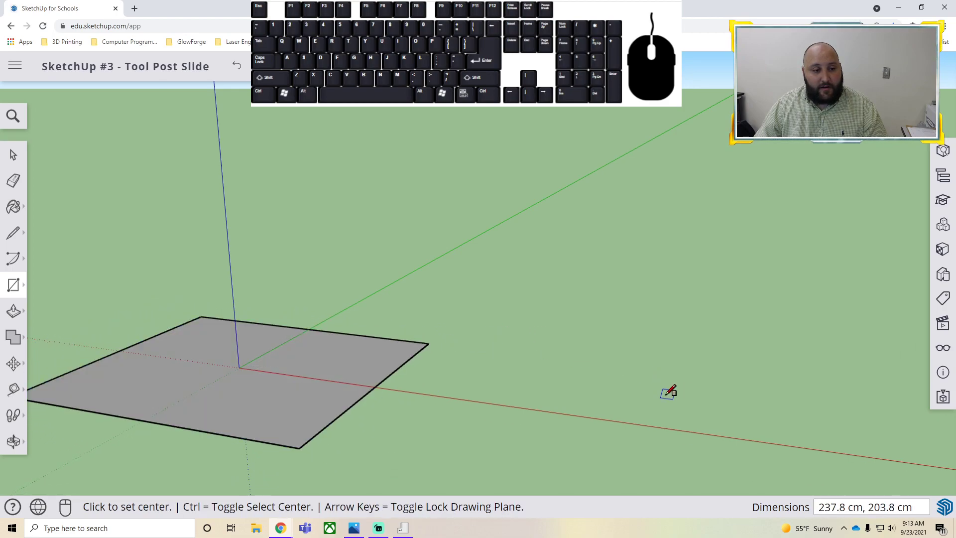
pyautogui.hotkey('ctrl', 'z')
# Step: Draw a trial rectangle of about 241.1 by 325.3 cm with one corner at the origin and undo it
pyautogui.press('ctrl')
pyautogui.press('ctrl')
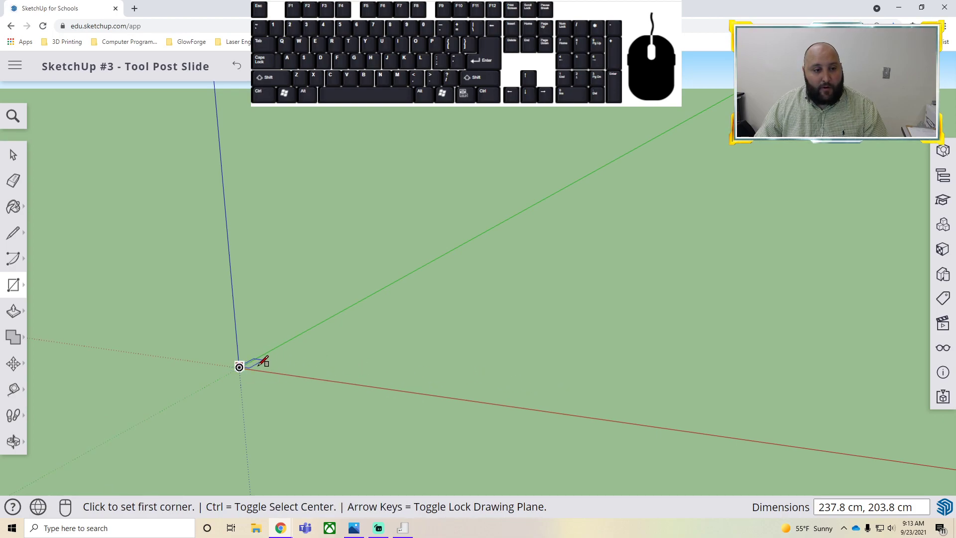
pyautogui.press('ctrl')
pyautogui.press('ctrl')
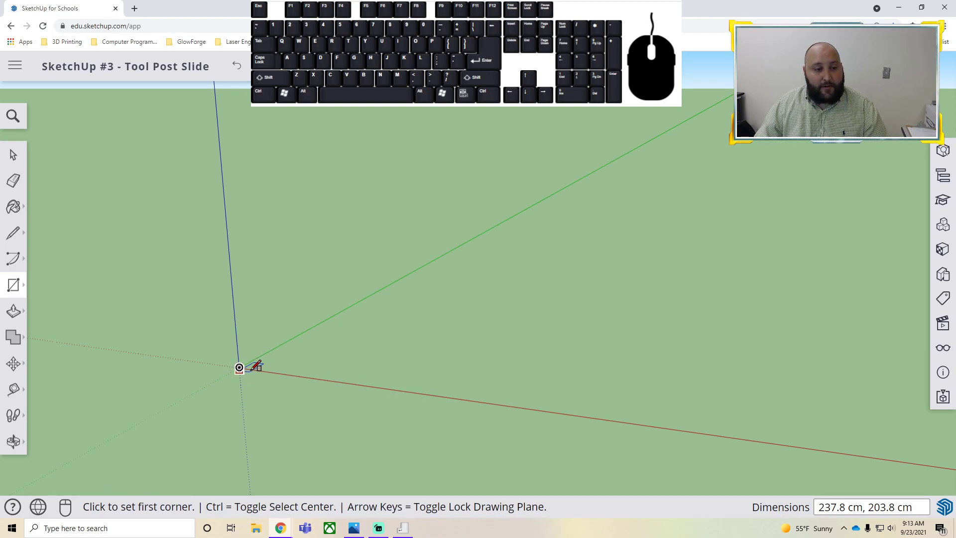
pyautogui.click(239, 367)
pyautogui.click(613, 292)
pyautogui.press('ctrl')
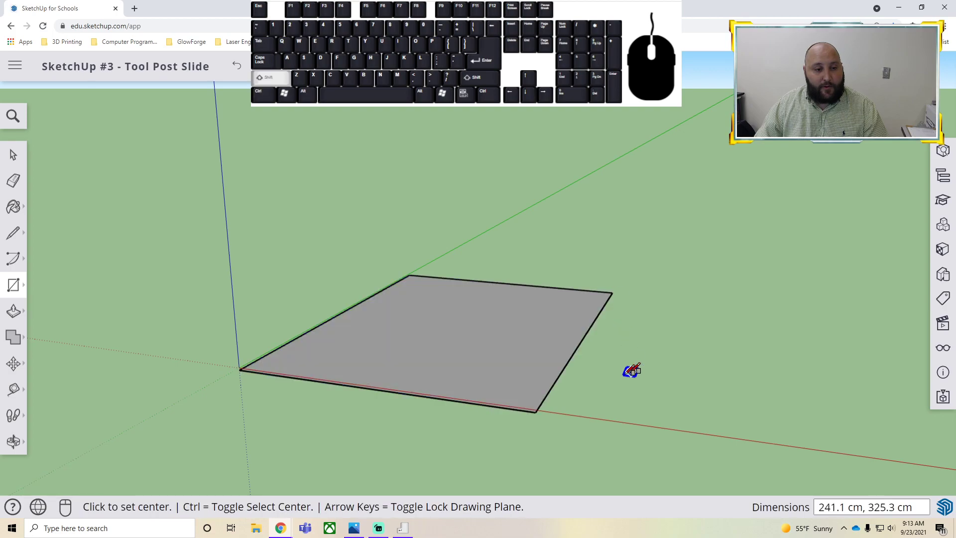
pyautogui.hotkey('ctrl', 'z')
# Step: Draw a trial 171.8 cm square centred on the origin and a corner-based rectangle of about 197 by 402.9 cm on the red axis, and undo both
pyautogui.press('ctrl')
pyautogui.click(239, 367)
pyautogui.click(386, 345)
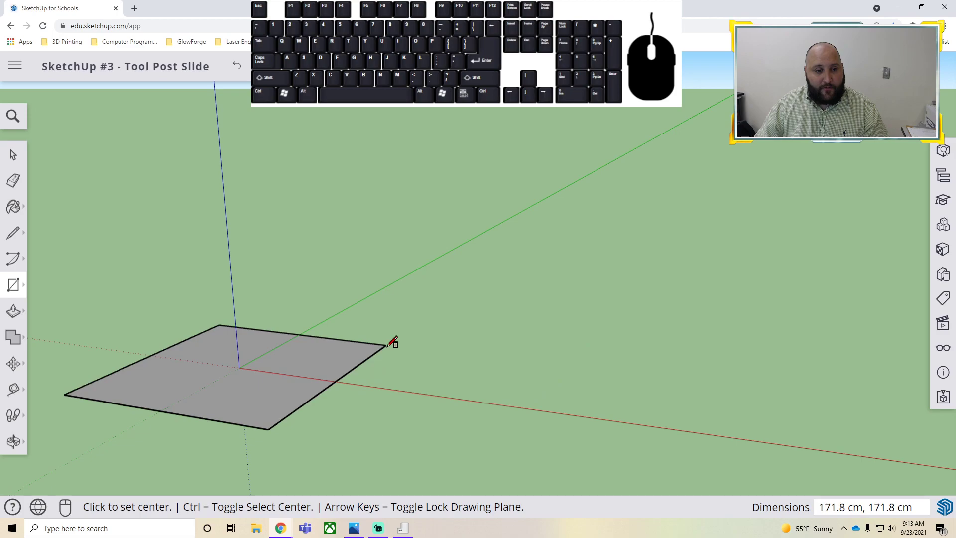
pyautogui.press('ctrl')
pyautogui.click(462, 398)
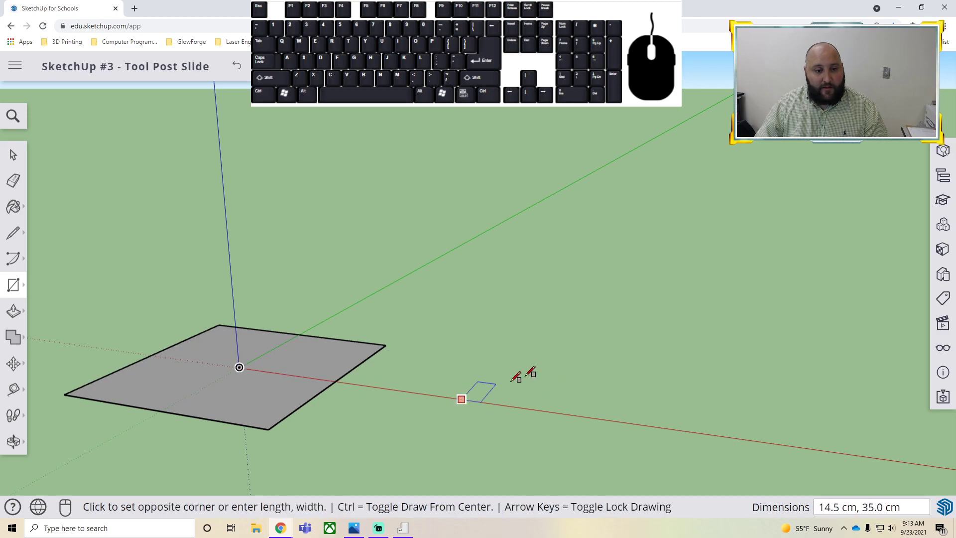
pyautogui.click(751, 284)
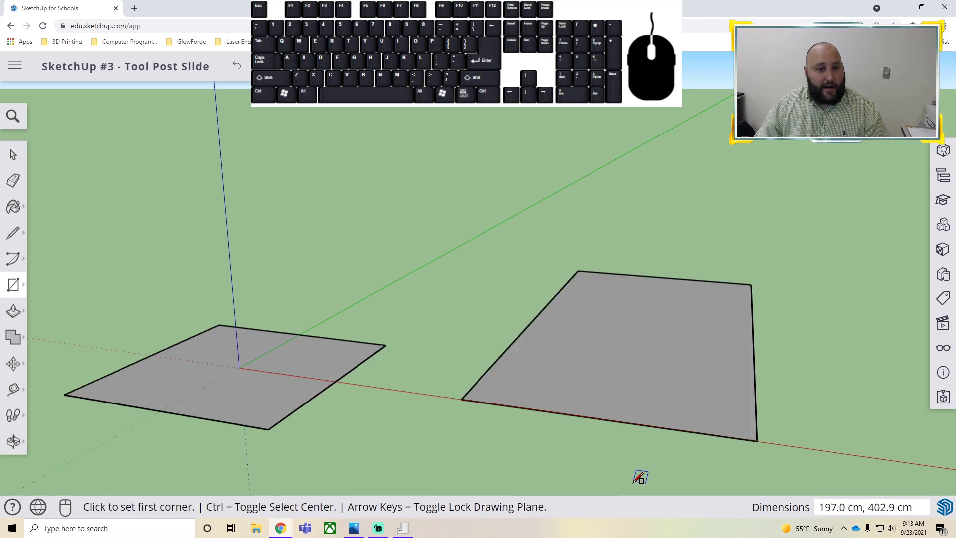
pyautogui.hotkey('ctrl', 'z')
pyautogui.hotkey('ctrl', 'z')
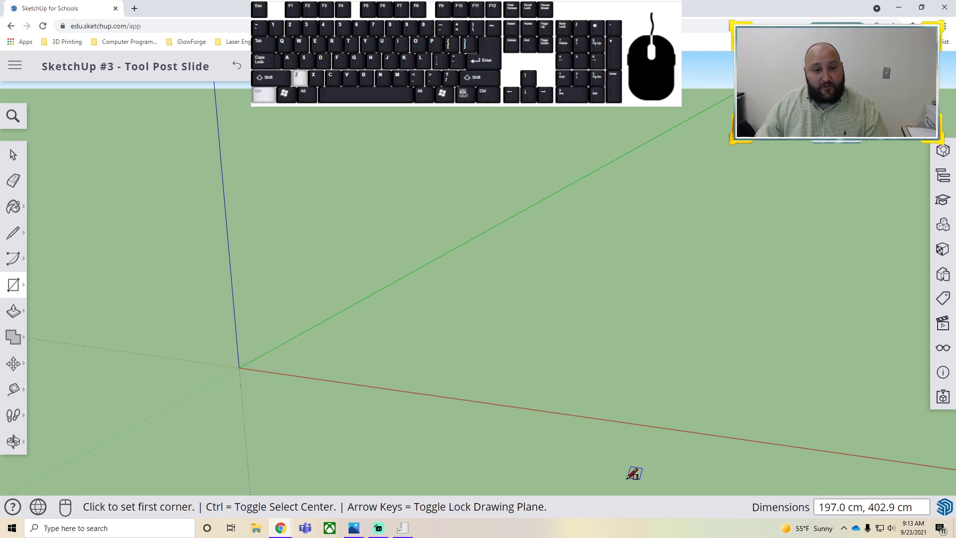
pyautogui.press('ctrl')
pyautogui.press('ctrl')
pyautogui.press('ctrl')
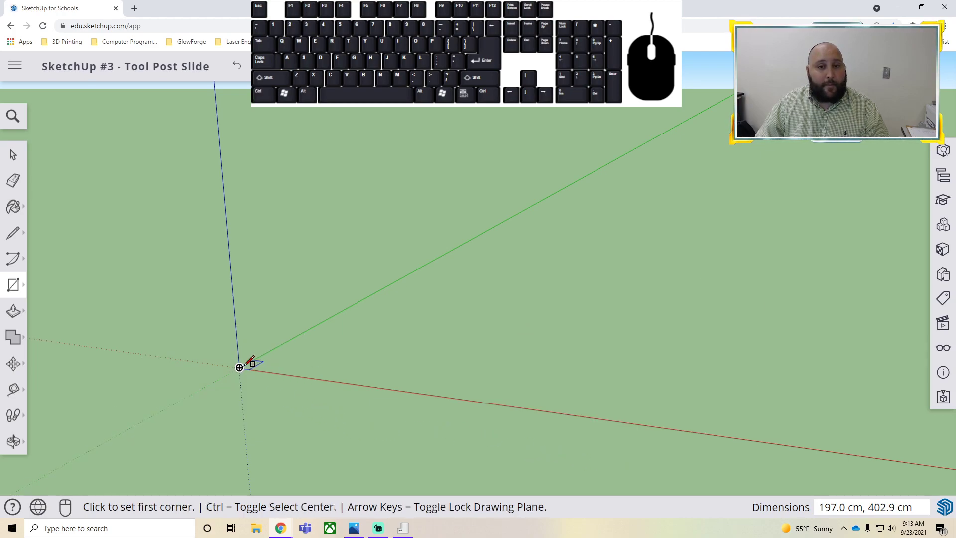
pyautogui.click(247, 363)
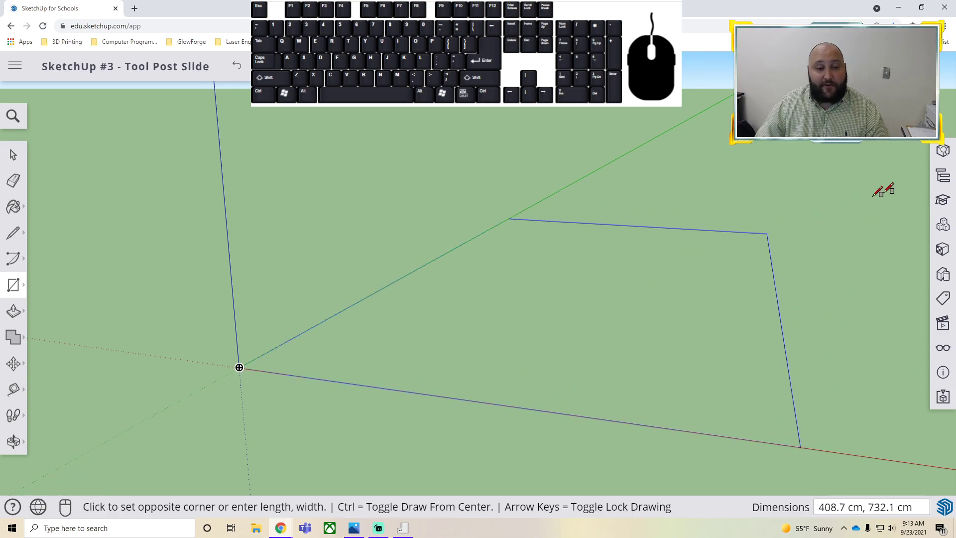
pyautogui.press('Escape')
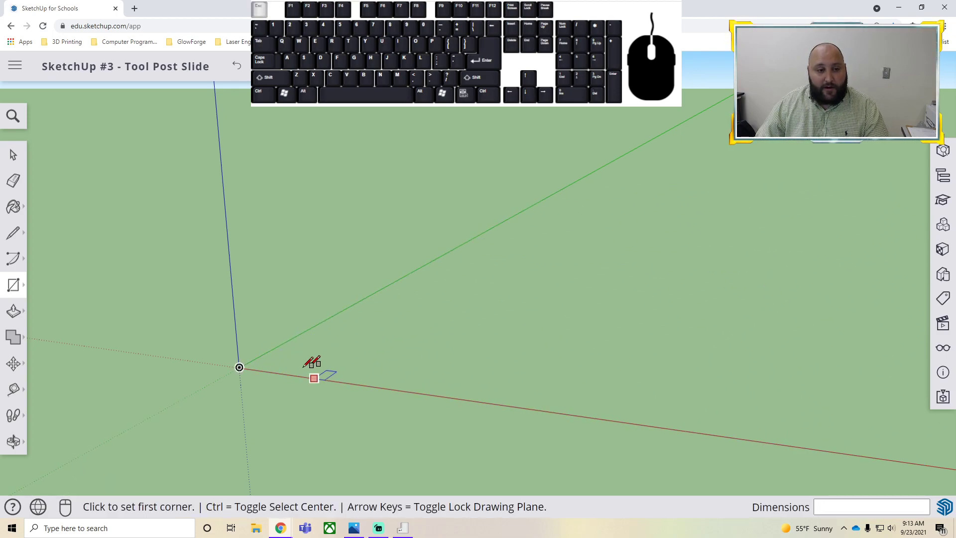
# Step: Draw a 60 by 110 cm rectangle with one corner at the origin and undo it
pyautogui.click(251, 365)
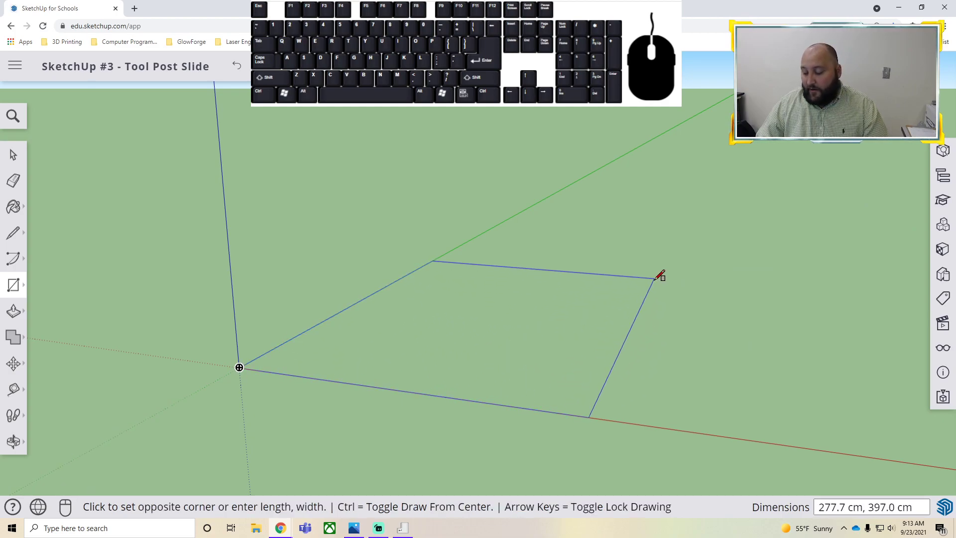
pyautogui.write('60, 115')
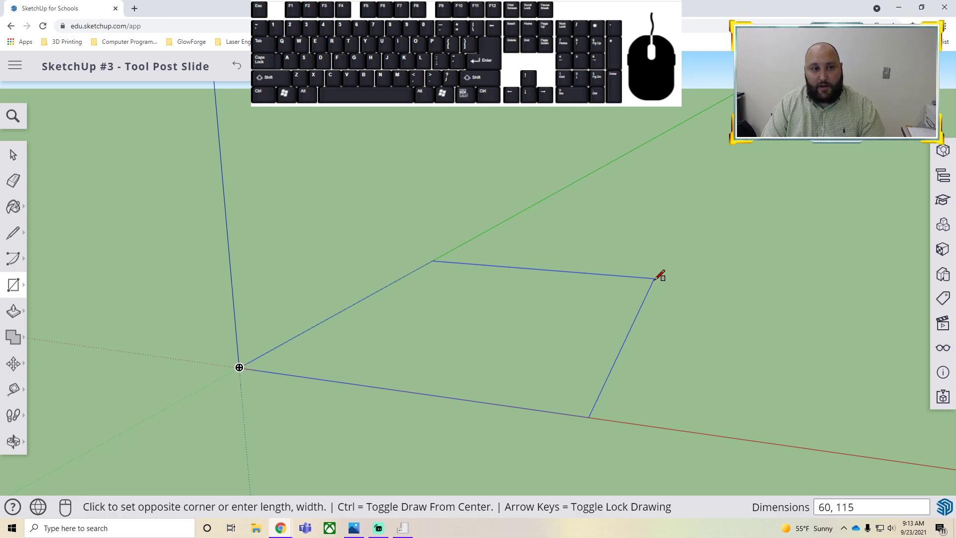
pyautogui.hotkey('alt', 'Tab')
pyautogui.hotkey('alt', 'Tab')
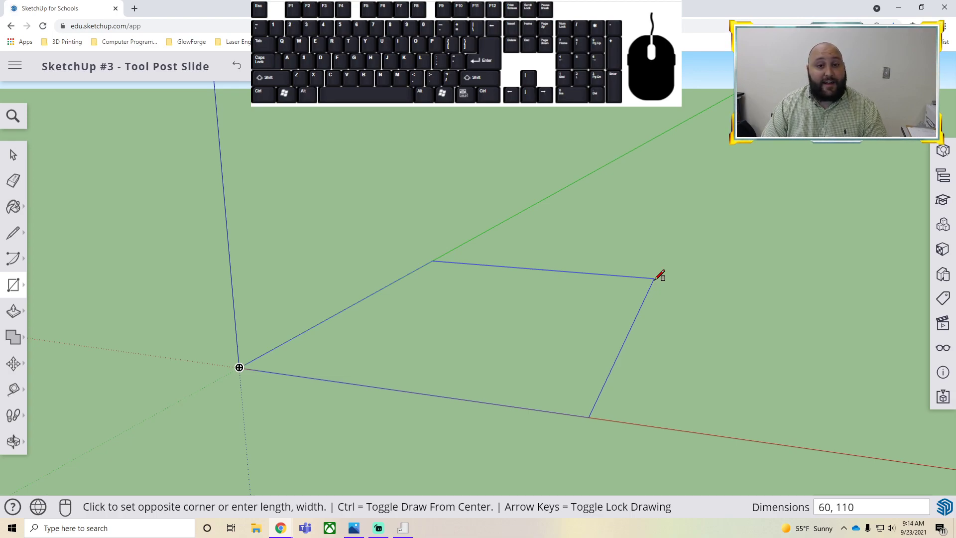
pyautogui.press('Return')
pyautogui.moveTo(322, 341)
pyautogui.mouseDown(button='middle')
pyautogui.moveTo(211, 339)
pyautogui.moveTo(326, 355)
pyautogui.mouseUp(button='middle')
pyautogui.scroll(2, 294, 351)
pyautogui.scroll(3, 351, 321)
pyautogui.scroll(-2, 326, 355)
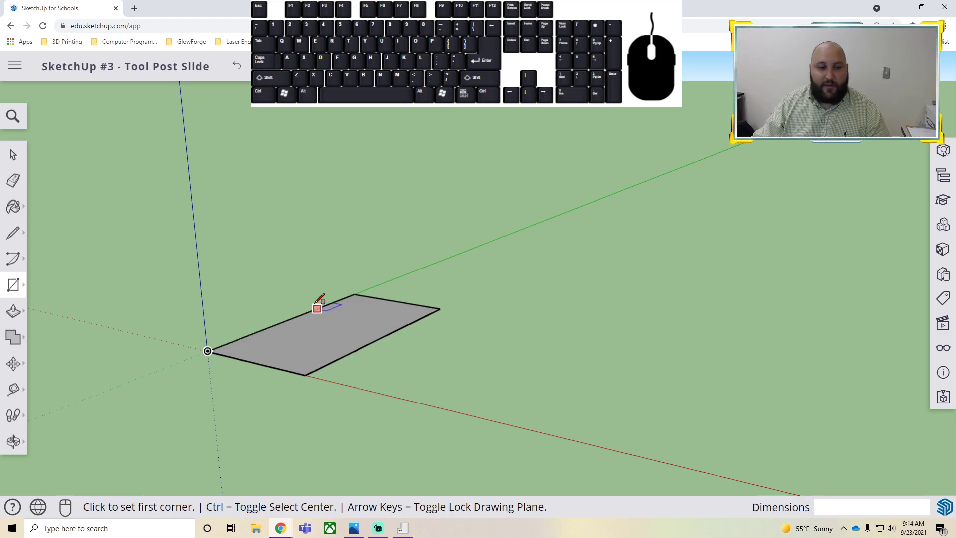
pyautogui.press('ctrl')
pyautogui.hotkey('ctrl', 'z')
# Step: Draw a 110 by 60 cm rectangle with one corner at the origin and its long side along the red axis
pyautogui.press('ctrl')
pyautogui.click(207, 351)
pyautogui.write('110, 60')
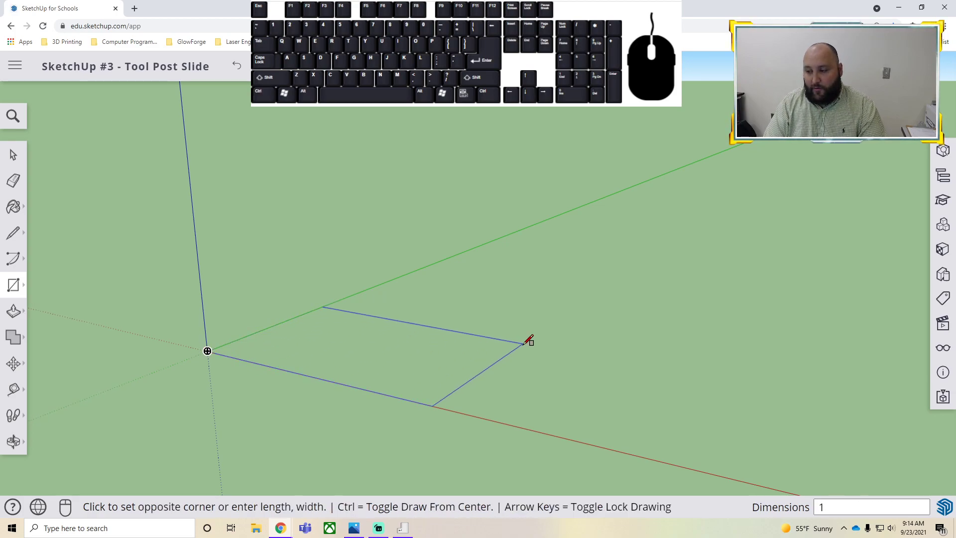
pyautogui.press('Return')
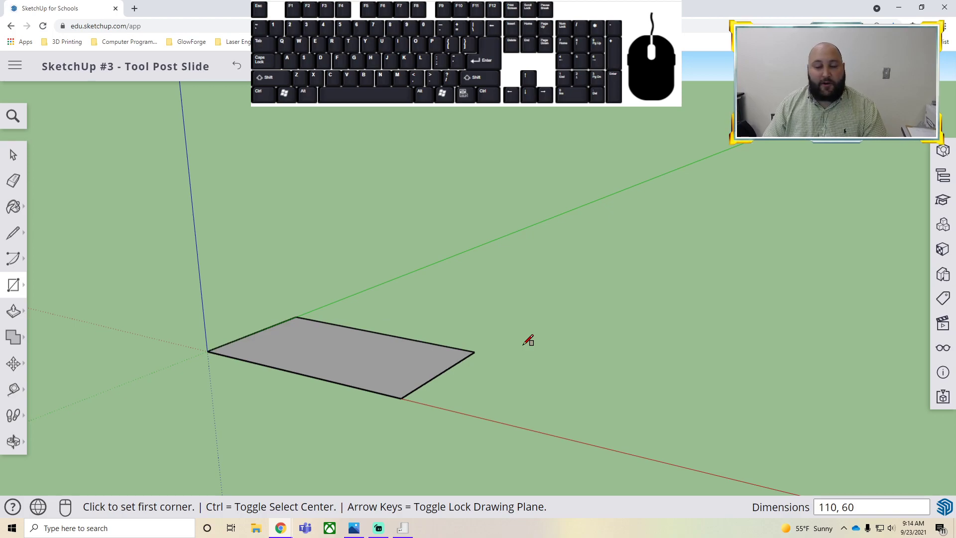
pyautogui.moveTo(284, 357); pyautogui.dragTo(249, 335, button='middle')
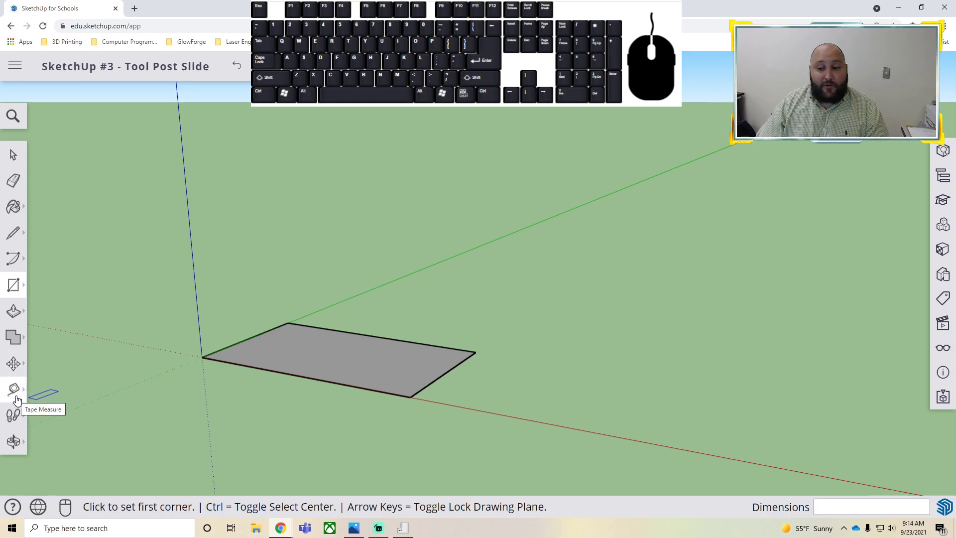
# Step: Dimension the rectangle's long edge on the red axis and the adjoining short edge, placing both dimensions outside the face
pyautogui.write('dd')
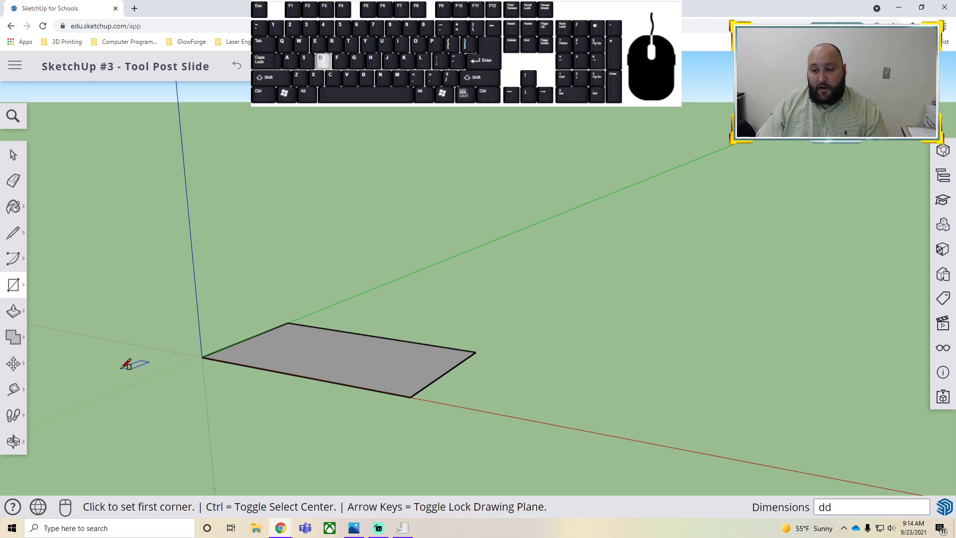
pyautogui.click(14, 390)
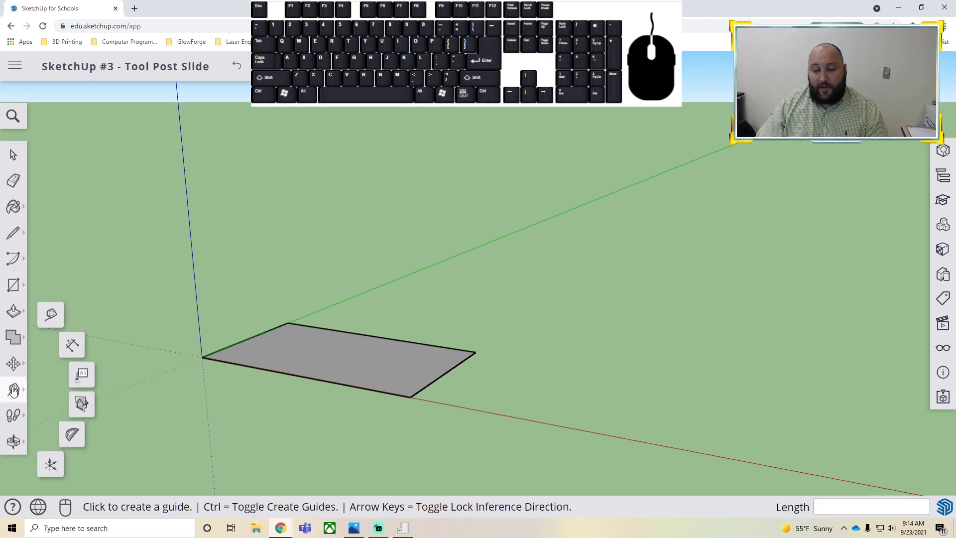
pyautogui.click(69, 351)
pyautogui.click(202, 357)
pyautogui.click(414, 397)
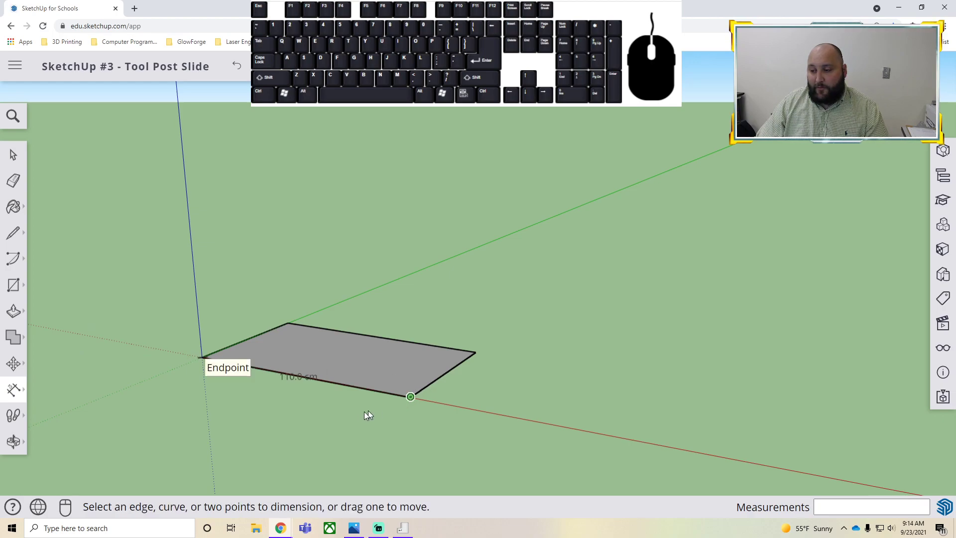
pyautogui.click(281, 402)
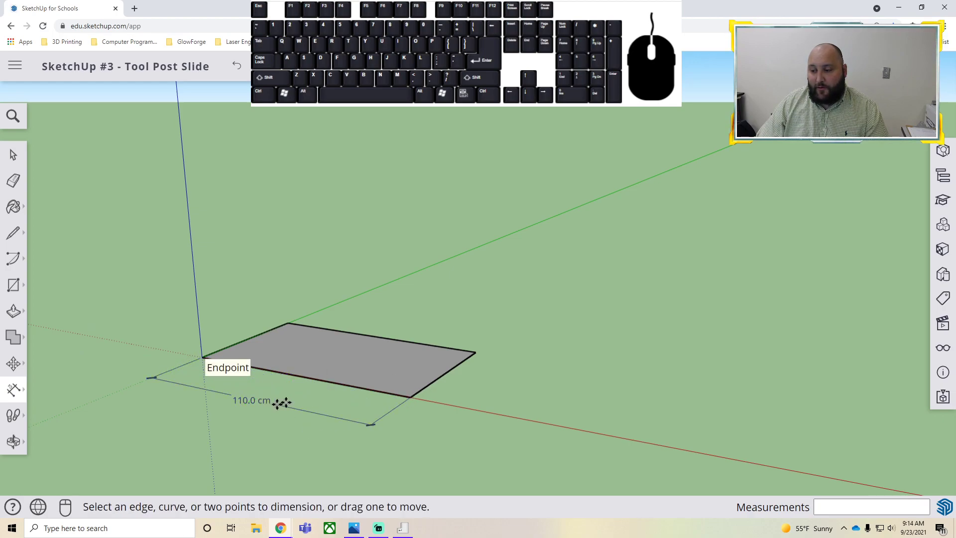
pyautogui.click(417, 397)
pyautogui.click(471, 354)
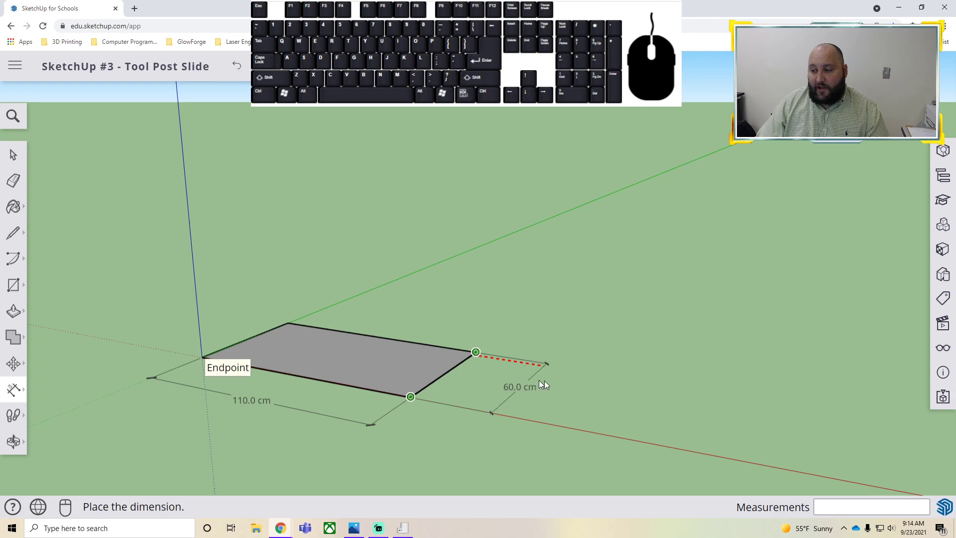
pyautogui.click(510, 383)
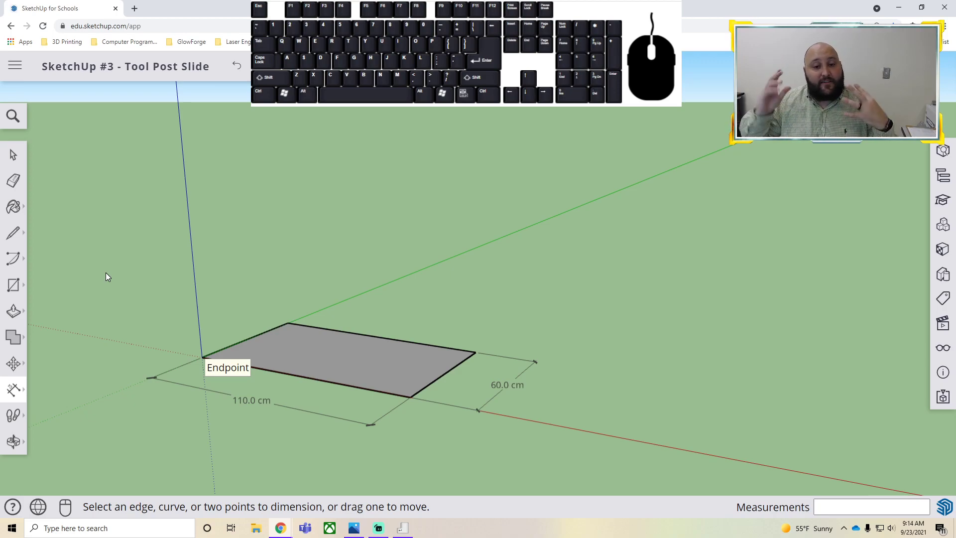
# Step: Check the overall height in the Photos drawing, return to SketchUp, and extrude the base rectangle 50 cm upward with Push/Pull
pyautogui.hotkey('alt', 'Tab')
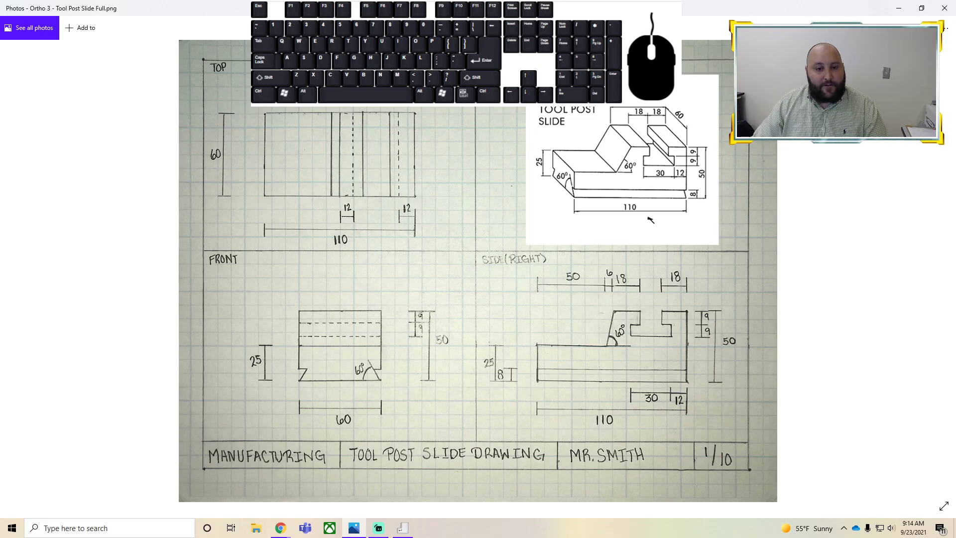
pyautogui.hotkey('alt', 'Tab')
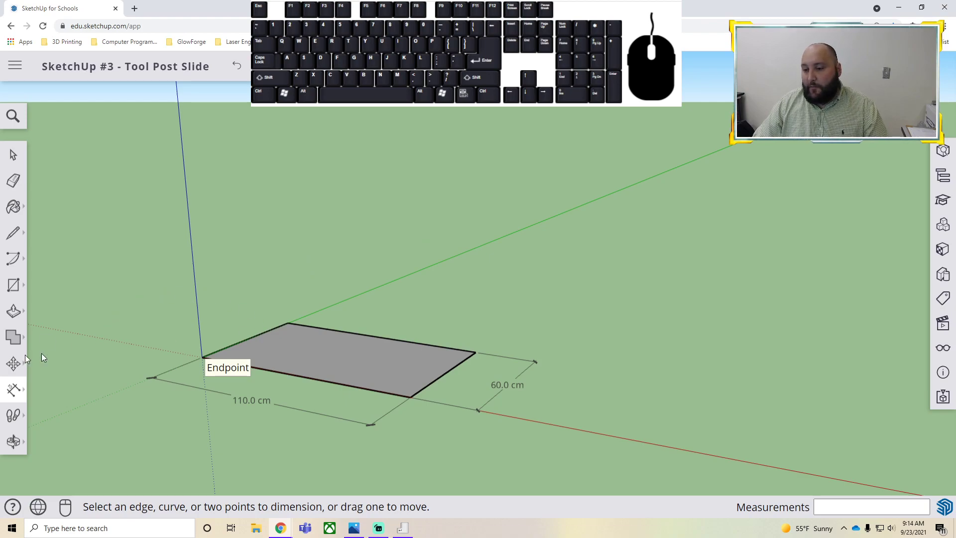
pyautogui.click(13, 312)
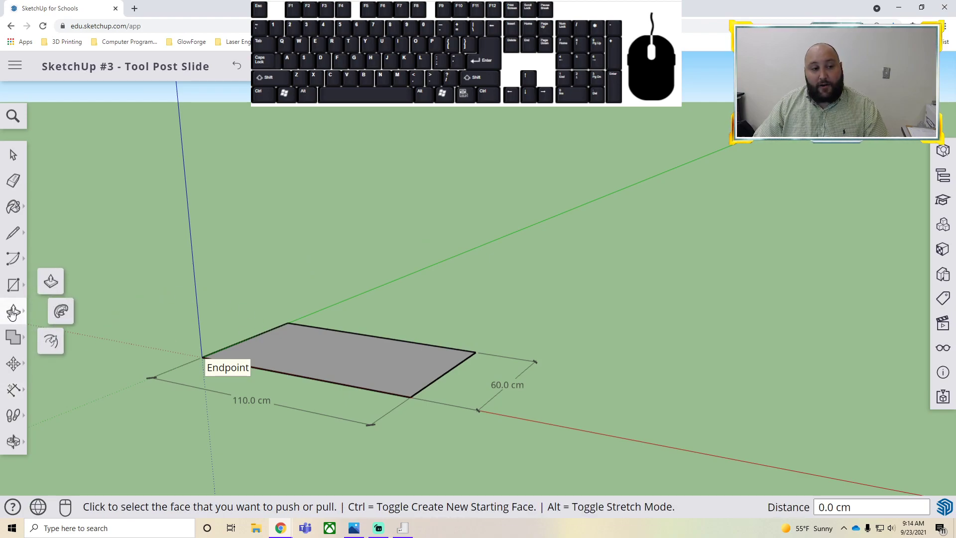
pyautogui.click(179, 222)
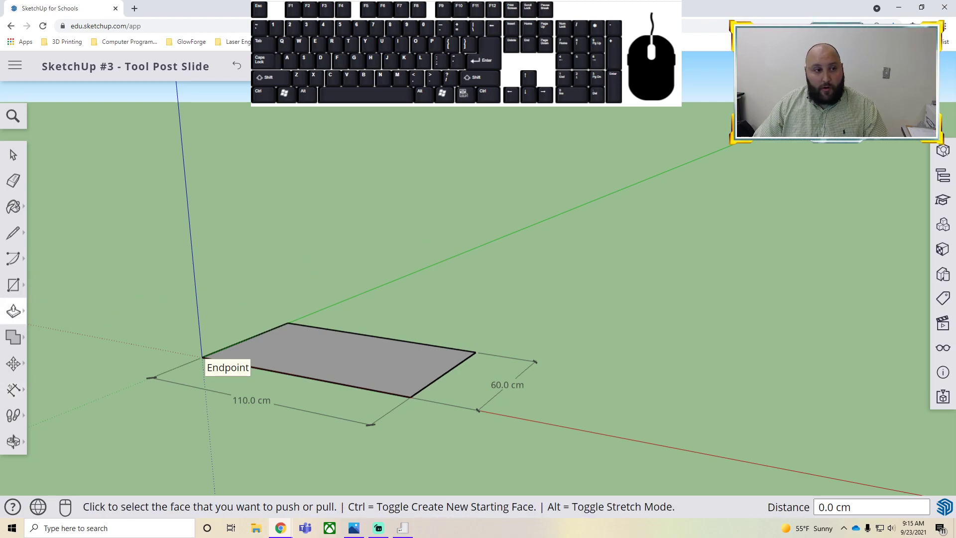
pyautogui.click(13, 155)
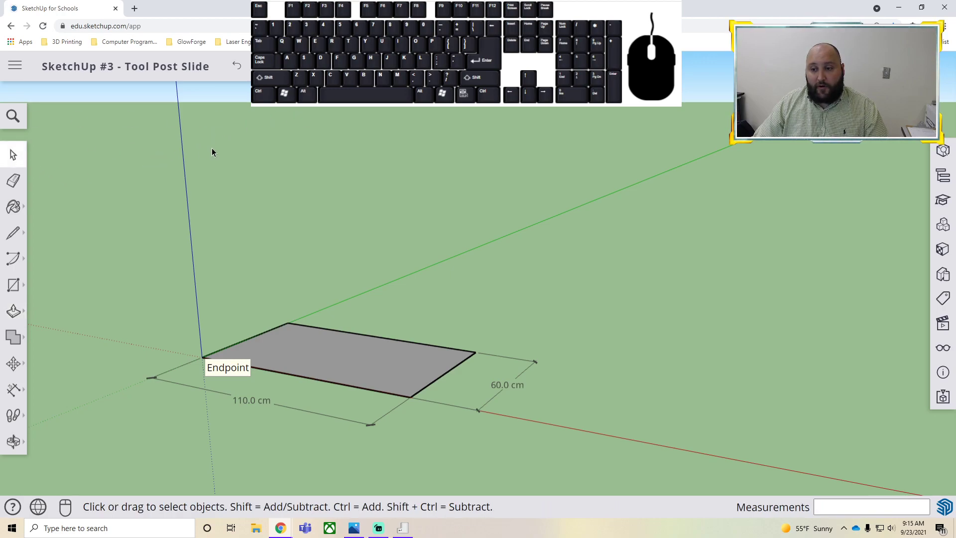
pyautogui.press('p')
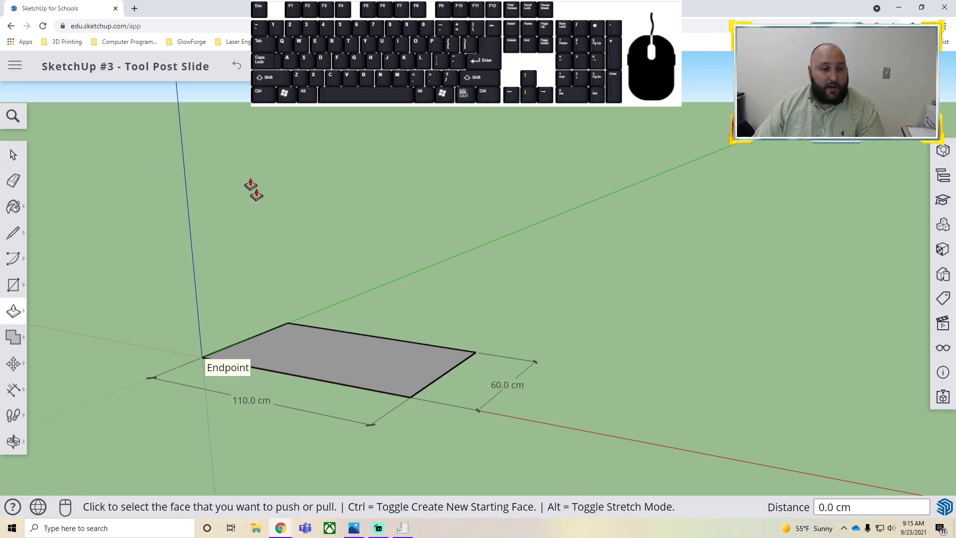
pyautogui.moveTo(356, 363); pyautogui.dragTo(356, 270)
pyautogui.write('50')
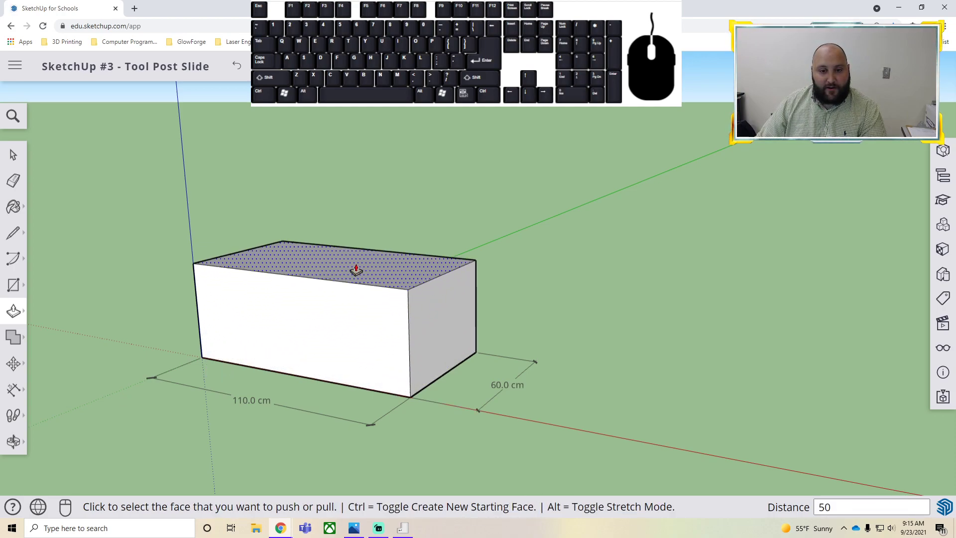
pyautogui.press('Return')
pyautogui.moveTo(351, 324); pyautogui.dragTo(372, 317, button='middle')
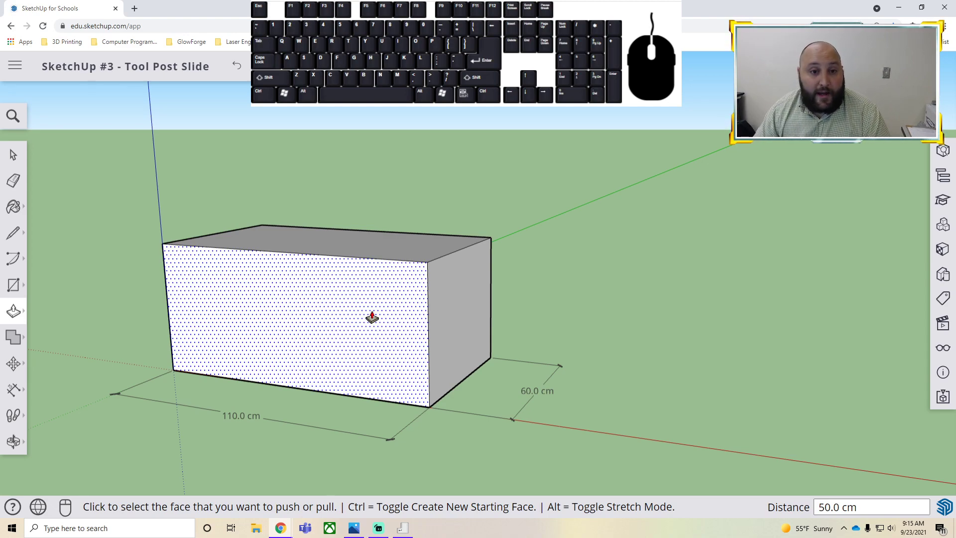
# Step: Compare the block's long side face with the side view and slot dimensions in the Photos drawing, and return to SketchUp
pyautogui.moveTo(354, 312); pyautogui.dragTo(487, 252, button='middle')
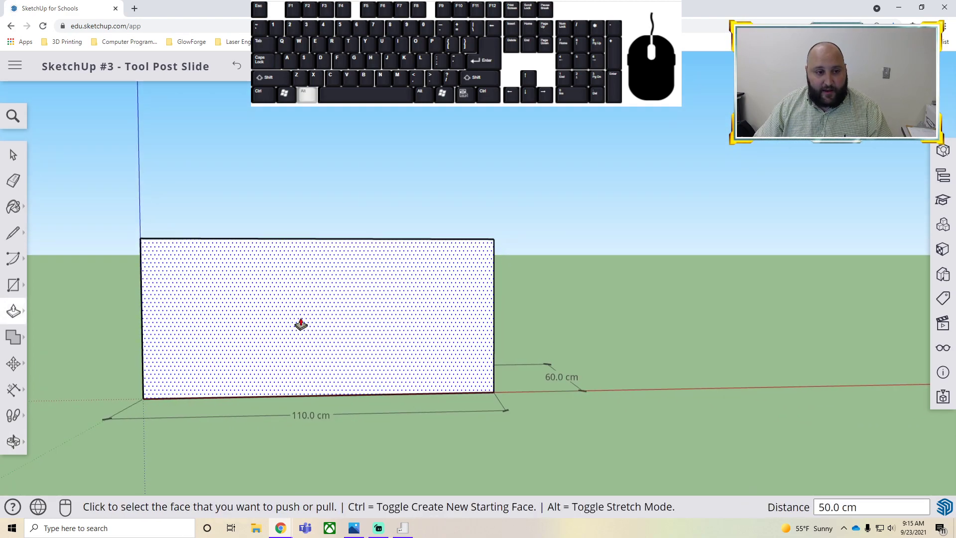
pyautogui.hotkey('alt', 'Tab')
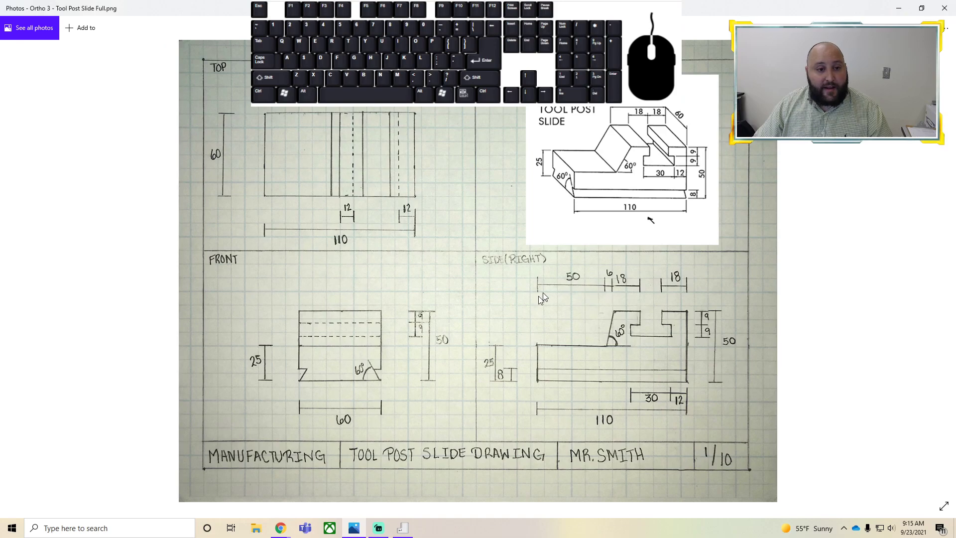
pyautogui.hotkey('alt', 'Tab')
pyautogui.moveTo(418, 330)
pyautogui.mouseDown(button='middle')
pyautogui.moveTo(438, 327)
pyautogui.moveTo(514, 370)
pyautogui.moveTo(490, 373)
pyautogui.moveTo(495, 335)
pyautogui.moveTo(572, 303)
pyautogui.moveTo(538, 340)
pyautogui.mouseUp(button='middle')
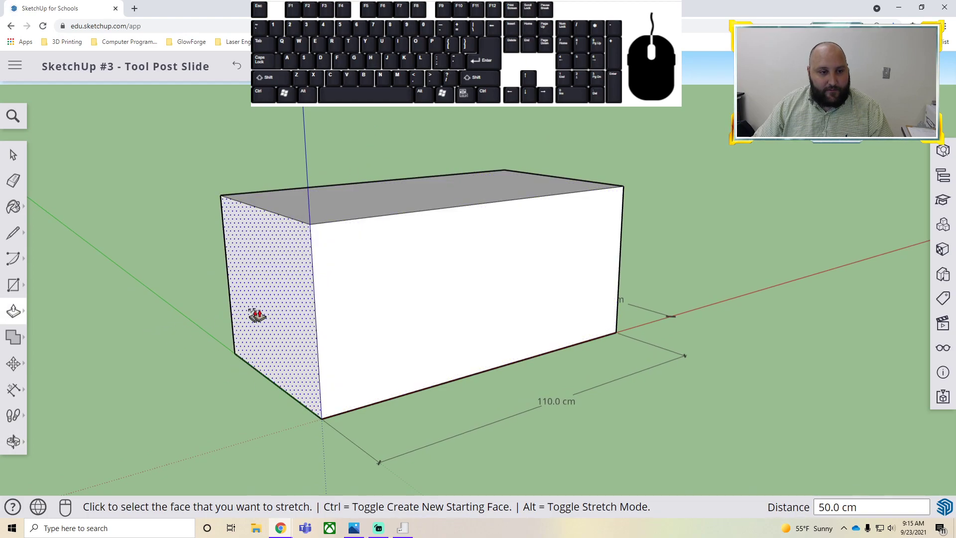
pyautogui.moveTo(581, 347)
pyautogui.mouseDown(button='middle')
pyautogui.moveTo(452, 337)
pyautogui.moveTo(442, 288)
pyautogui.mouseUp(button='middle')
pyautogui.hotkey('alt', 'Tab')
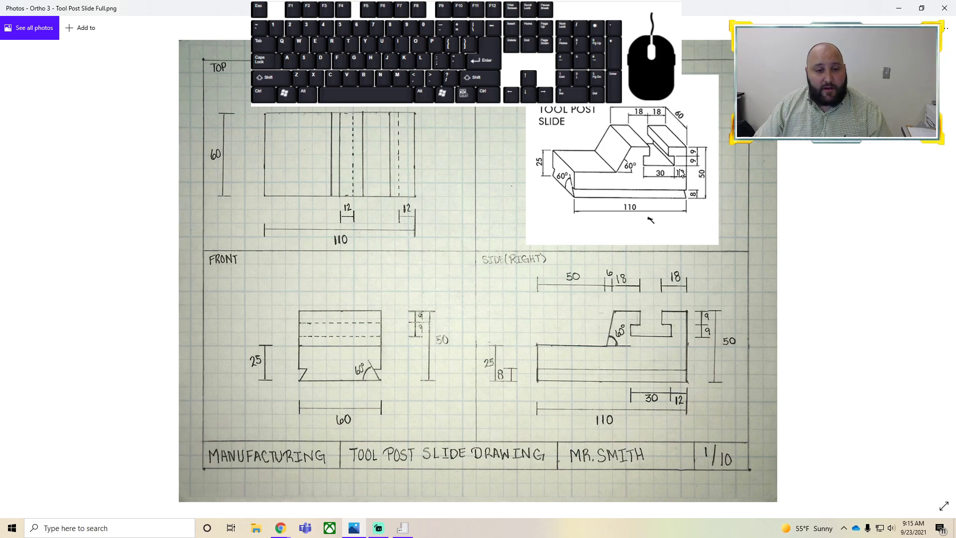
pyautogui.scroll(1, 693, 196)
pyautogui.scroll(-1, 693, 196)
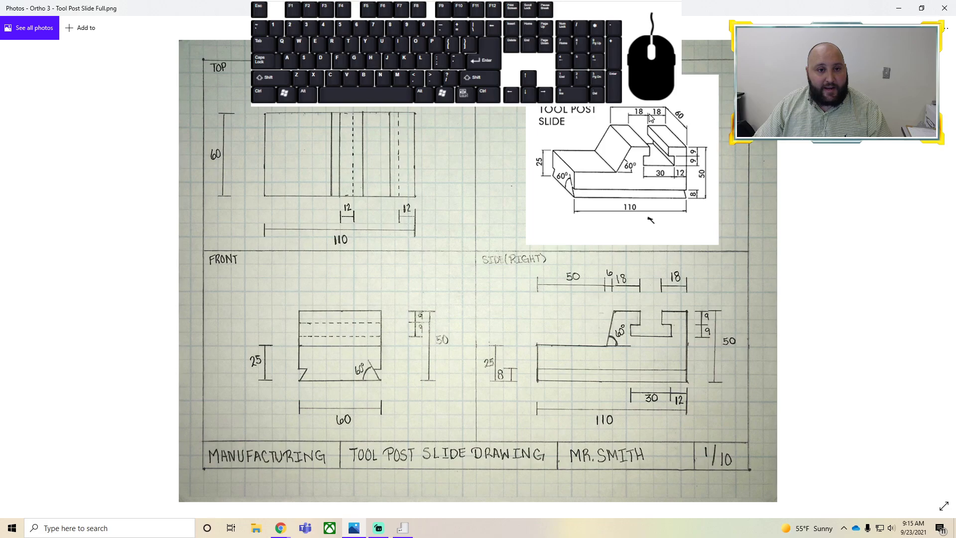
pyautogui.hotkey('alt', 'Tab')
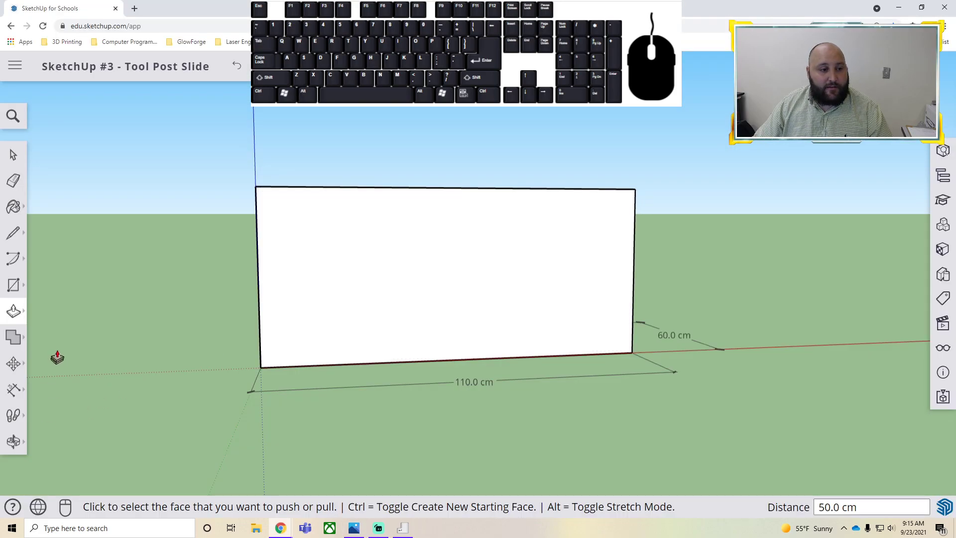
pyautogui.click(15, 396)
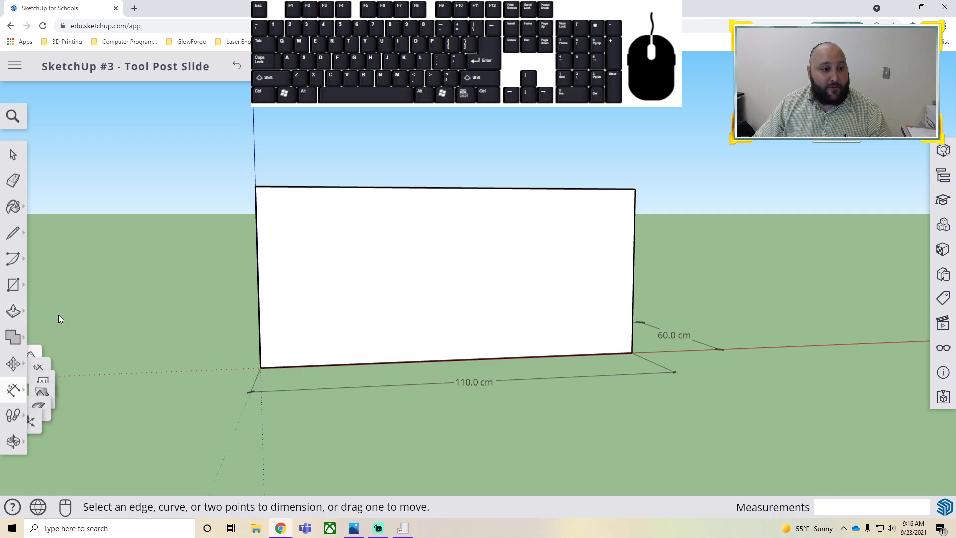
pyautogui.moveTo(641, 197)
pyautogui.mouseDown(button='middle')
pyautogui.moveTo(622, 202)
pyautogui.moveTo(634, 197)
pyautogui.mouseUp(button='middle')
pyautogui.click(633, 190)
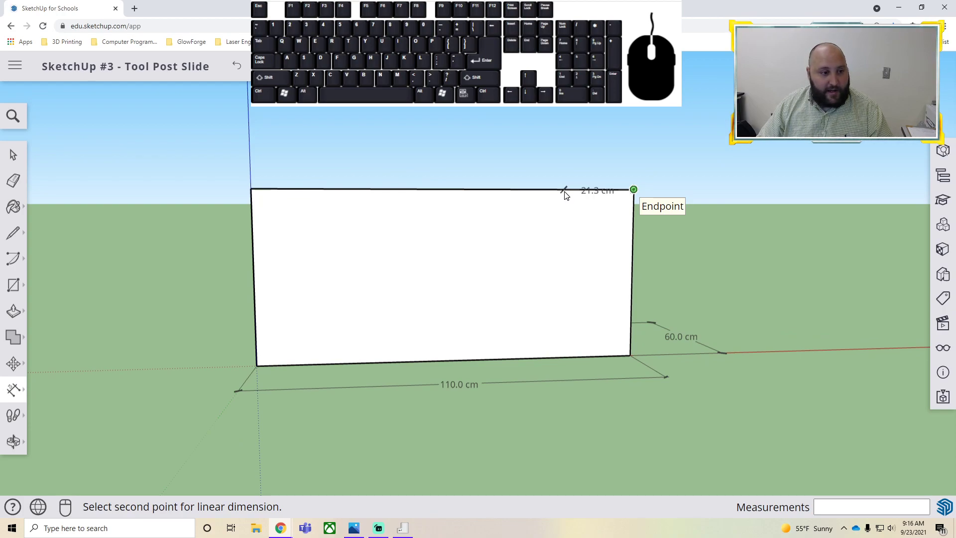
pyautogui.press('Escape')
# Step: With the Tape Measure, mark two guide points along the front face's top edge at successive 18 cm intervals from the corner away from the origin
pyautogui.click(23, 388)
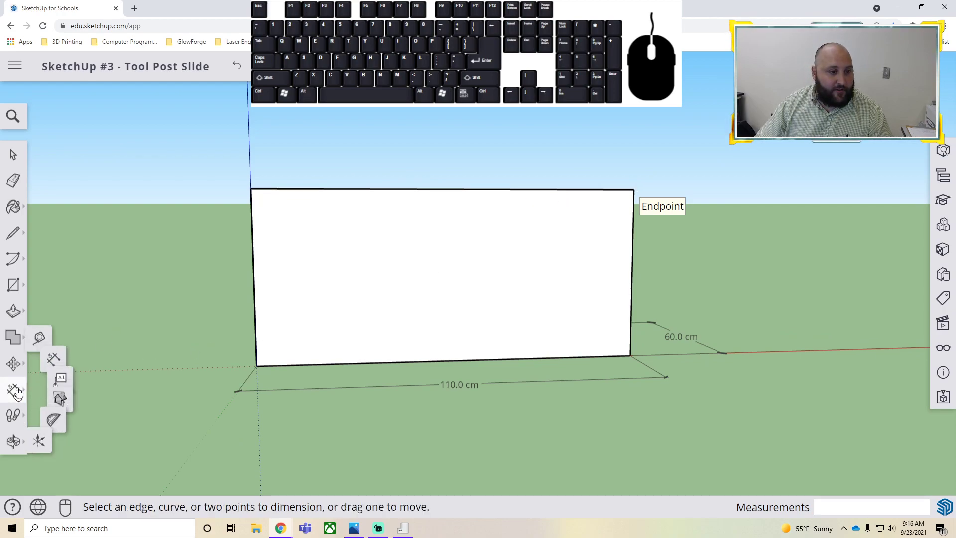
pyautogui.click(50, 315)
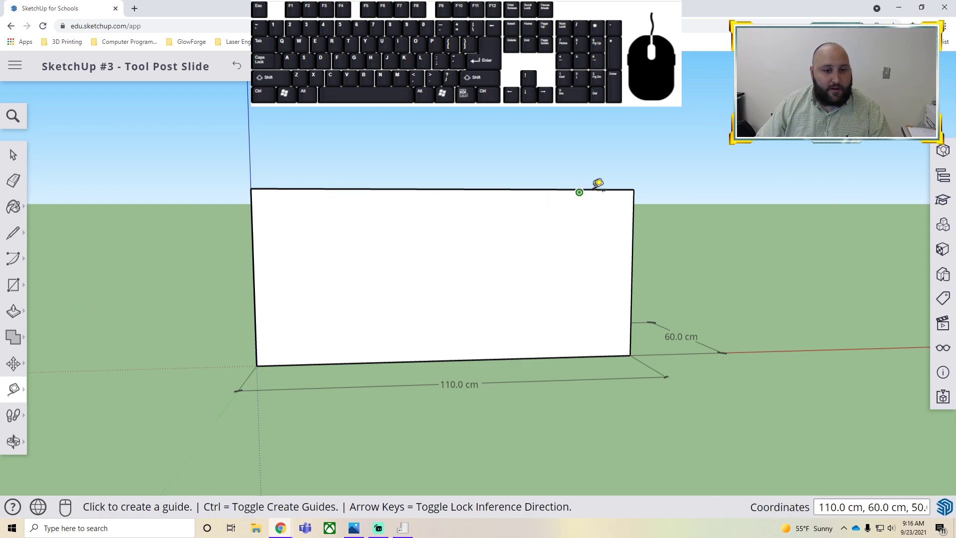
pyautogui.click(634, 190)
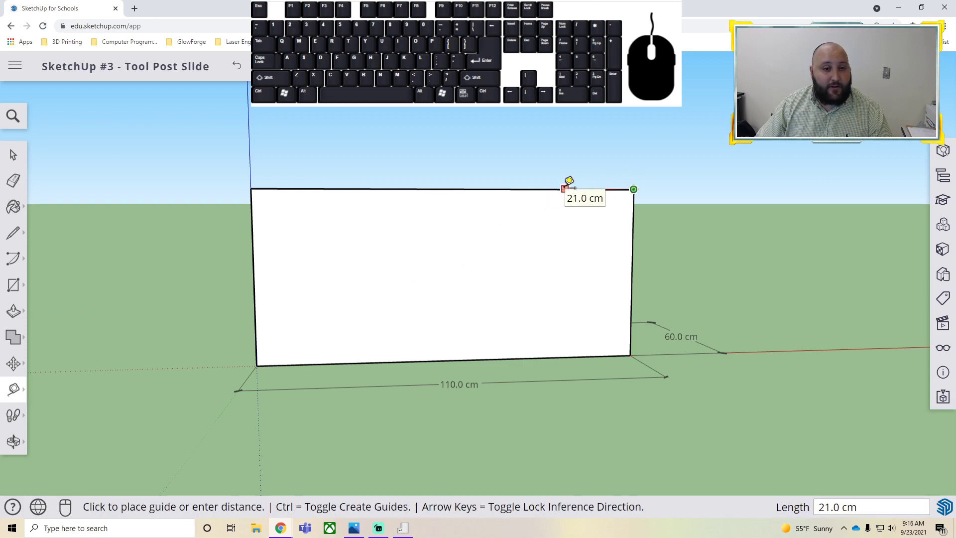
pyautogui.write('18')
pyautogui.press('Return')
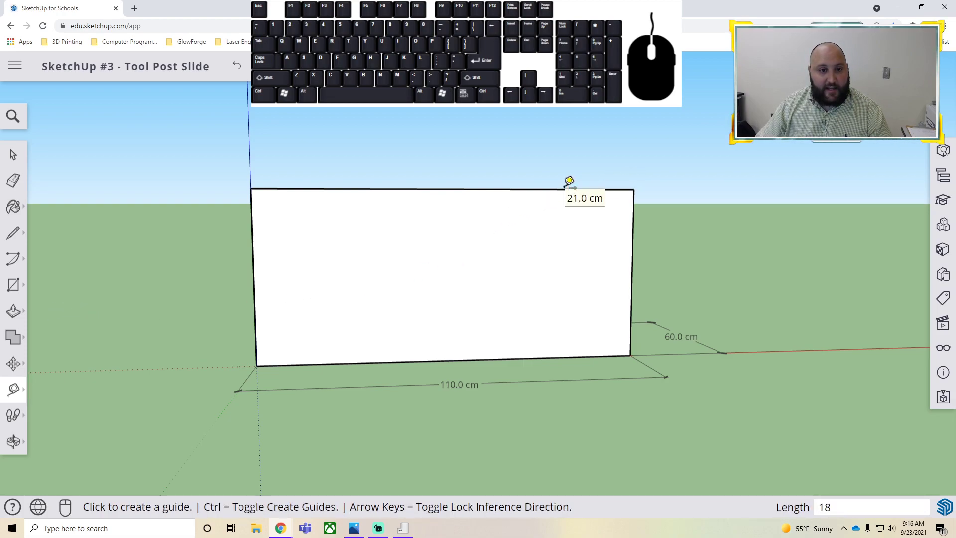
pyautogui.scroll(1, 595, 222)
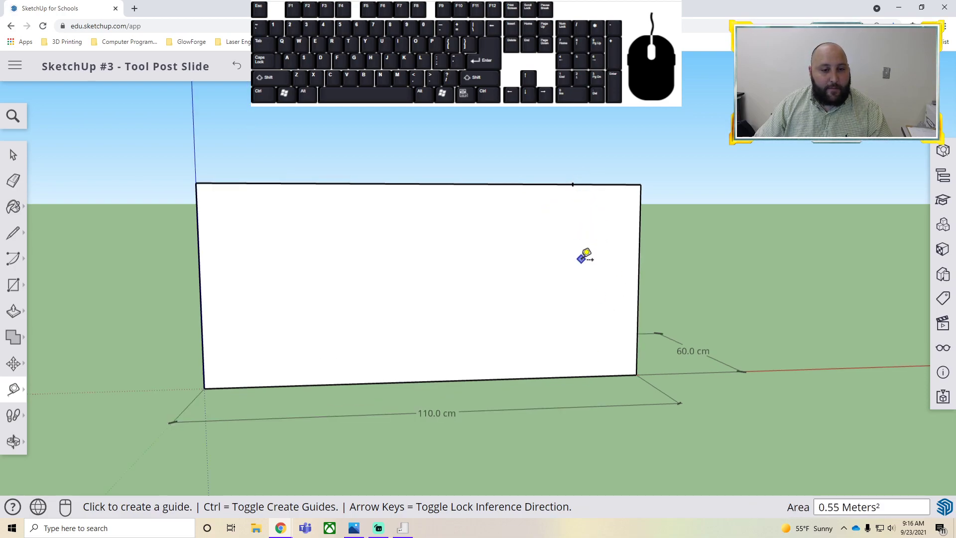
pyautogui.click(573, 184)
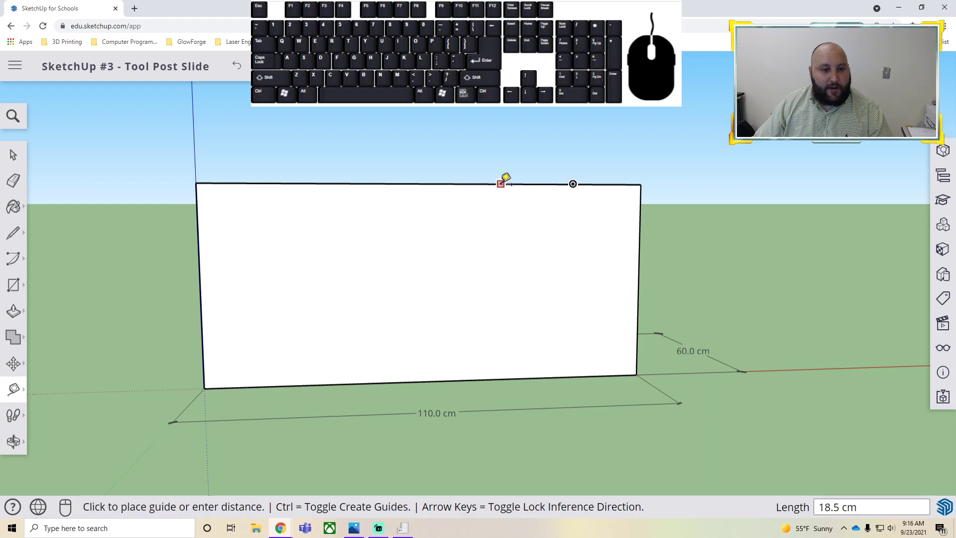
pyautogui.write('18')
pyautogui.press('Return')
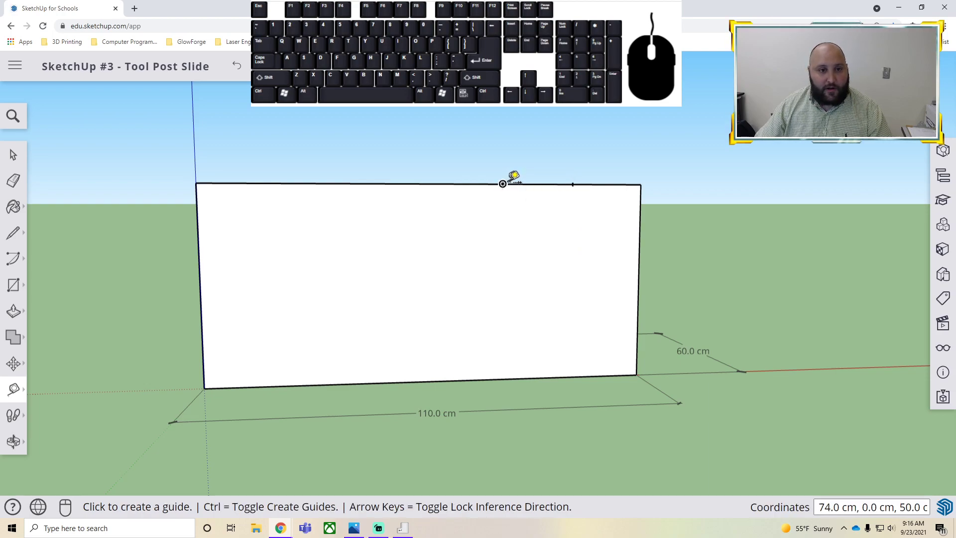
# Step: Check the top spacing in the Photos drawing, return to SketchUp, and mark a third guide point another 18 cm along the top edge
pyautogui.hotkey('alt', 'Tab')
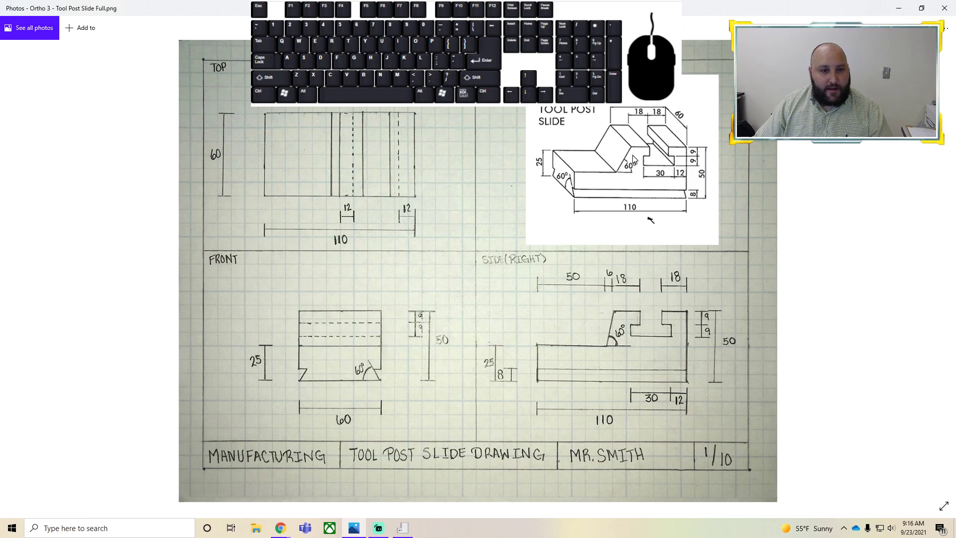
pyautogui.hotkey('alt', 'Tab')
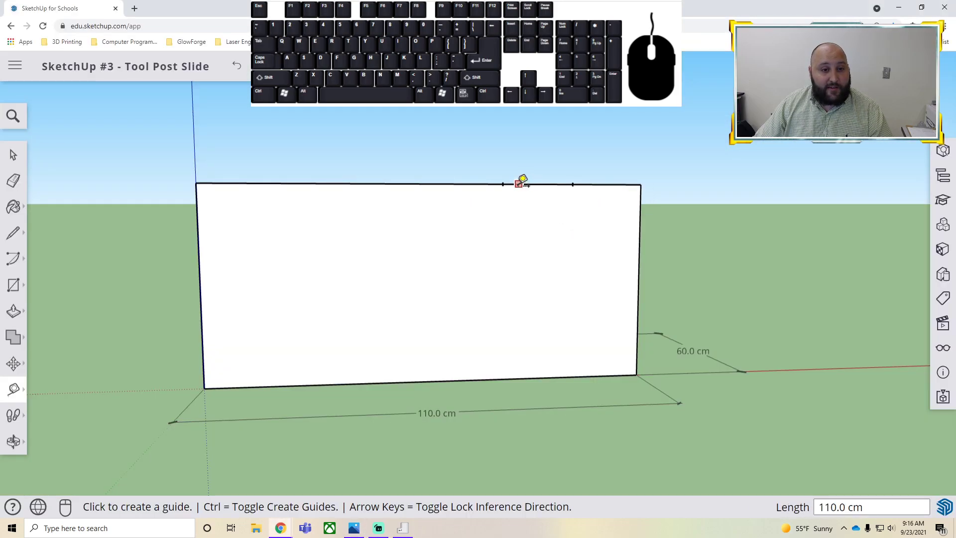
pyautogui.click(503, 184)
pyautogui.write('18')
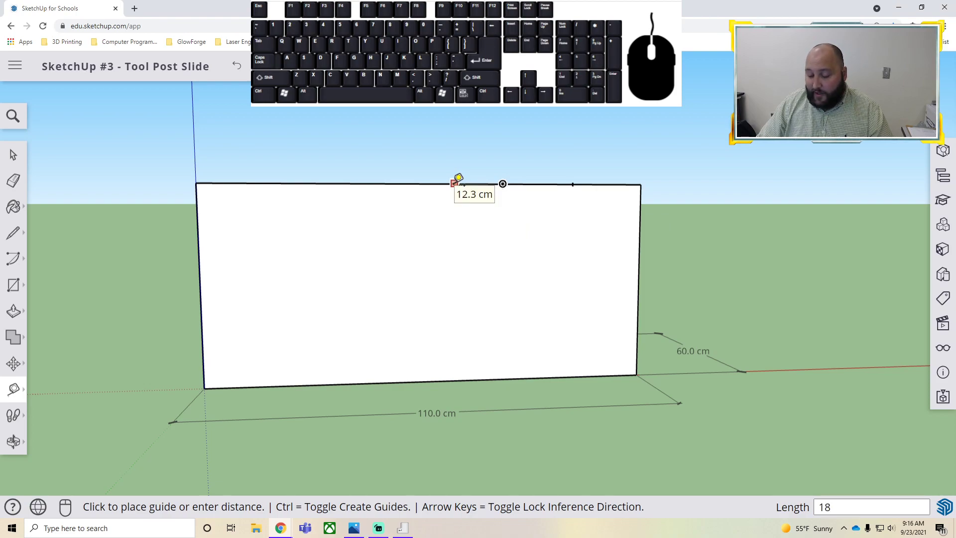
pyautogui.press('Return')
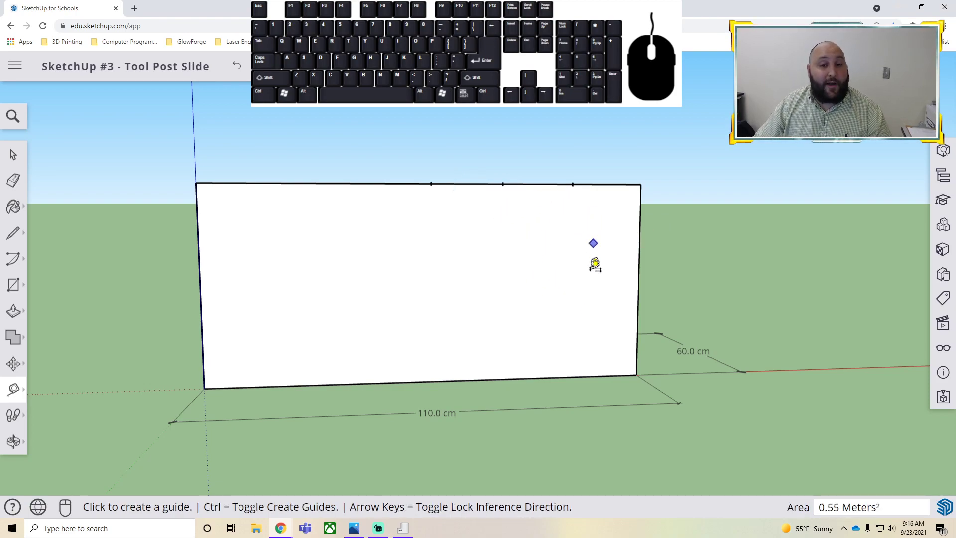
# Step: Using the slot heights in the Photos drawing, place two consecutive 9 cm vertical guides in SketchUp downward from the first 18 cm top-edge mark
pyautogui.hotkey('alt', 'Tab')
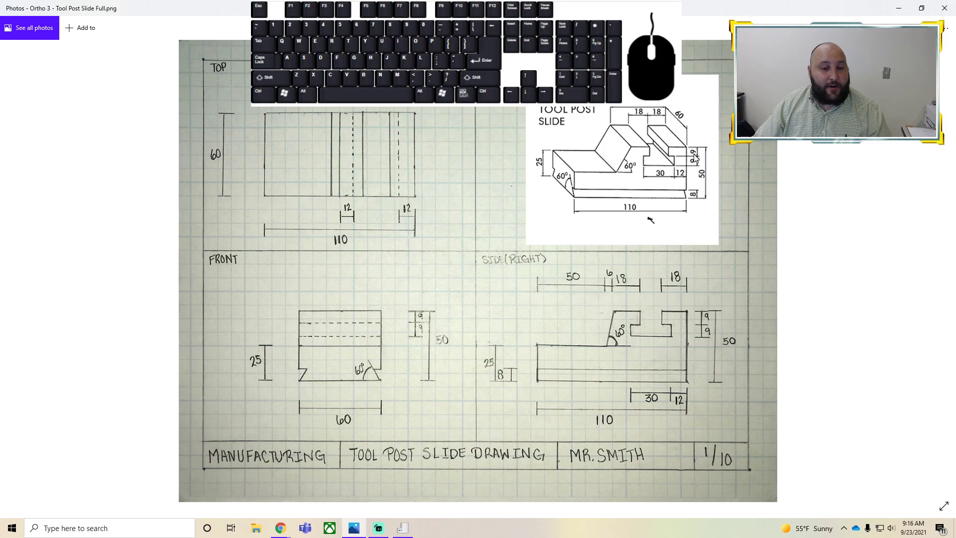
pyautogui.hotkey('alt', 'Tab')
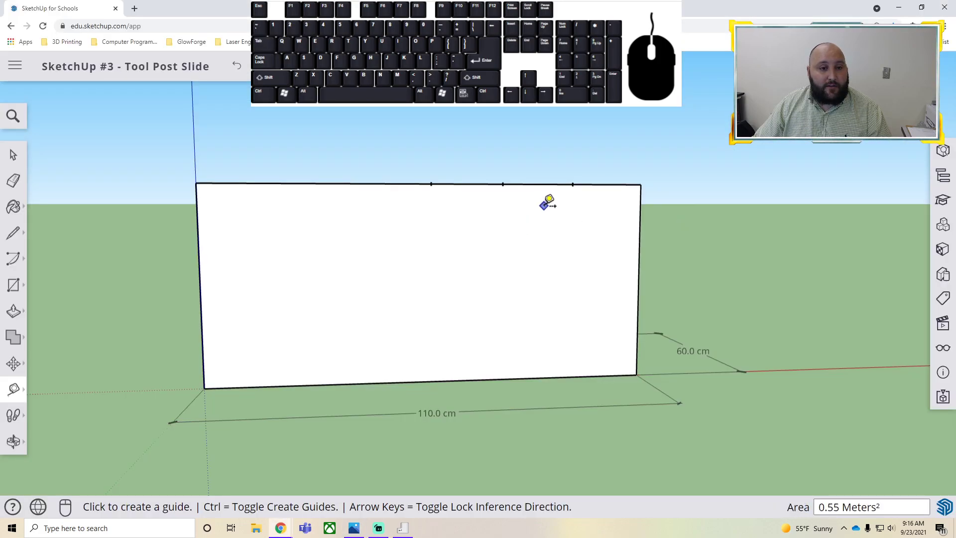
pyautogui.click(572, 184)
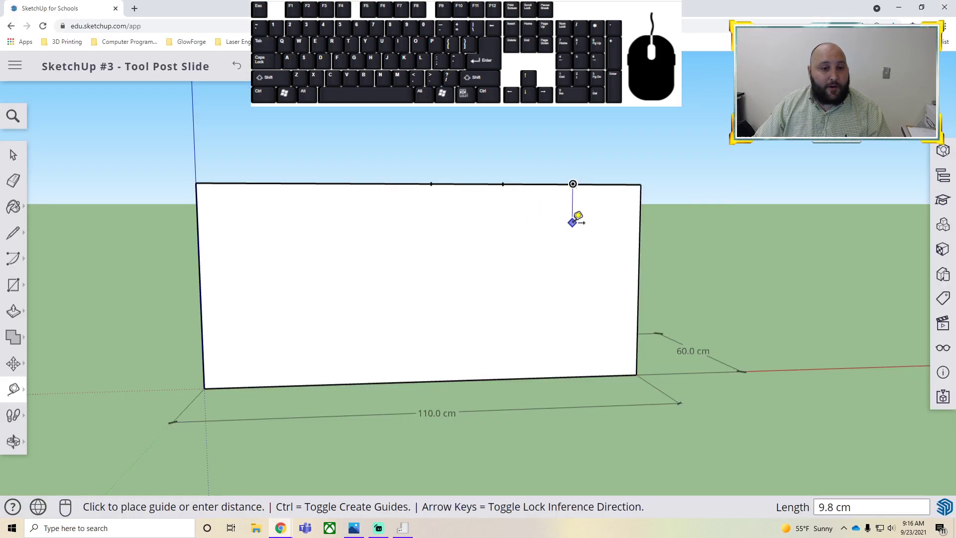
pyautogui.click(574, 215)
pyautogui.hotkey('alt', 'Tab')
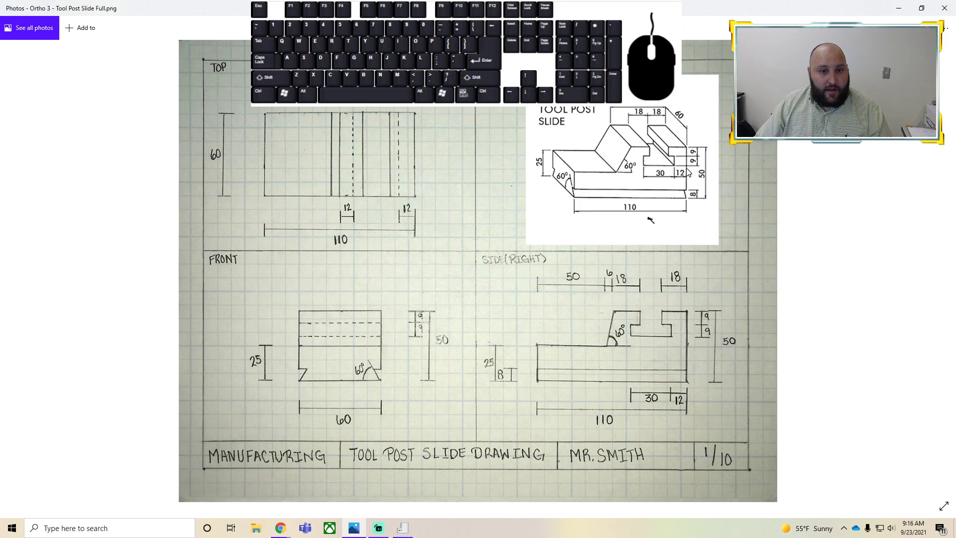
pyautogui.hotkey('alt', 'Tab')
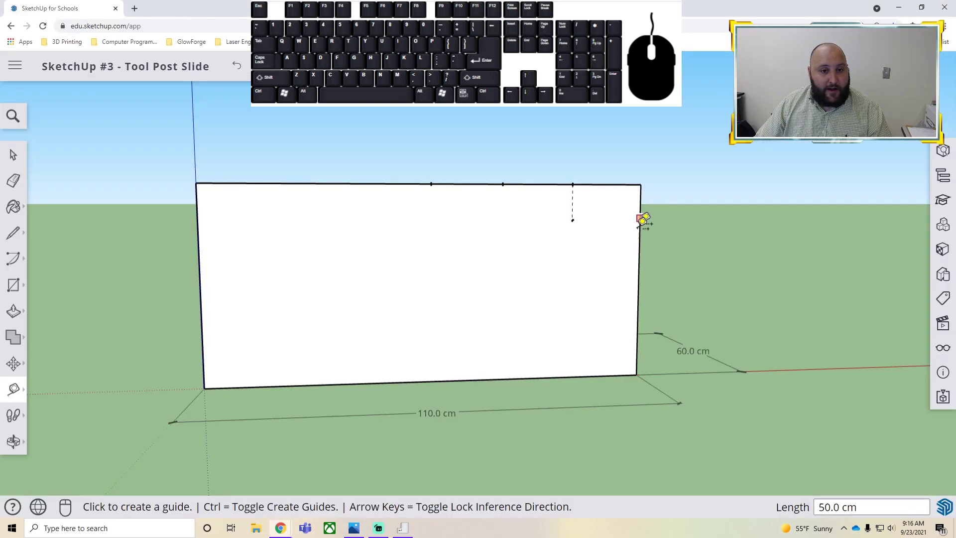
pyautogui.click(573, 219)
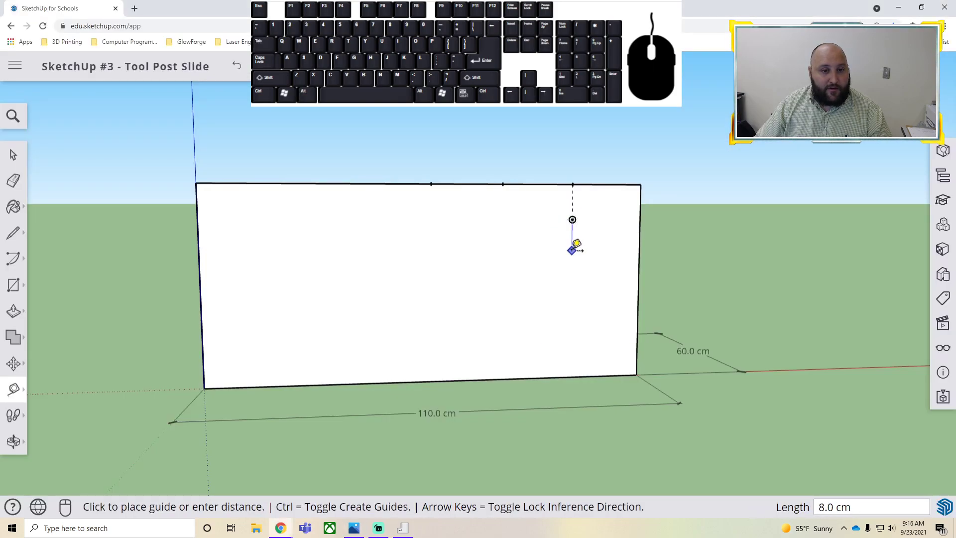
pyautogui.write('9')
pyautogui.press('Return')
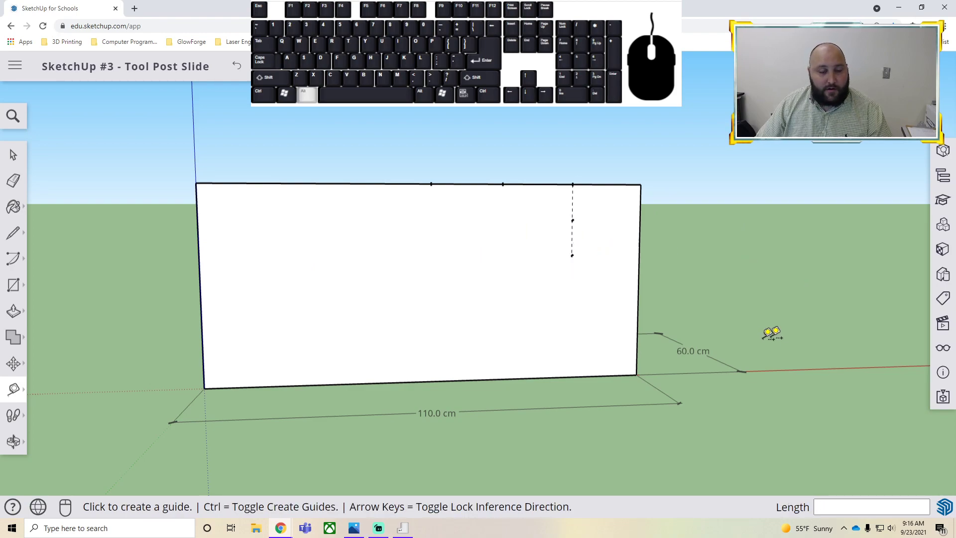
# Step: Check the slot depth in the Photos drawing, return to SketchUp, and mark 18 cm down the face's vertical edge away from the origin
pyautogui.hotkey('alt', 'Tab')
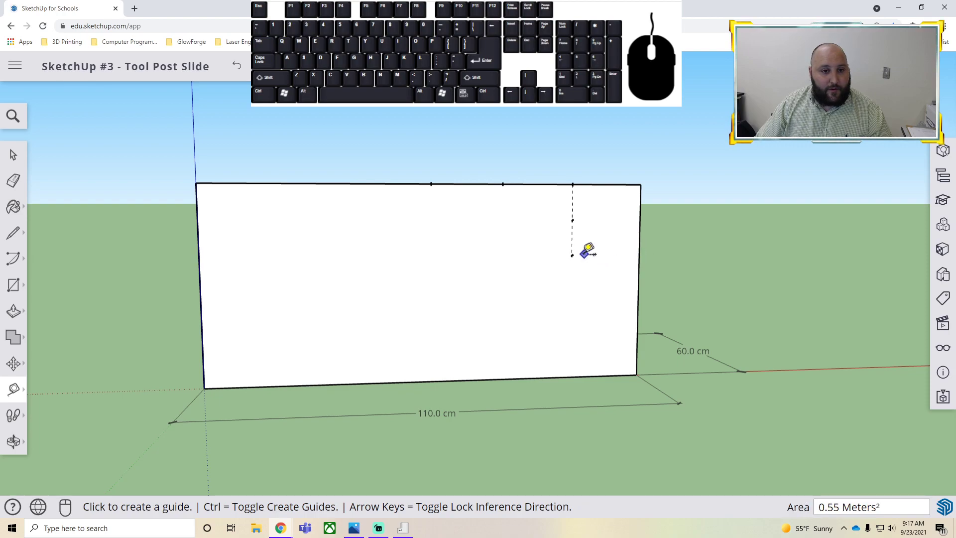
pyautogui.hotkey('alt', 'Tab')
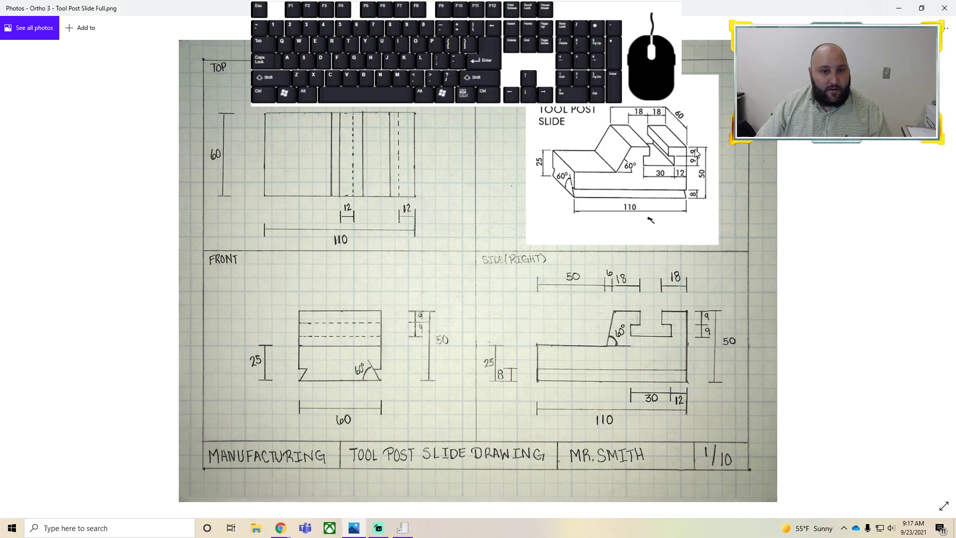
pyautogui.hotkey('alt', 'Tab')
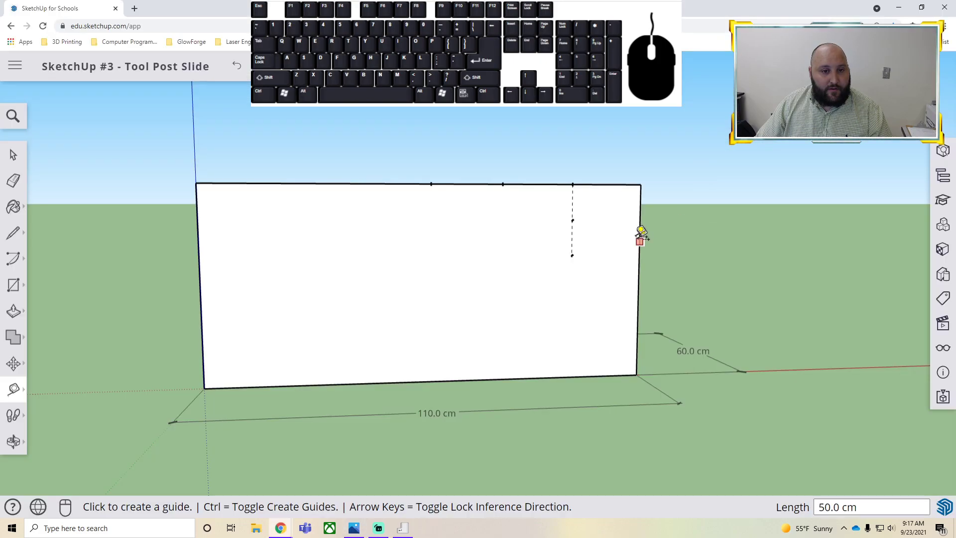
pyautogui.click(647, 184)
pyautogui.write('18')
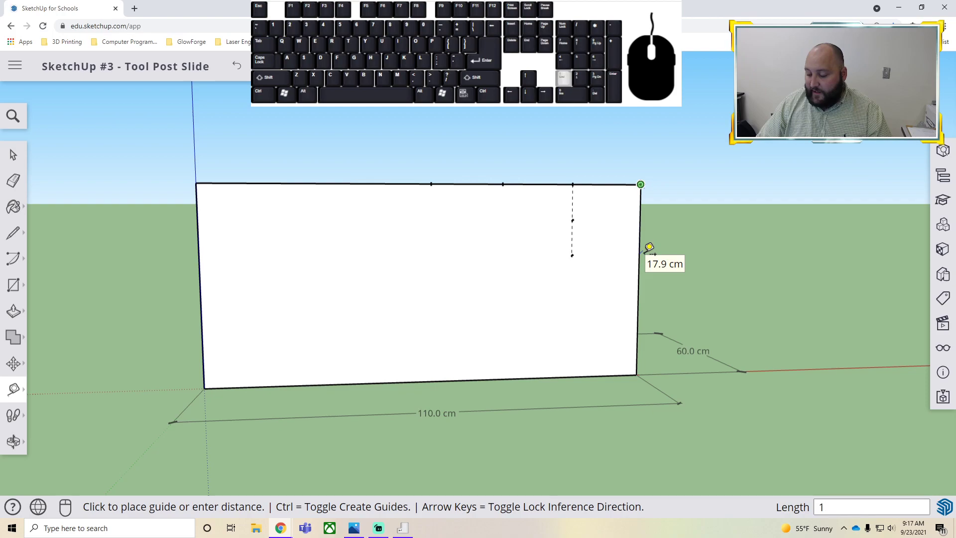
pyautogui.press('Return')
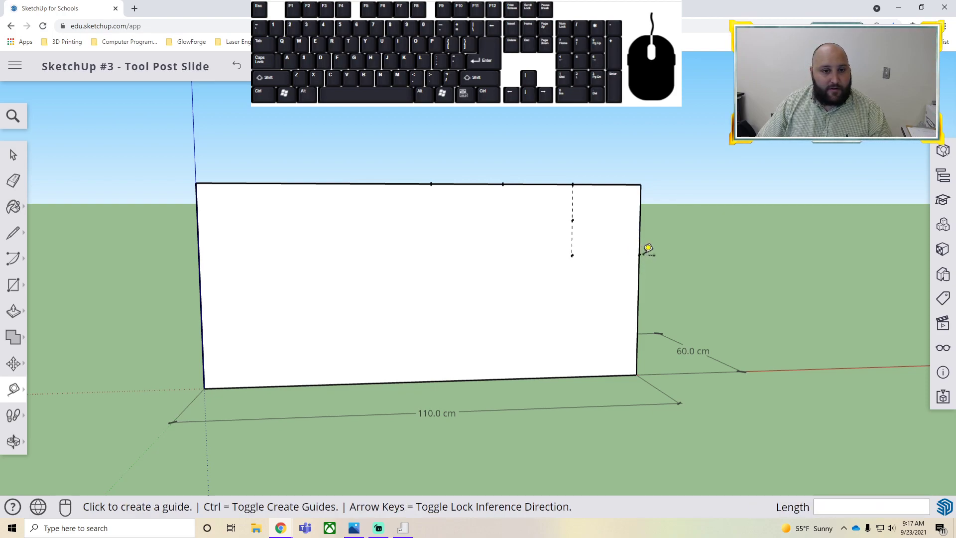
pyautogui.click(639, 252)
pyautogui.write('12')
pyautogui.press('Return')
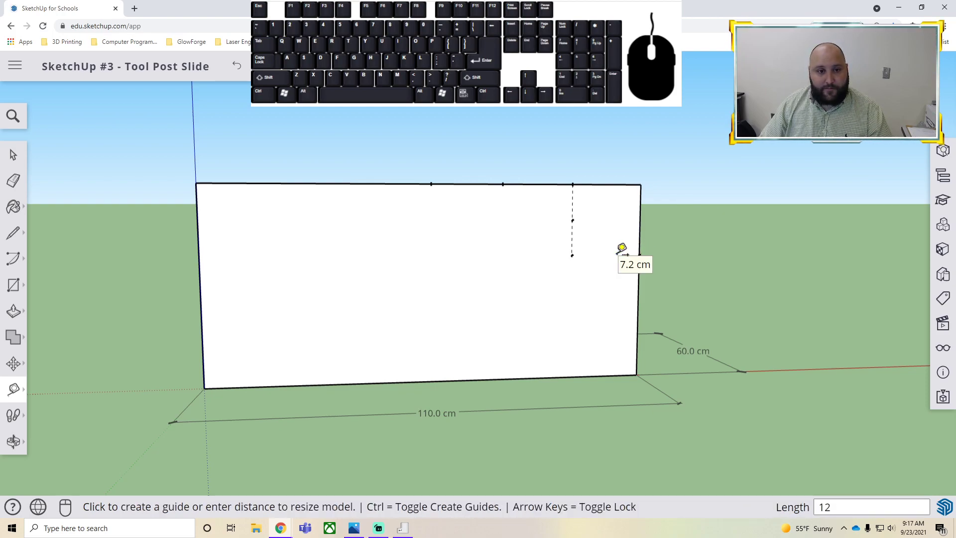
# Step: Place a 12 cm horizontal guide across the front face, running inward from the 18 cm mark on the vertical edge
pyautogui.moveTo(654, 269); pyautogui.dragTo(585, 256, button='middle')
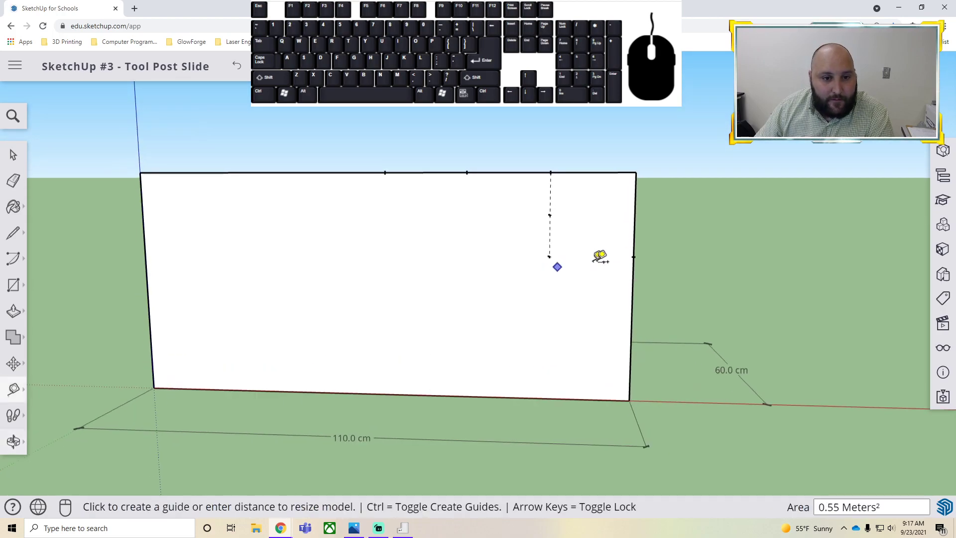
pyautogui.click(633, 256)
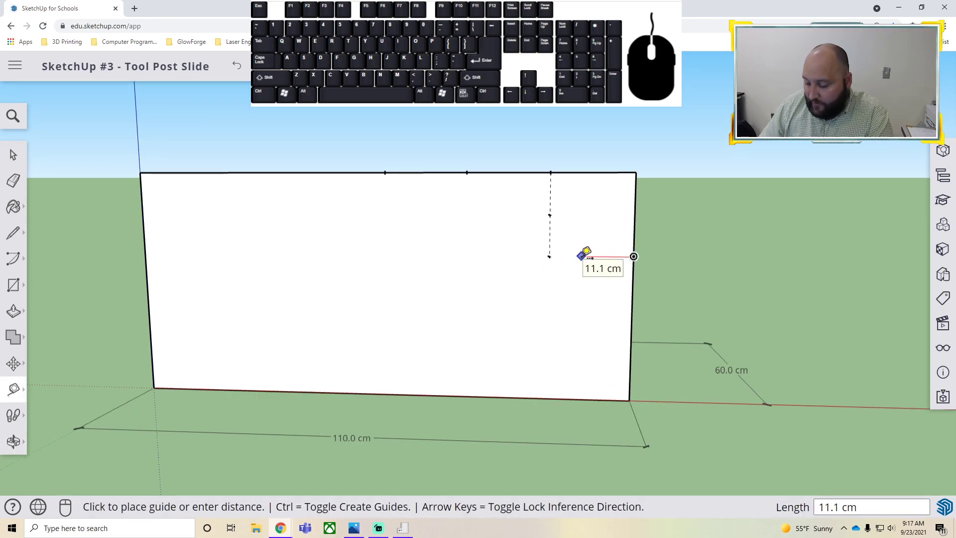
pyautogui.write('12')
pyautogui.press('Return')
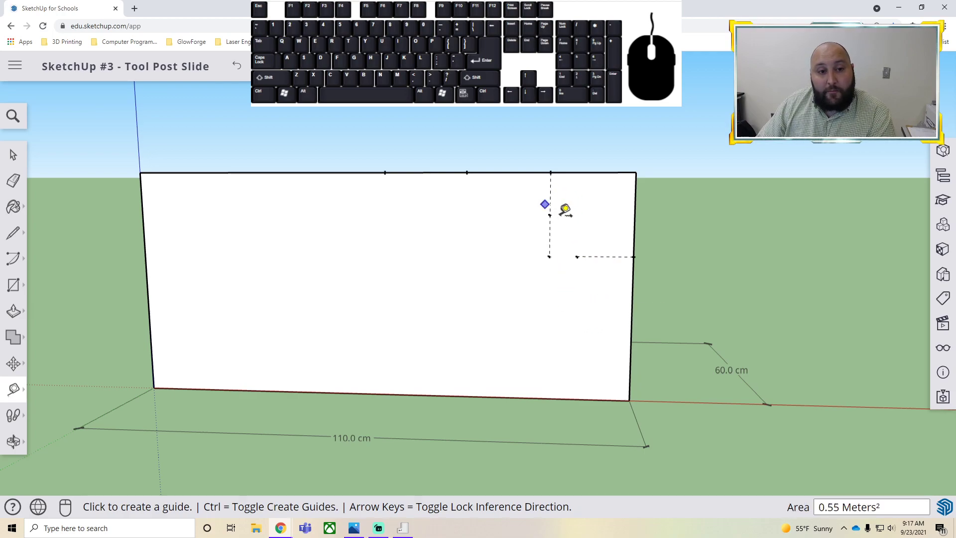
# Step: Draw one side of the T-slot with lines: 9 cm down from the first top-edge mark, 6 cm outward, and down to the 12 cm guide's end
pyautogui.click(17, 241)
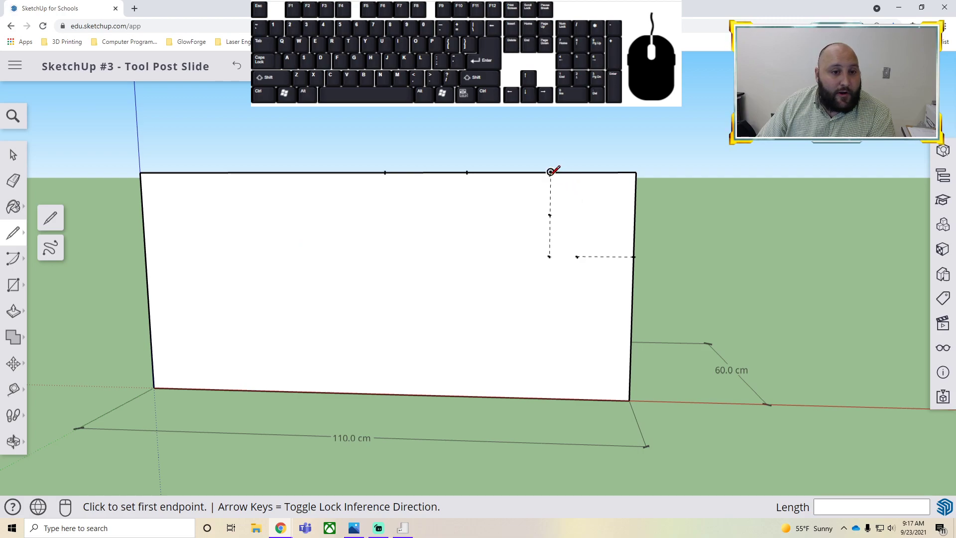
pyautogui.click(550, 173)
pyautogui.click(550, 214)
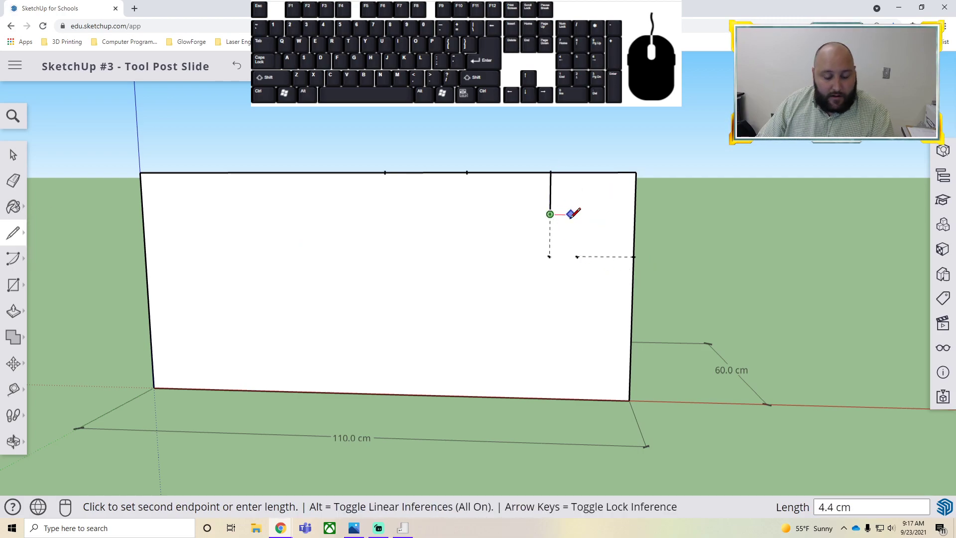
pyautogui.press('Escape')
pyautogui.click(577, 256)
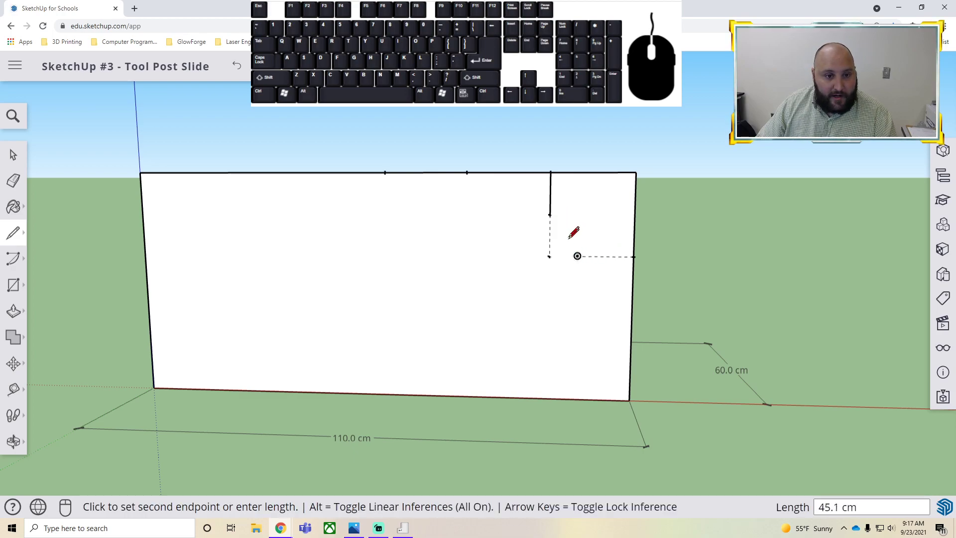
pyautogui.click(577, 214)
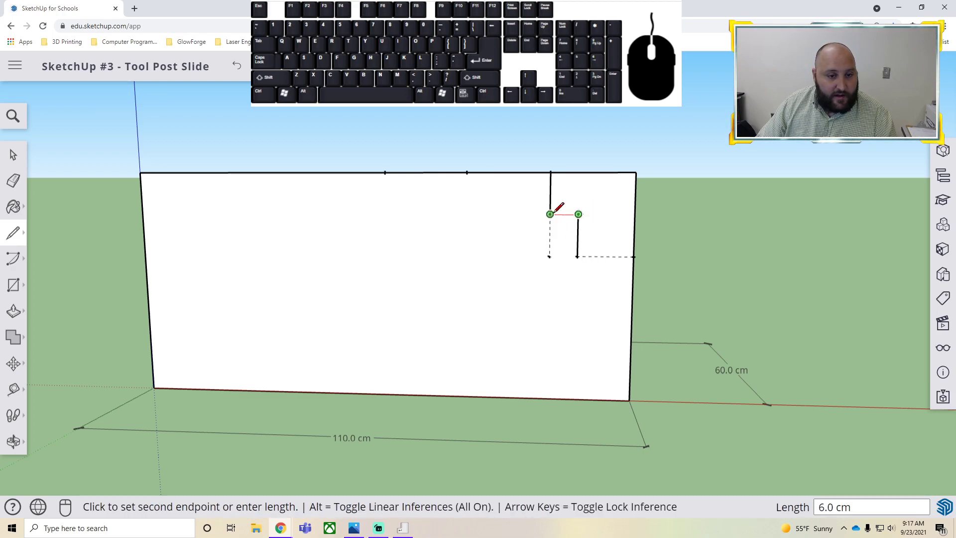
pyautogui.click(551, 214)
pyautogui.press('Escape')
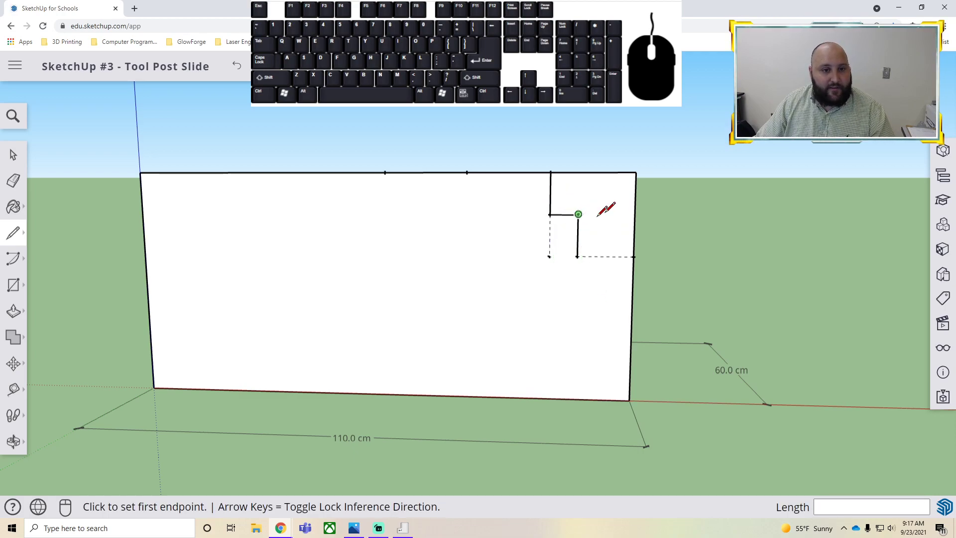
# Step: Check the slot width in the Photos drawing, return to SketchUp, and place a 30 cm horizontal guide from the drawn slot side's lower end toward the origin
pyautogui.hotkey('alt', 'Tab')
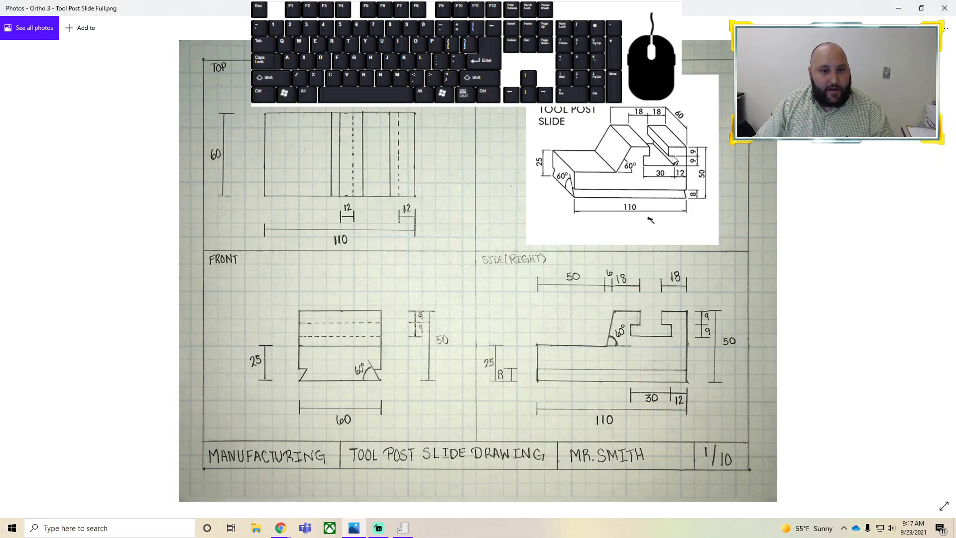
pyautogui.hotkey('alt', 'Tab')
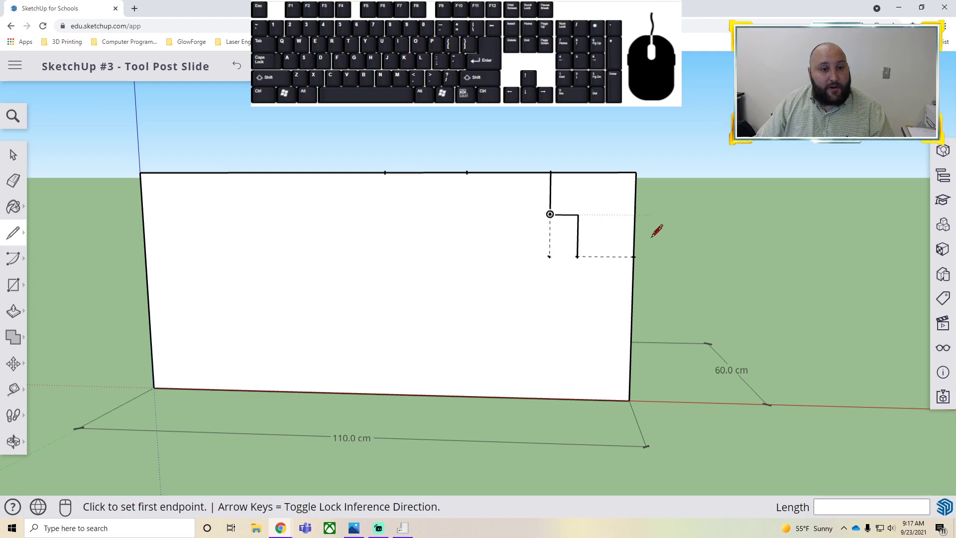
pyautogui.hotkey('alt', 'Tab')
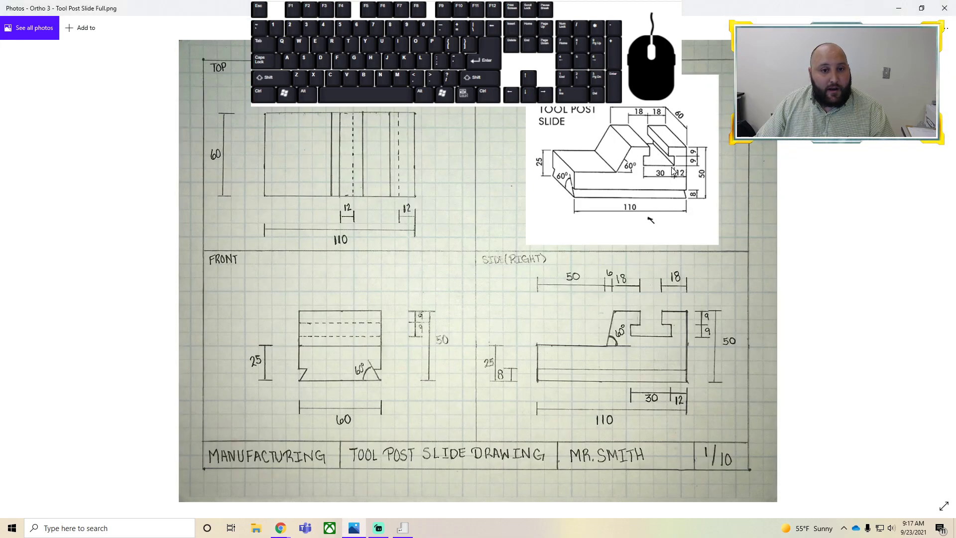
pyautogui.hotkey('alt', 'Tab')
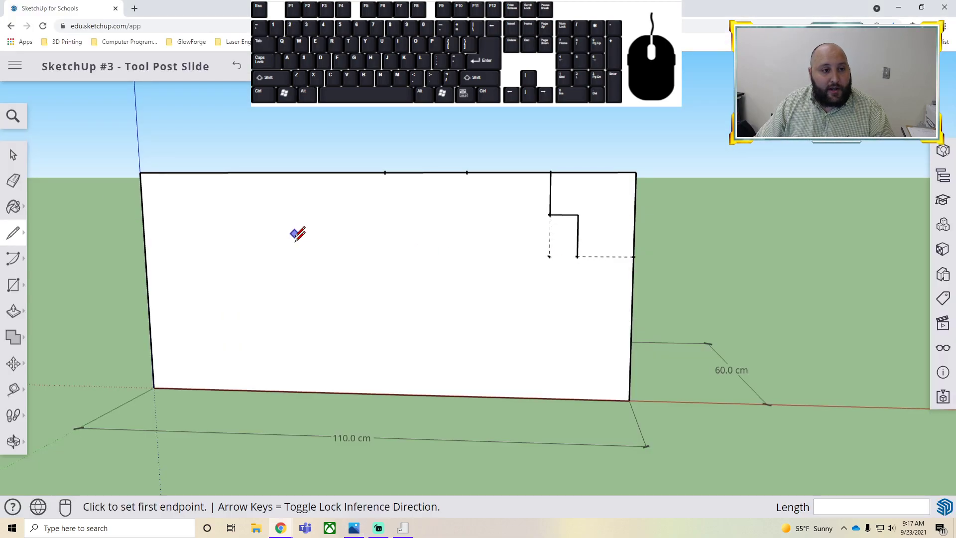
pyautogui.click(13, 363)
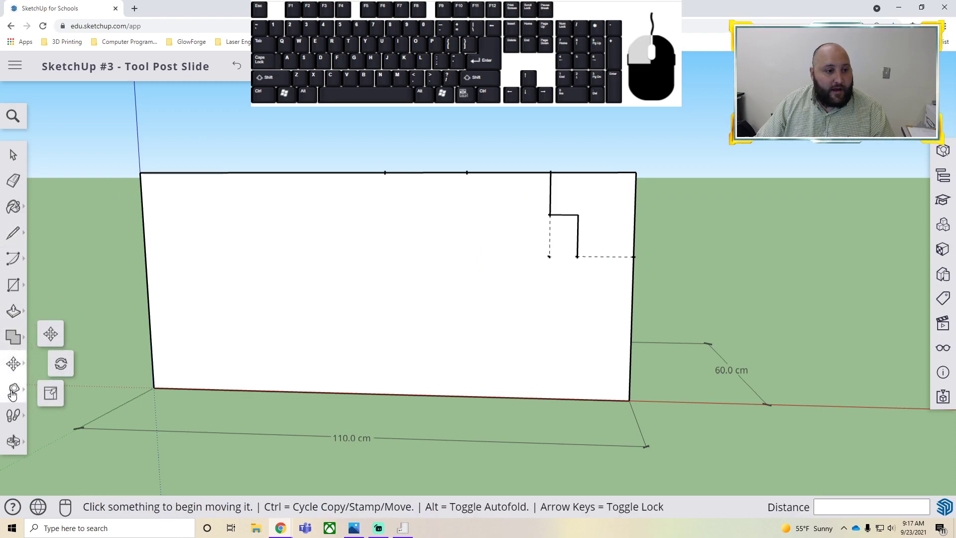
pyautogui.click(14, 389)
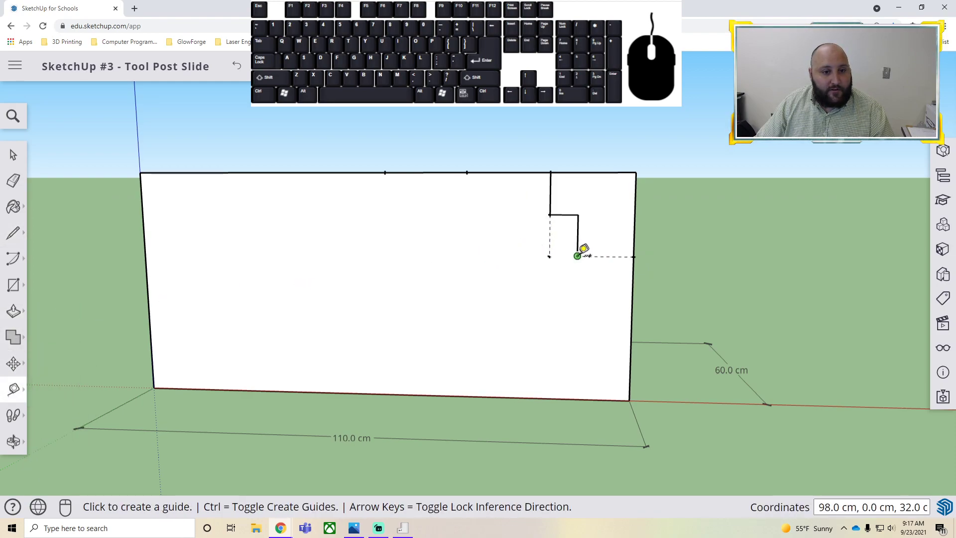
pyautogui.click(576, 256)
pyautogui.write('30')
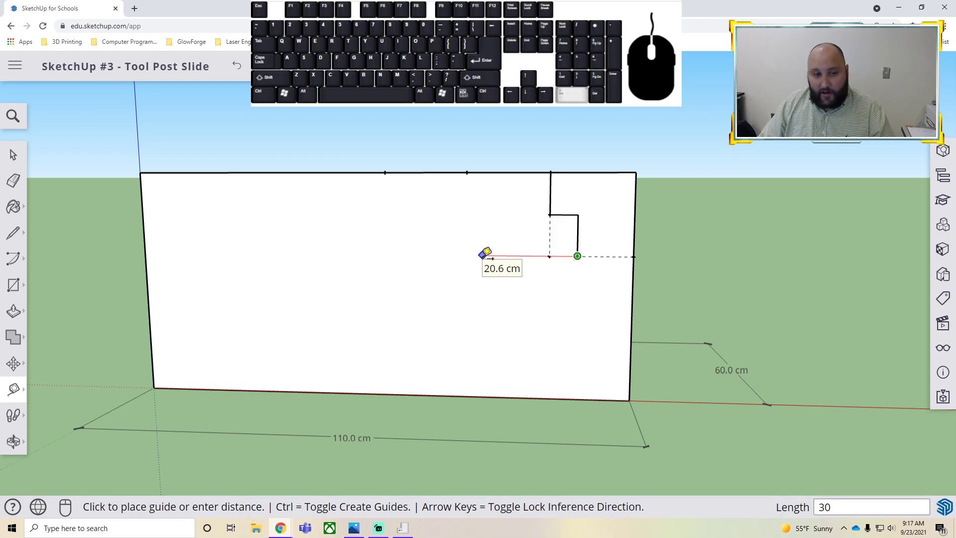
pyautogui.press('Return')
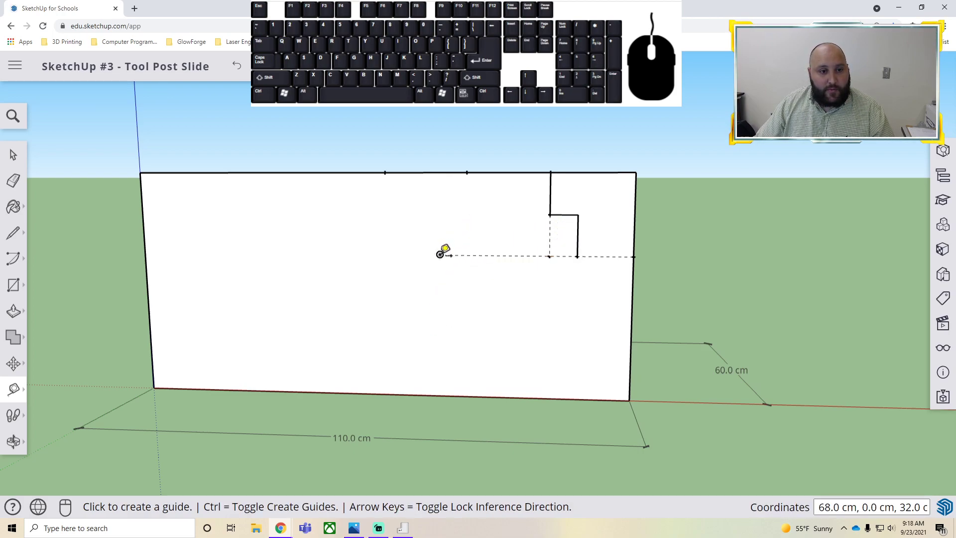
# Step: Recheck the slot in the Photos drawing and, back in SketchUp, place a 9 cm vertical guide upward from the 30 cm guide's far end
pyautogui.hotkey('alt', 'Tab')
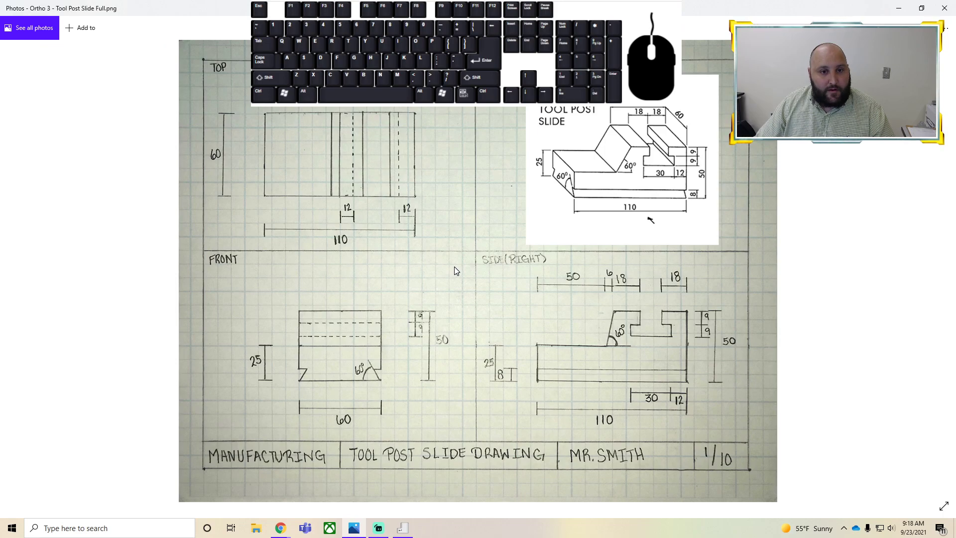
pyautogui.hotkey('alt', 'Tab')
pyautogui.click(439, 254)
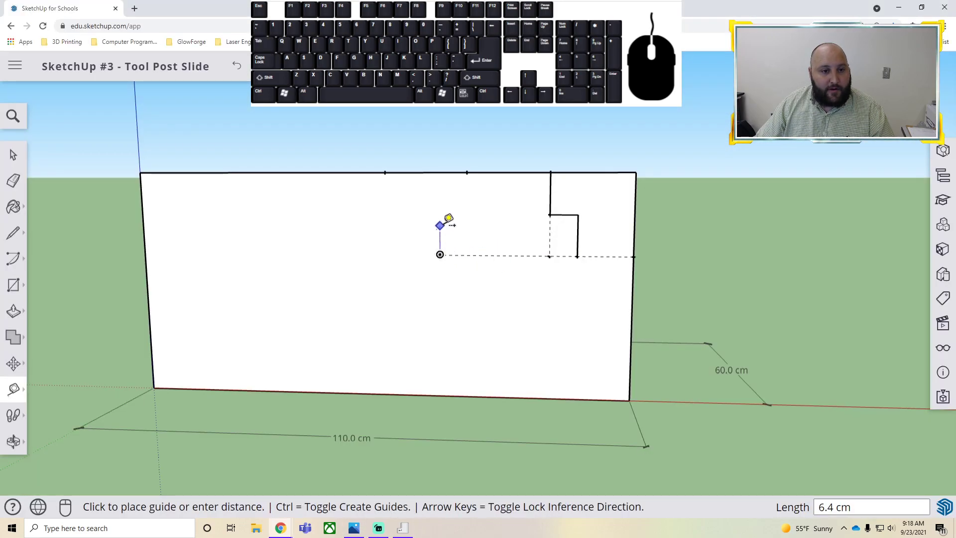
pyautogui.write('9')
pyautogui.press('Return')
# Step: After a look at the Photos drawing, dismiss SketchUp's OneDrive error and place a 6 cm horizontal guide inward from the 9 cm guide's upper end
pyautogui.hotkey('alt', 'Tab')
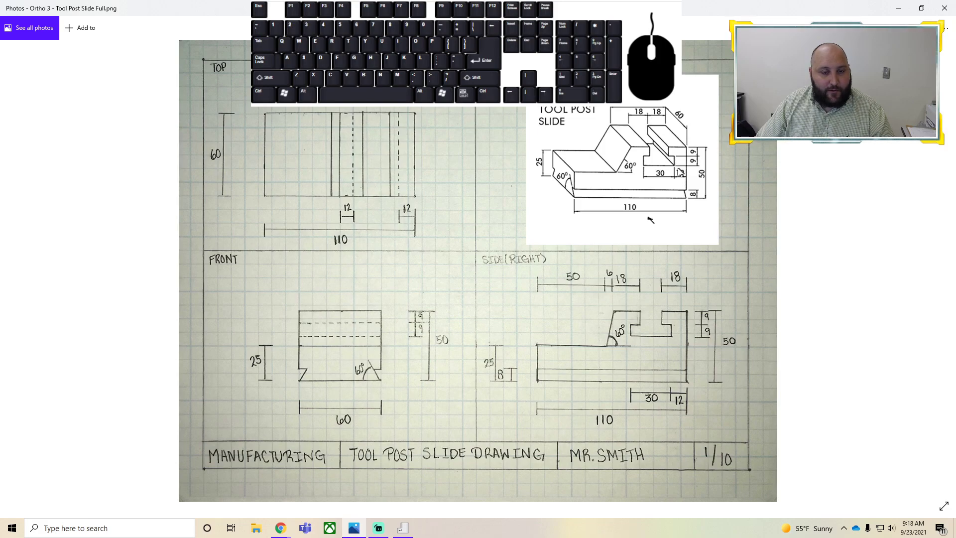
pyautogui.hotkey('alt', 'Tab')
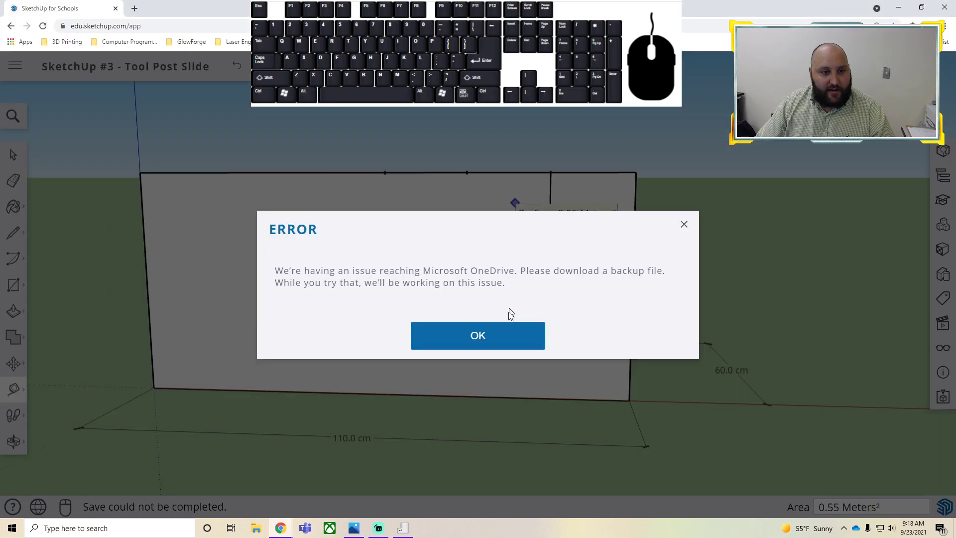
pyautogui.click(443, 335)
pyautogui.click(439, 214)
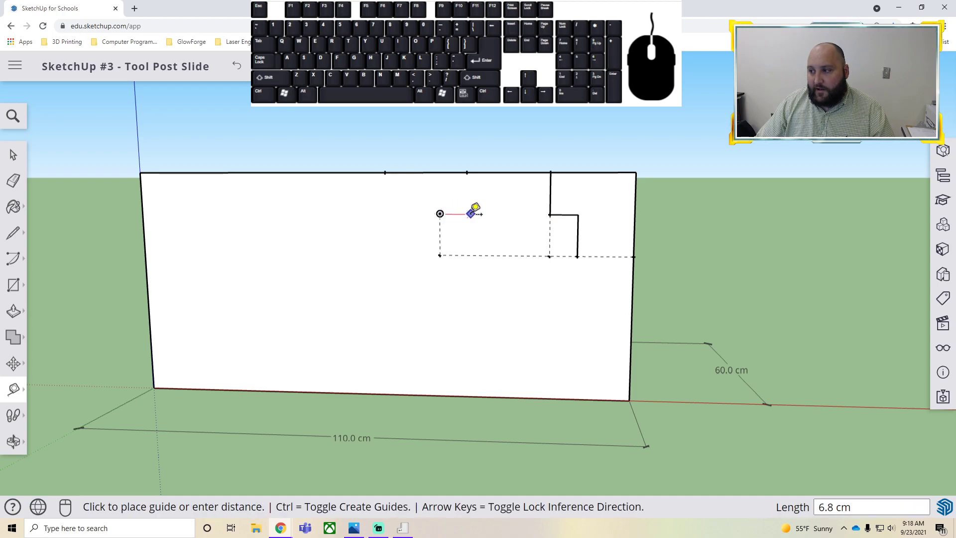
pyautogui.write('6')
pyautogui.press('Return')
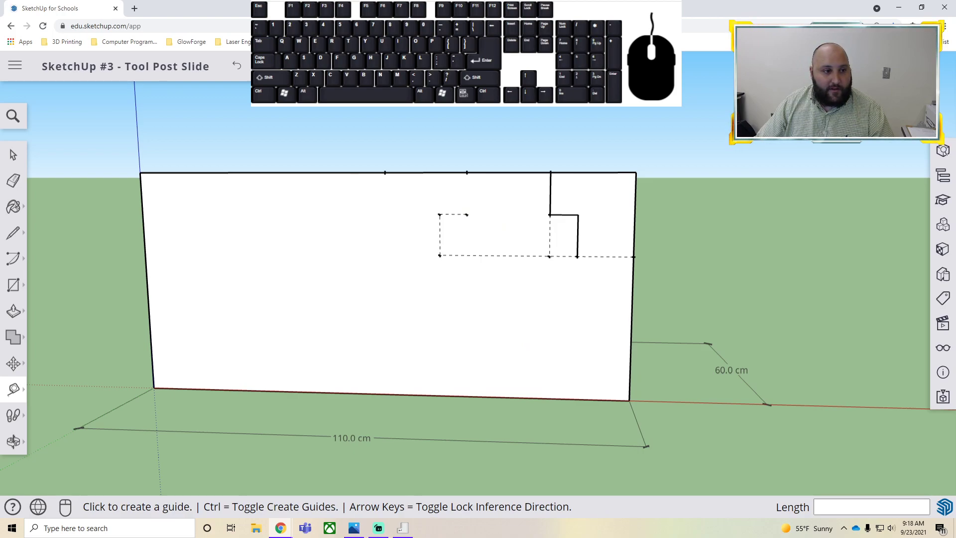
# Step: Close the T-slot outline with lines along the 30 cm, 9 cm and 6 cm guides and up to the second top-edge mark
pyautogui.click(13, 233)
pyautogui.click(577, 255)
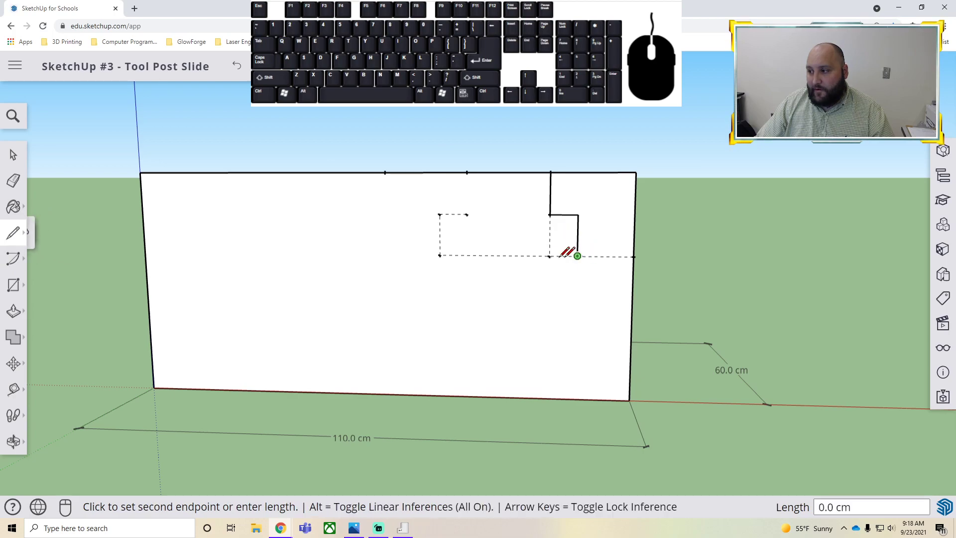
pyautogui.click(439, 254)
pyautogui.click(439, 214)
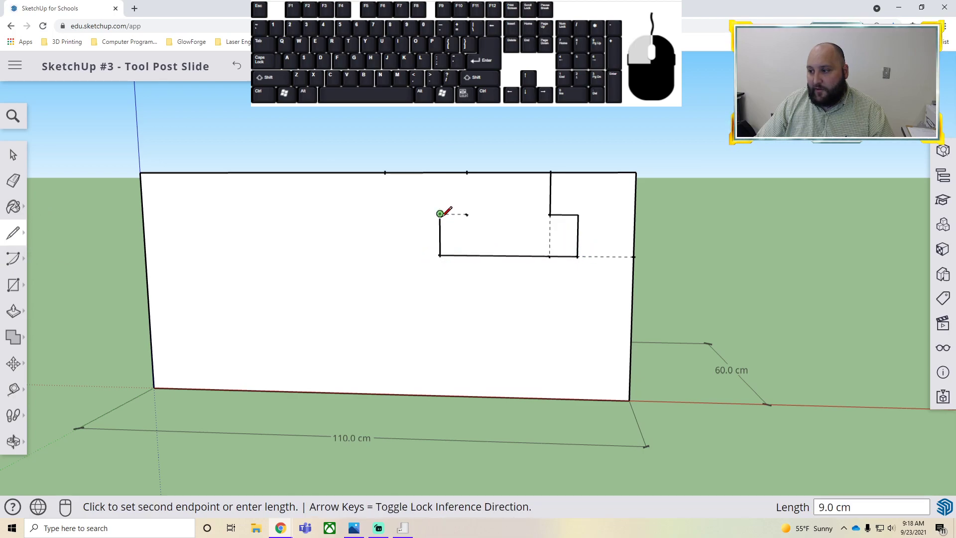
pyautogui.click(467, 215)
pyautogui.click(467, 173)
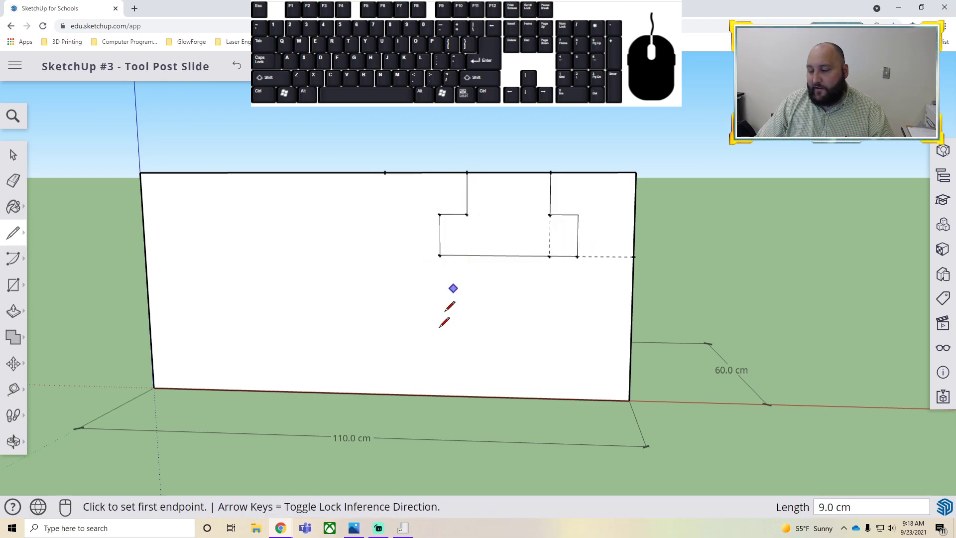
# Step: Delete the 12 cm horizontal guide between the T-slot and the face's vertical edge
pyautogui.click(13, 156)
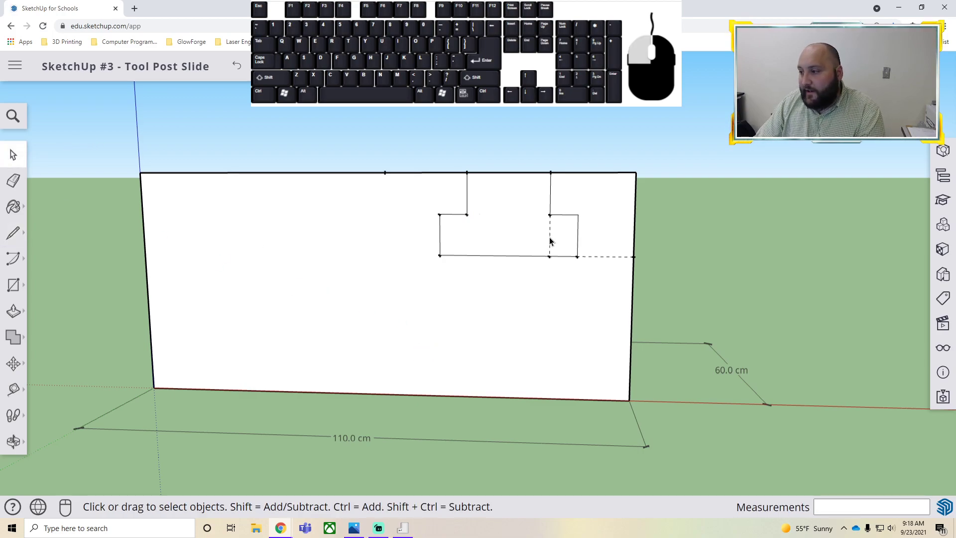
pyautogui.click(601, 258)
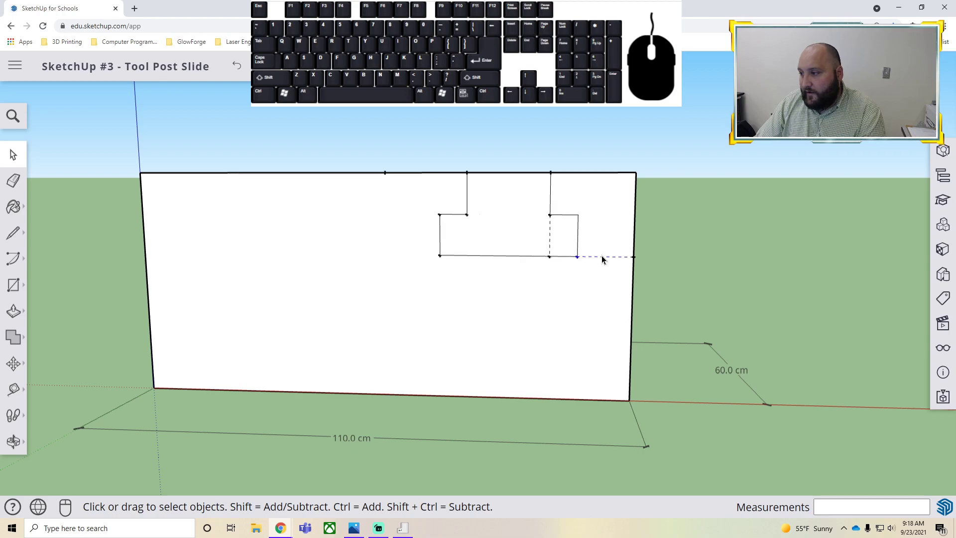
pyautogui.press('Delete')
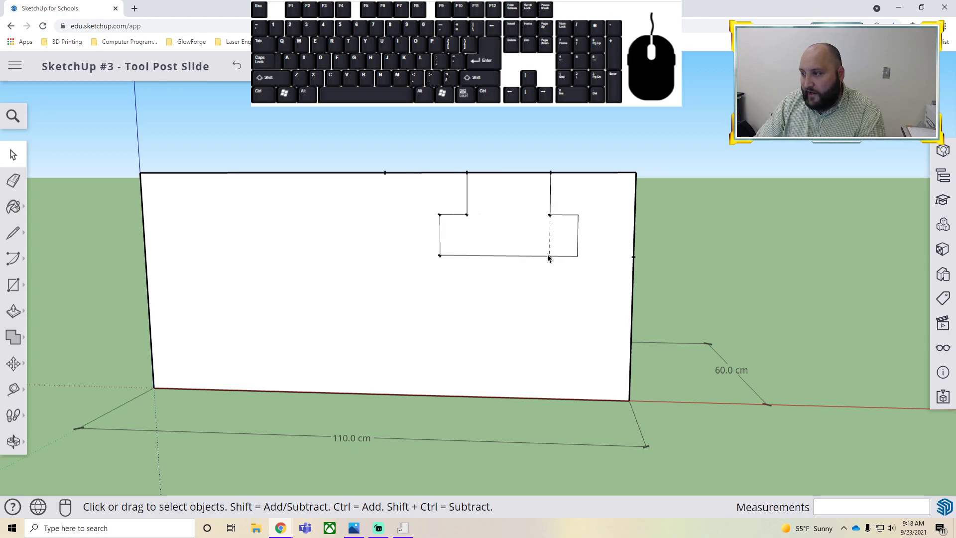
# Step: Try to select the leftover vertical guide inside the T-slot for removal
pyautogui.click(550, 256)
pyautogui.click(550, 257)
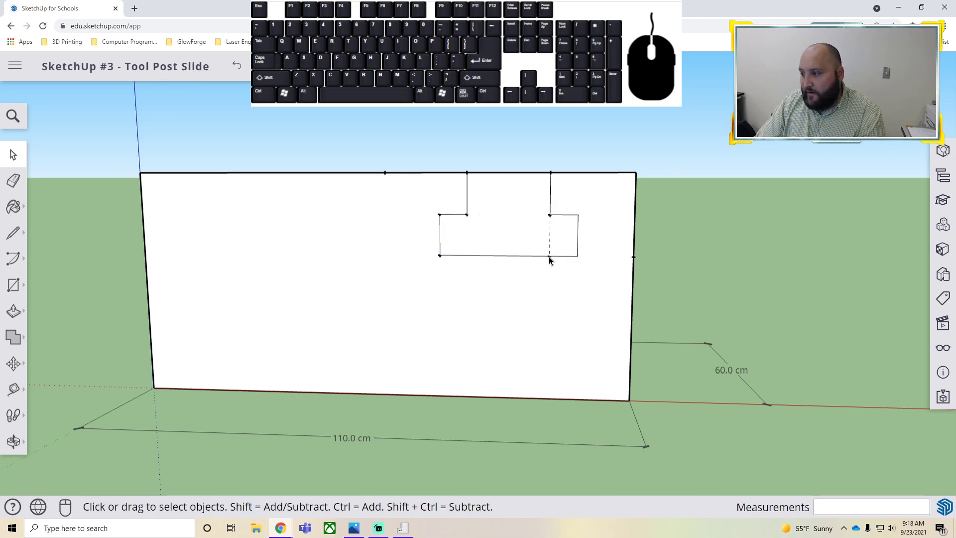
pyautogui.scroll(3, 549, 240)
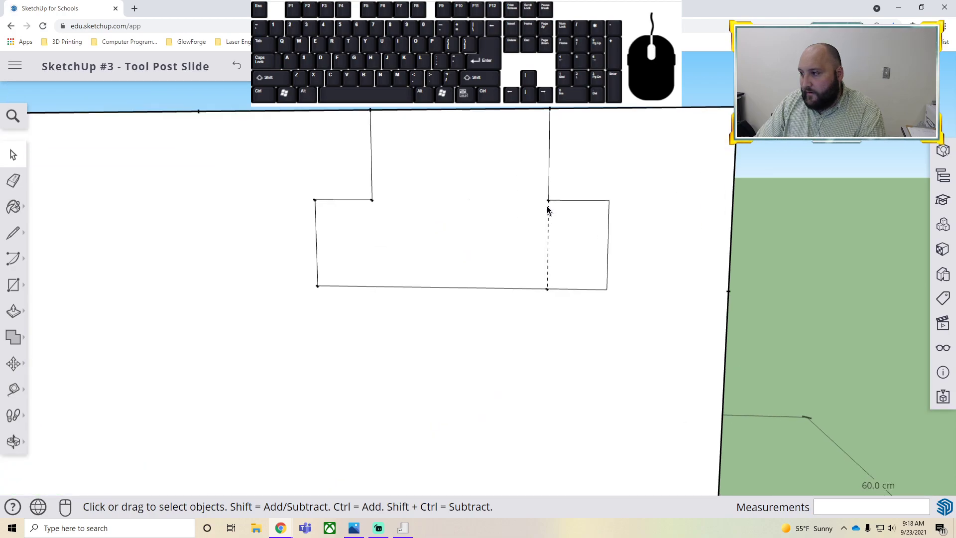
pyautogui.click(547, 214)
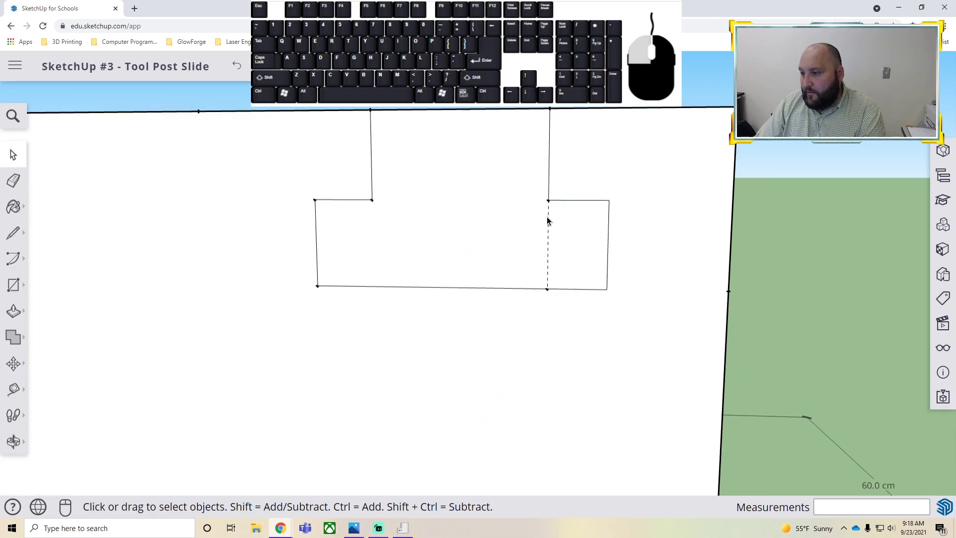
pyautogui.rightClick(565, 244)
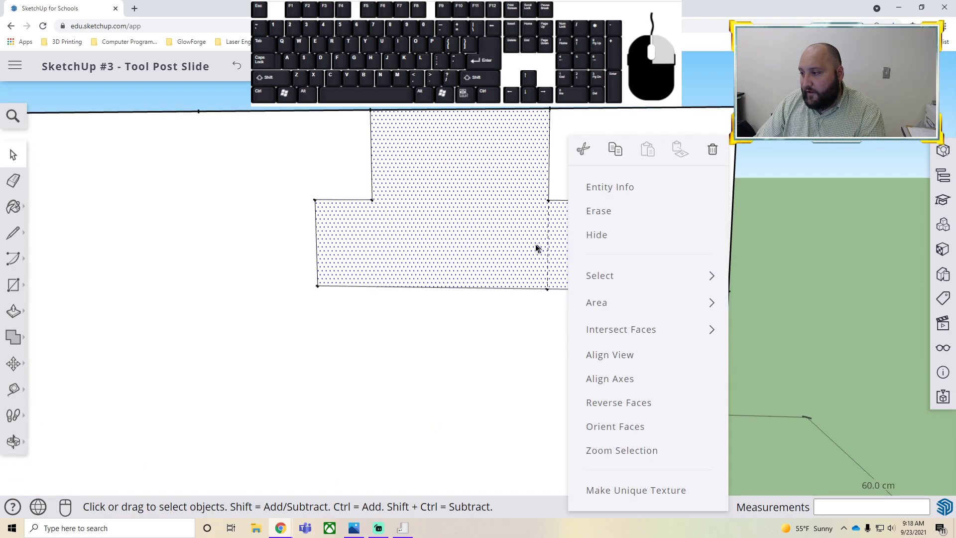
pyautogui.click(567, 150)
pyautogui.moveTo(589, 186); pyautogui.dragTo(513, 250, button='middle')
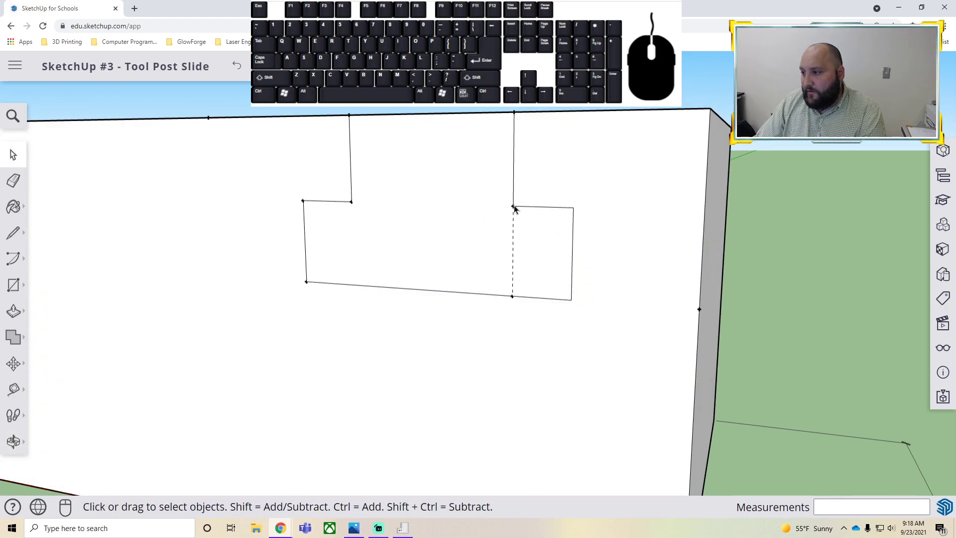
pyautogui.moveTo(506, 257)
pyautogui.mouseDown(button='middle')
pyautogui.moveTo(452, 270)
pyautogui.moveTo(452, 286)
pyautogui.moveTo(398, 326)
pyautogui.mouseUp(button='middle')
pyautogui.moveTo(709, 271); pyautogui.dragTo(442, 335, button='middle')
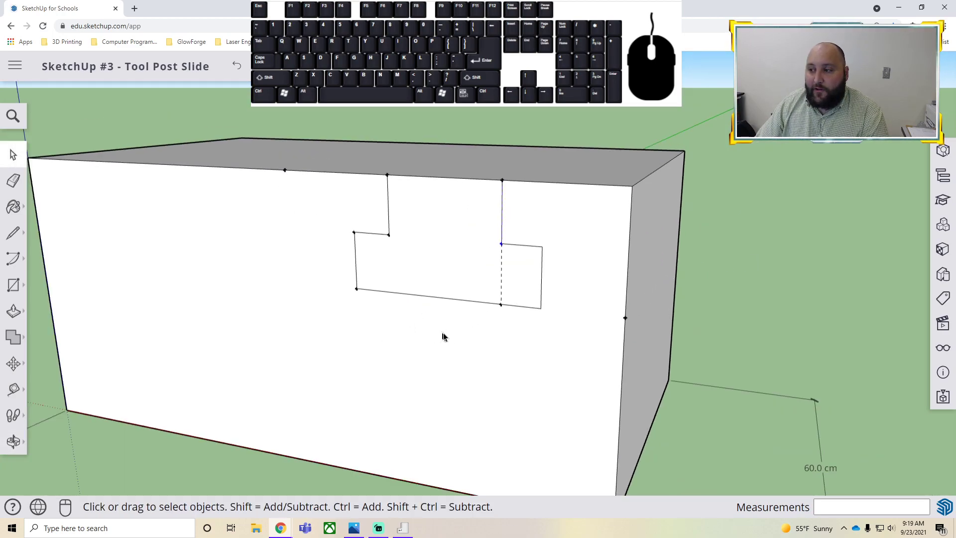
pyautogui.moveTo(725, 315); pyautogui.dragTo(315, 311, button='middle')
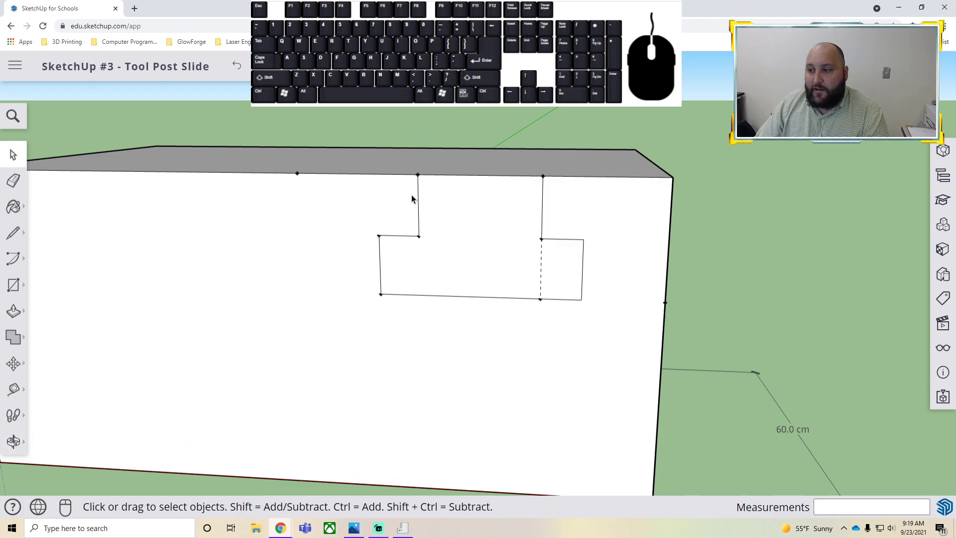
# Step: Push the T-slot face 60 cm through the full depth of the block with Push/Pull to cut the slot
pyautogui.hotkey('alt', 'Tab')
pyautogui.moveTo(401, 284); pyautogui.dragTo(432, 250, button='middle')
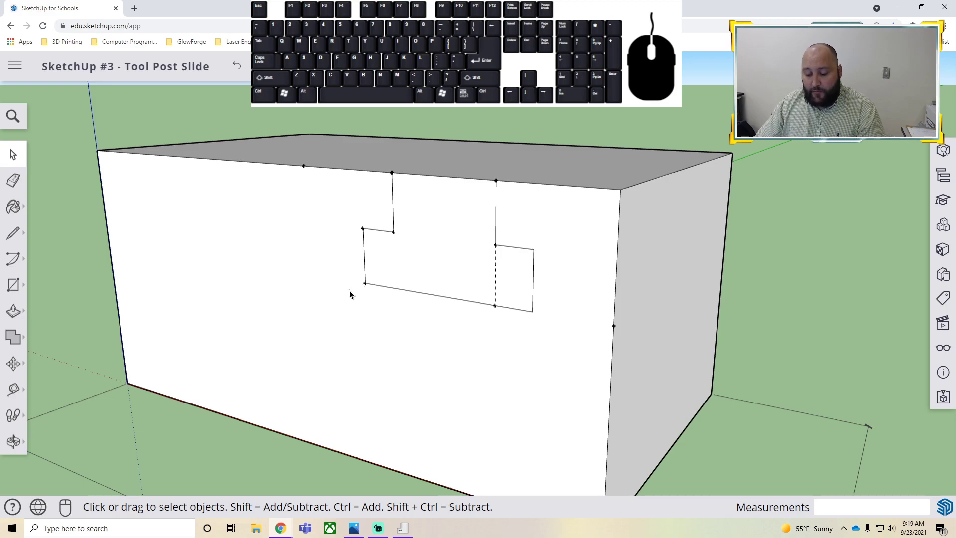
pyautogui.press('p')
pyautogui.moveTo(435, 267); pyautogui.dragTo(677, 149)
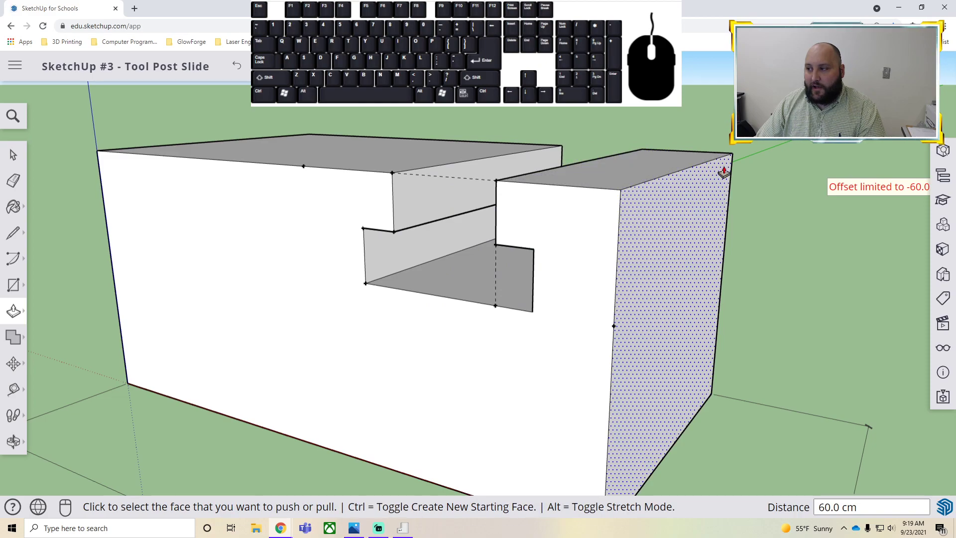
# Step: Dimension the block's top edge from its end to the near side of the T-slot opening, checking the reference drawing
pyautogui.moveTo(483, 213); pyautogui.dragTo(619, 160, button='middle')
pyautogui.scroll(-2, 605, 232)
pyautogui.moveTo(625, 259); pyautogui.dragTo(593, 252, button='middle')
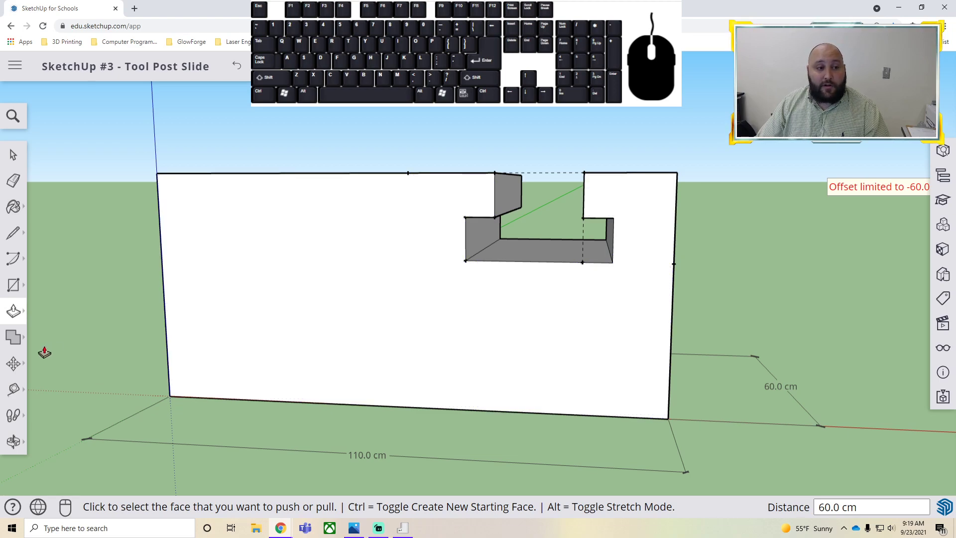
pyautogui.click(14, 389)
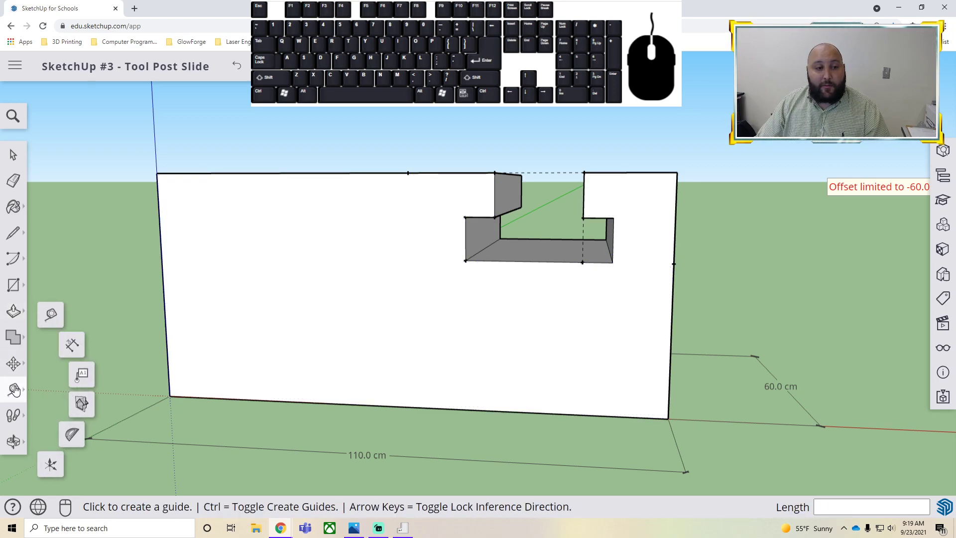
pyautogui.click(72, 344)
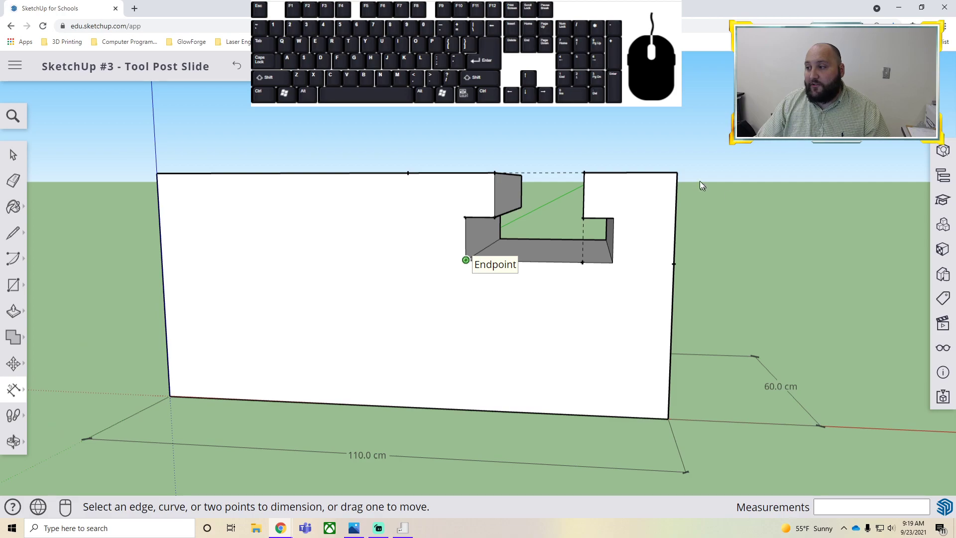
pyautogui.hotkey('alt', 'Tab')
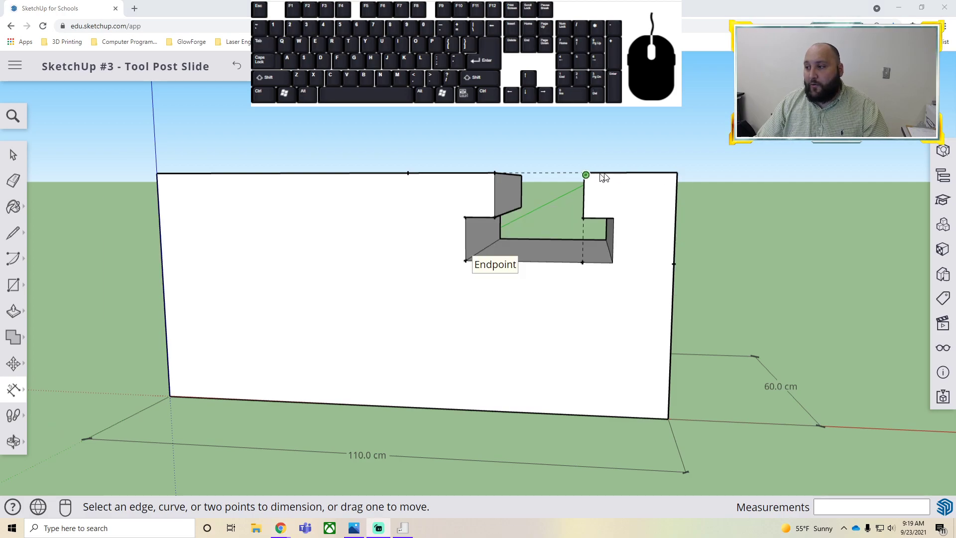
pyautogui.hotkey('alt', 'Tab')
pyautogui.hotkey('alt', 'Tab')
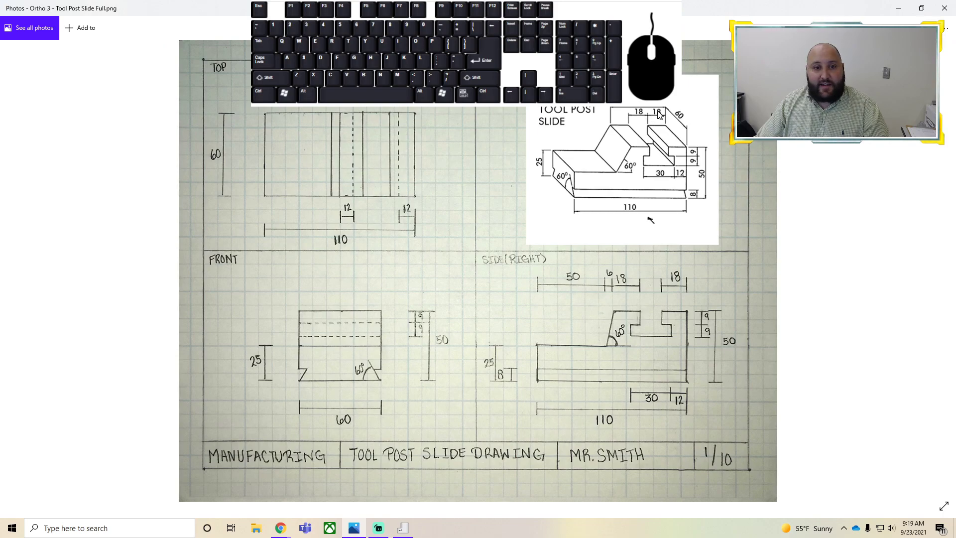
pyautogui.hotkey('alt', 'Tab')
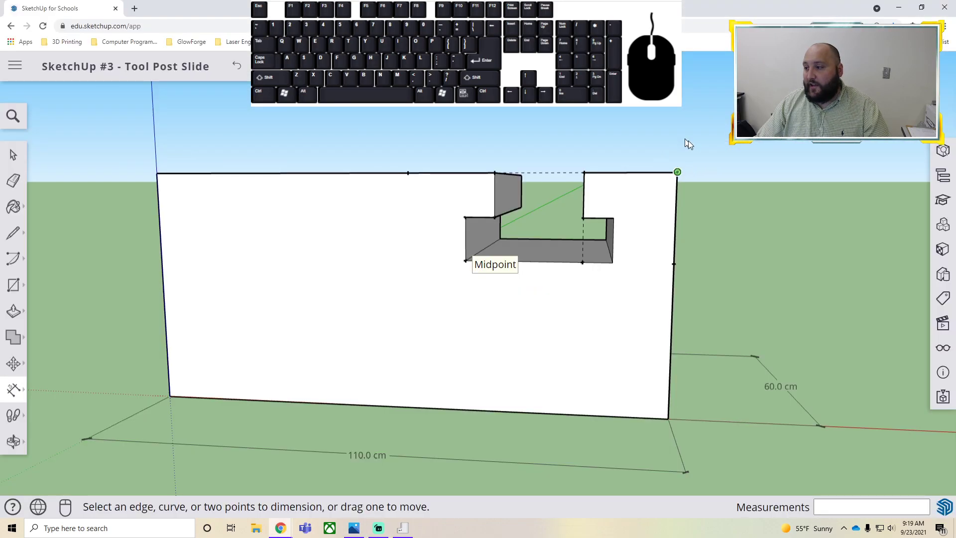
pyautogui.click(677, 172)
pyautogui.click(584, 172)
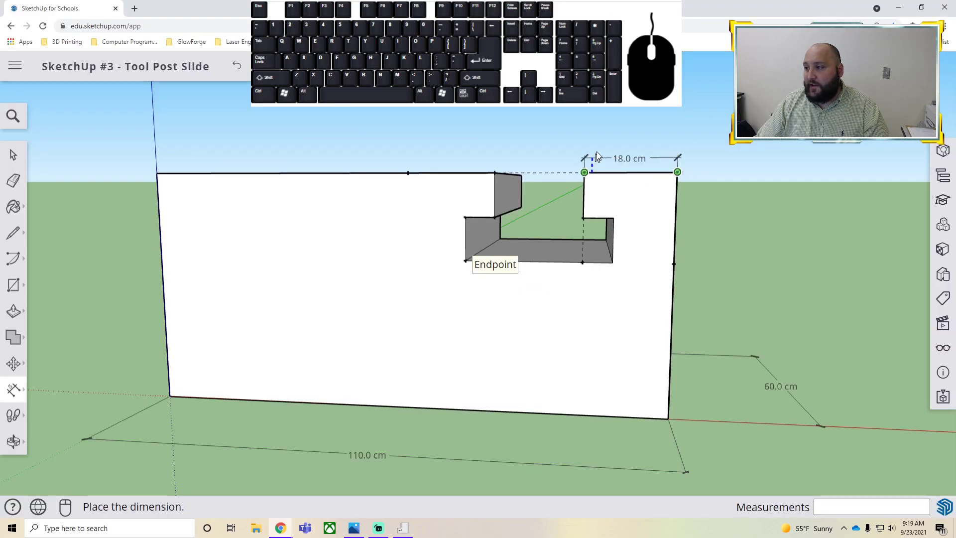
pyautogui.click(595, 109)
# Step: Dimension the heights of the T-slot's neck and its wide lower part, placing both beside the block's end
pyautogui.hotkey('alt', 'Tab')
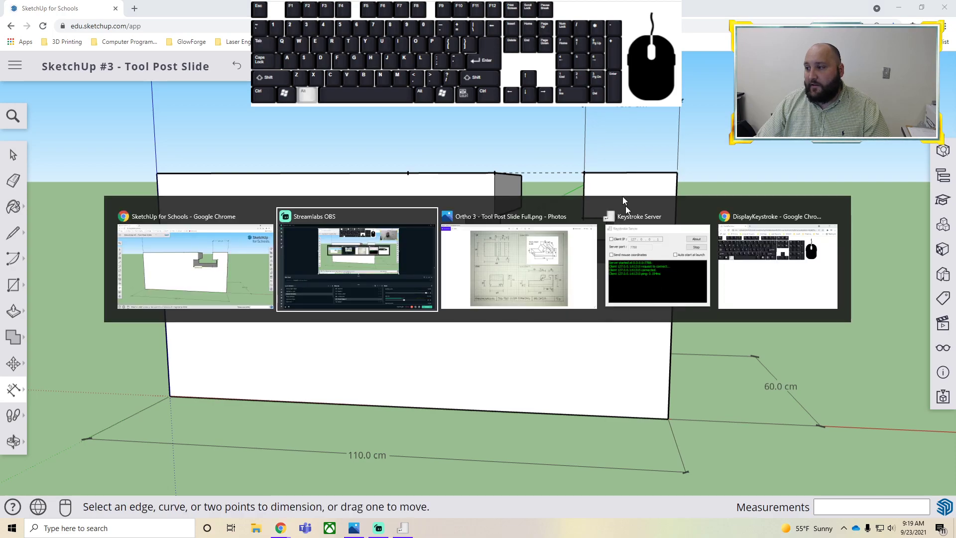
pyautogui.click(584, 175)
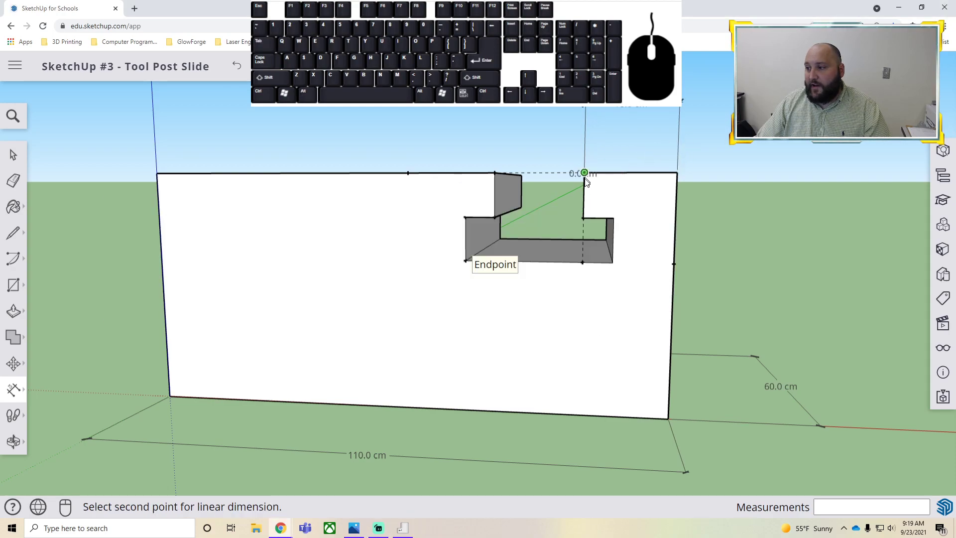
pyautogui.click(584, 219)
pyautogui.click(722, 202)
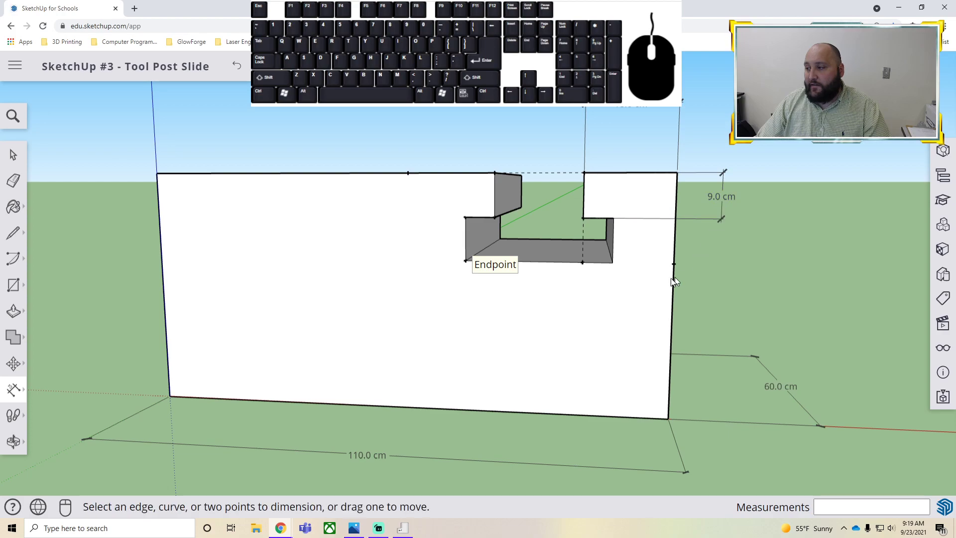
pyautogui.click(584, 220)
pyautogui.click(582, 263)
pyautogui.click(722, 247)
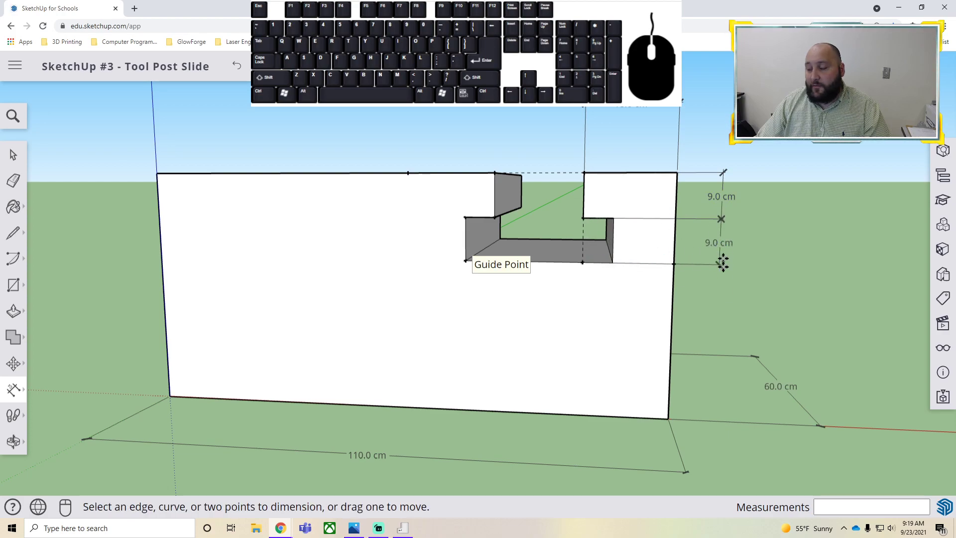
# Step: Dimension the distance from the block's end to the T-slot's lower corner and the slot's base width, both below the slot
pyautogui.moveTo(705, 299); pyautogui.dragTo(679, 293, button='middle')
pyautogui.click(672, 269)
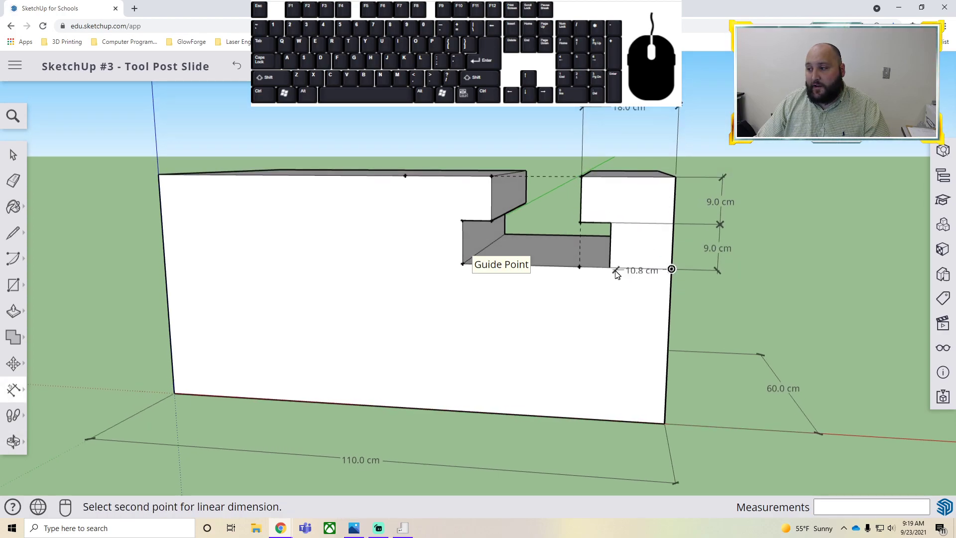
pyautogui.click(610, 268)
pyautogui.click(612, 309)
pyautogui.moveTo(726, 315)
pyautogui.mouseDown(button='middle')
pyautogui.moveTo(743, 295)
pyautogui.moveTo(733, 299)
pyautogui.mouseUp(button='middle')
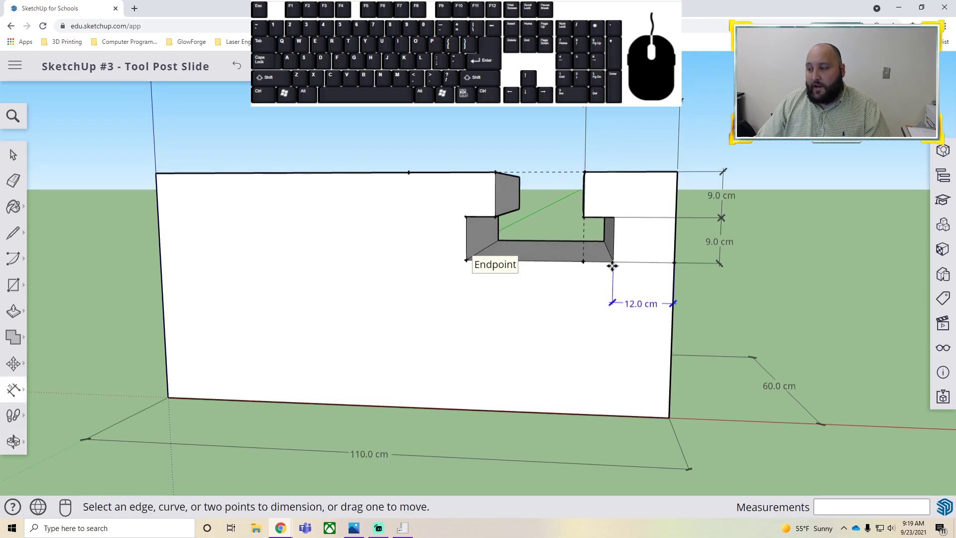
pyautogui.click(613, 261)
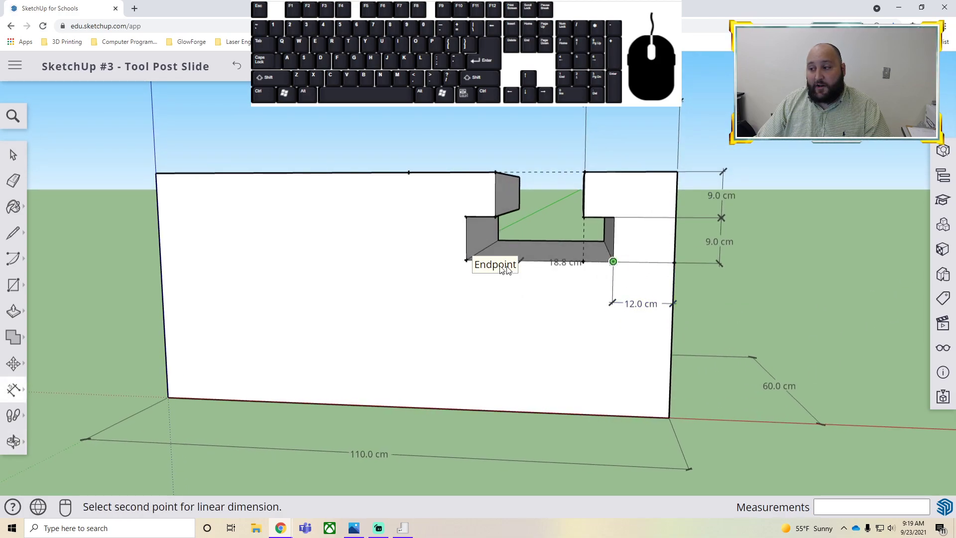
pyautogui.click(466, 259)
pyautogui.click(469, 300)
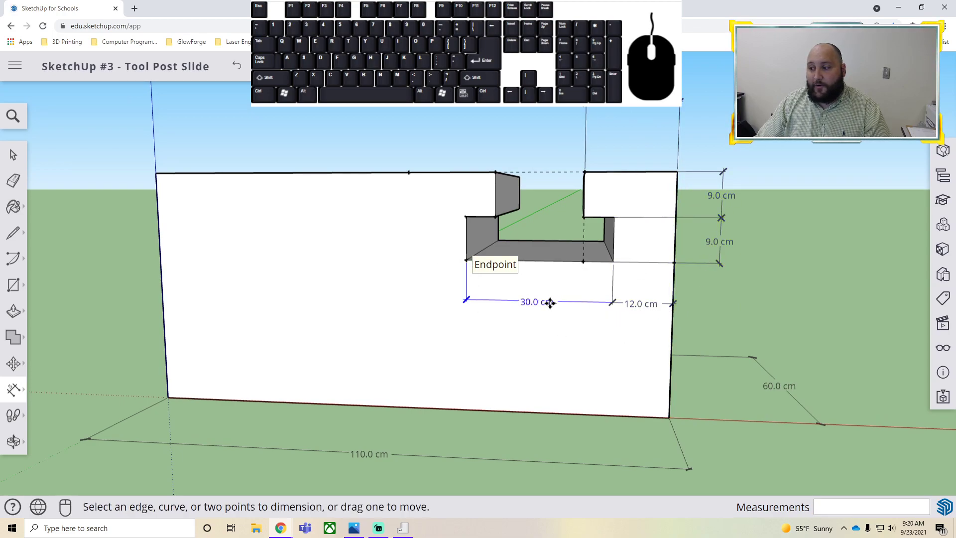
# Step: Compare with the reference drawing and dimension the T-slot's top opening width, in line with the adjacent top-edge dimension
pyautogui.hotkey('alt', 'Tab')
pyautogui.hotkey('alt', 'Tab')
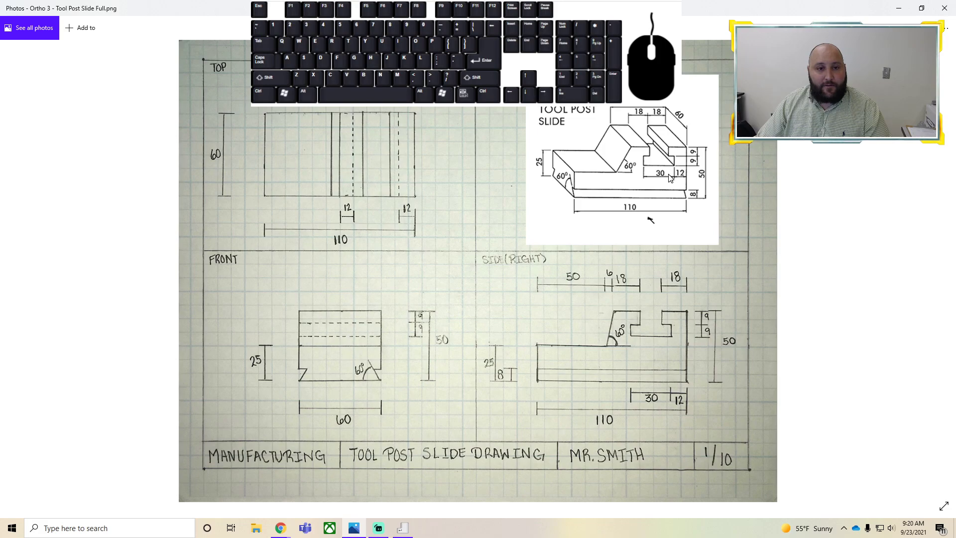
pyautogui.hotkey('alt', 'Tab')
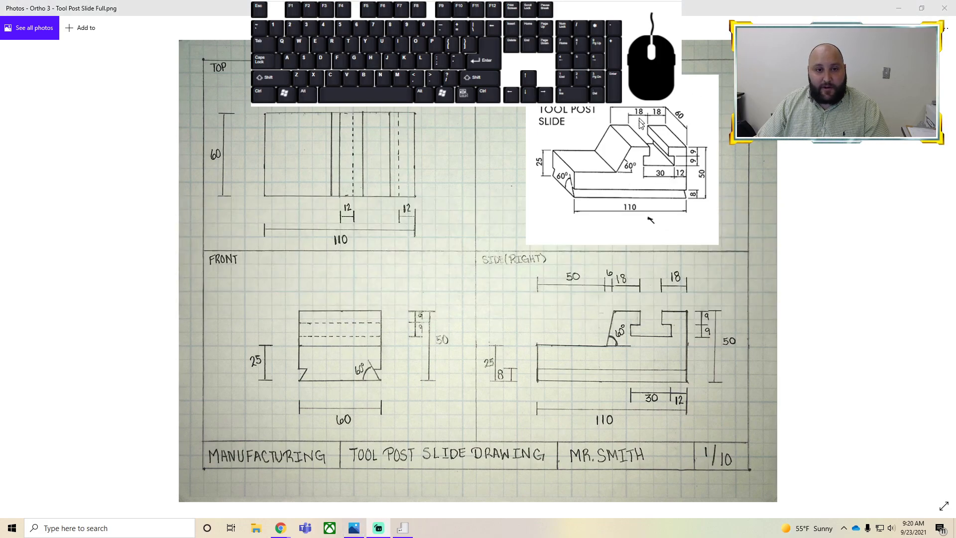
pyautogui.hotkey('alt', 'Tab')
pyautogui.hotkey('alt', 'Tab')
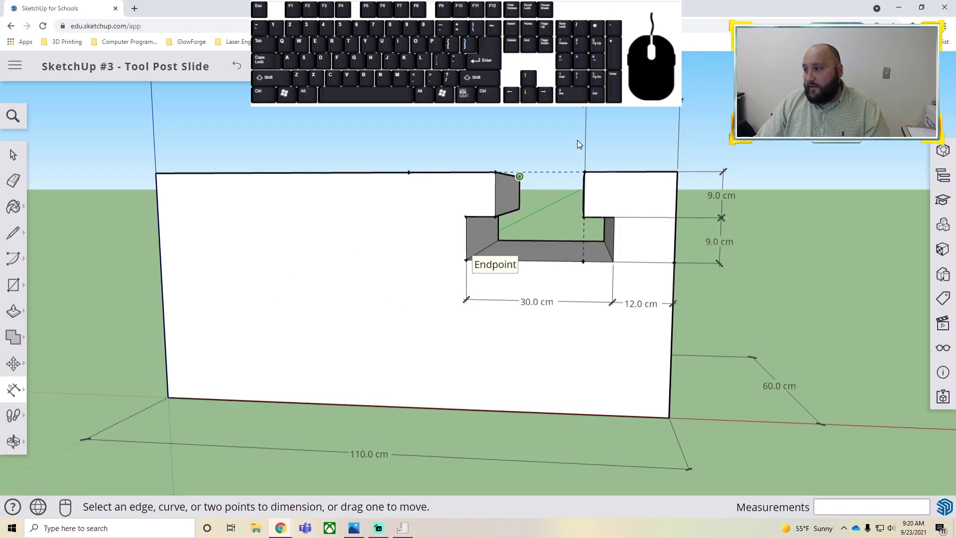
pyautogui.click(585, 175)
pyautogui.click(496, 172)
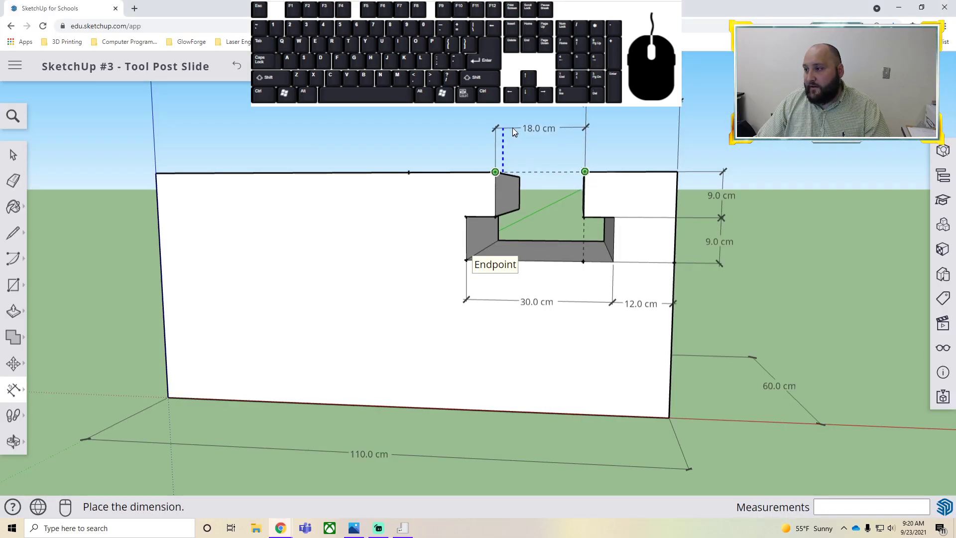
pyautogui.click(511, 107)
pyautogui.moveTo(511, 107); pyautogui.dragTo(523, 198, button='middle')
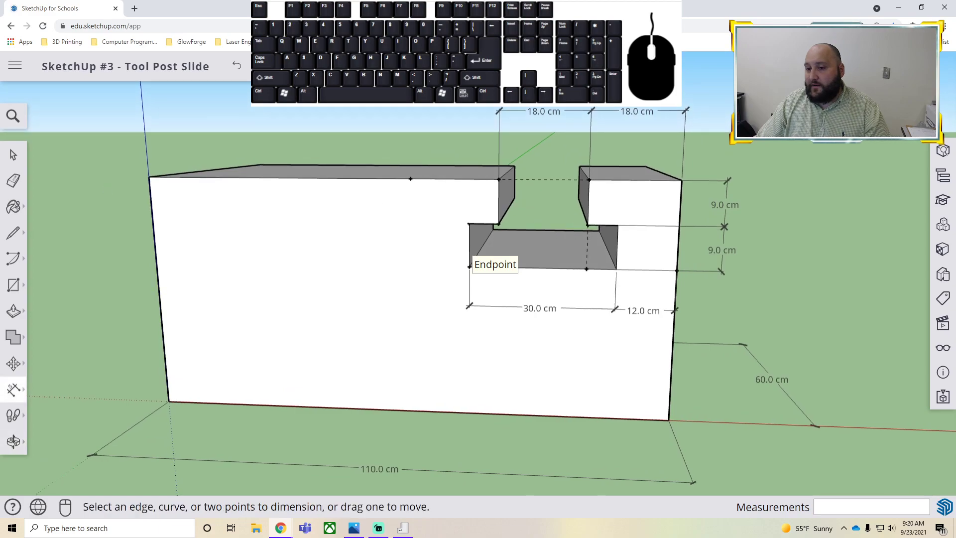
# Step: Delete the leftover dashed guides across the T-slot's opening and inside the slot
pyautogui.click(14, 155)
pyautogui.click(540, 180)
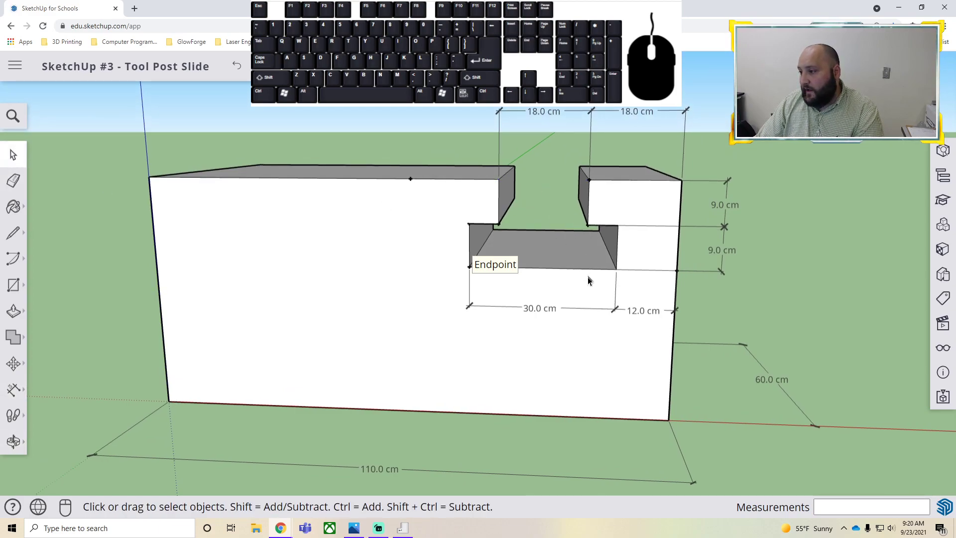
pyautogui.moveTo(572, 188); pyautogui.dragTo(634, 239, button='middle')
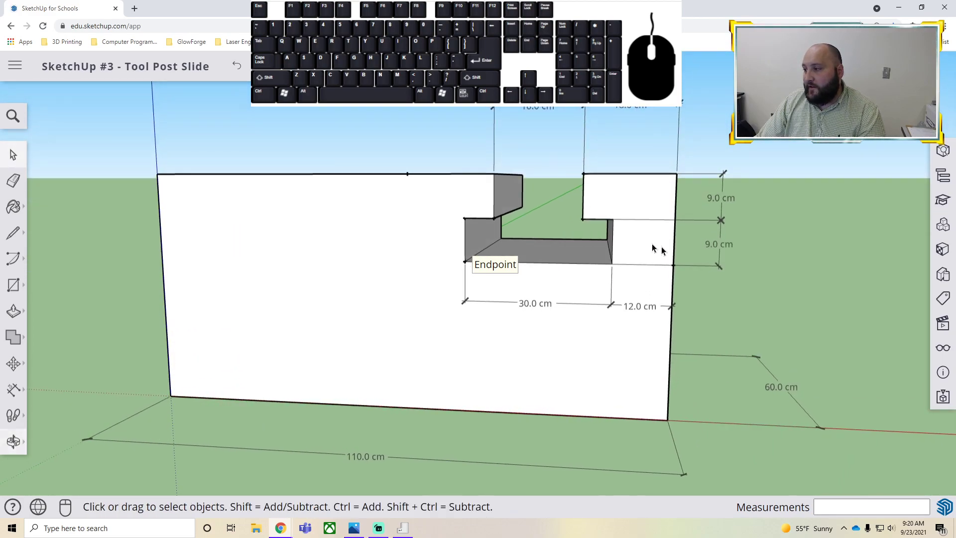
pyautogui.moveTo(572, 278); pyautogui.dragTo(605, 254, button='middle')
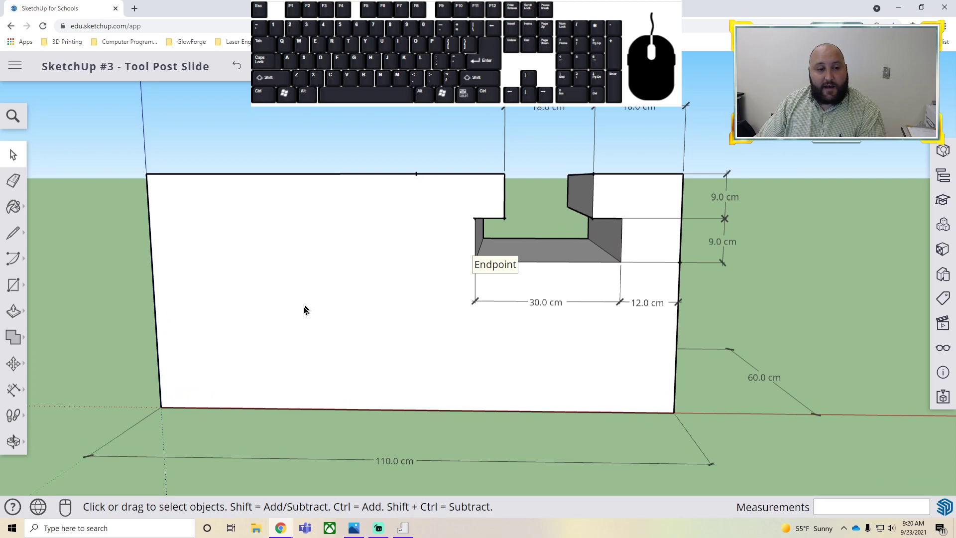
# Step: Check the reference drawing and mark a guide point 25 cm up the front face's vertical edge from the origin corner
pyautogui.hotkey('alt', 'Tab')
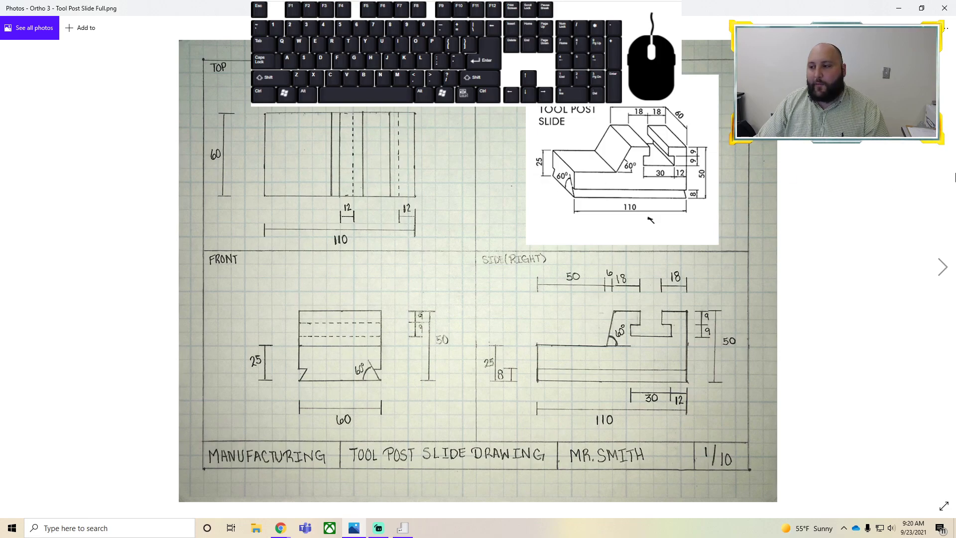
pyautogui.hotkey('alt', 'Tab')
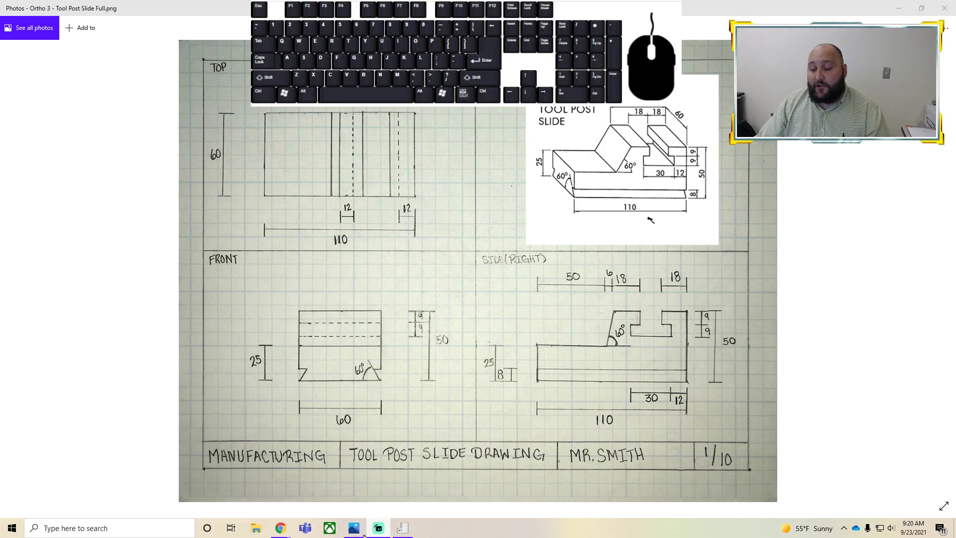
pyautogui.hotkey('alt', 'Tab')
pyautogui.press('Tab')
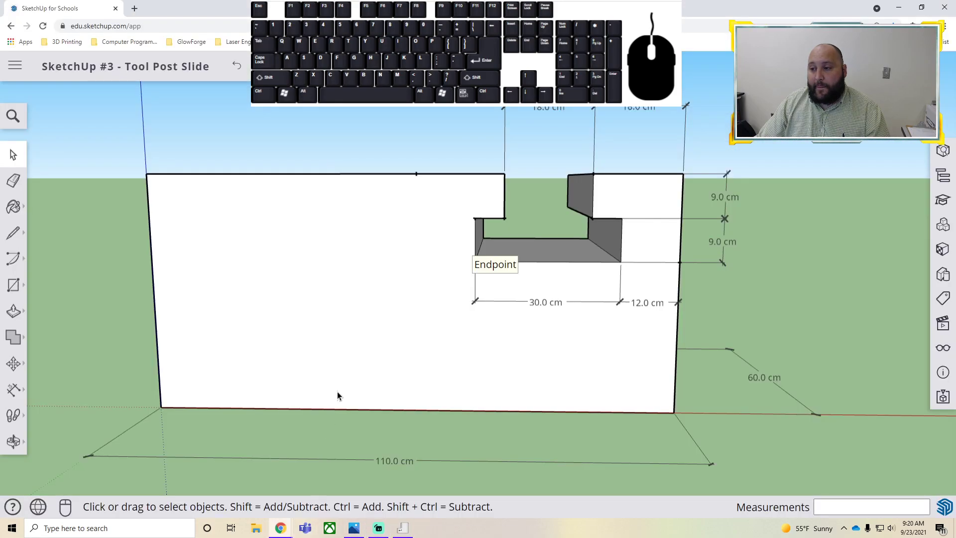
pyautogui.click(13, 363)
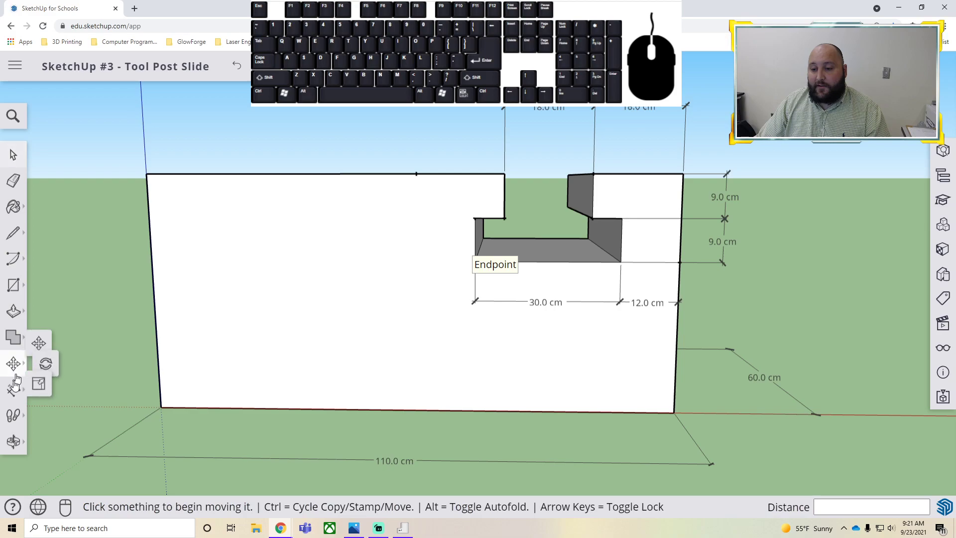
pyautogui.click(14, 390)
pyautogui.click(51, 315)
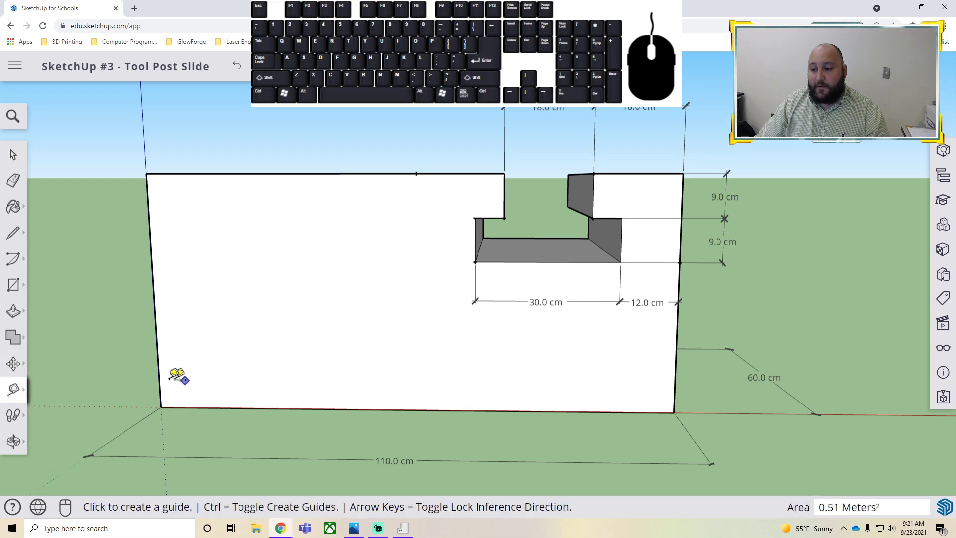
pyautogui.click(160, 407)
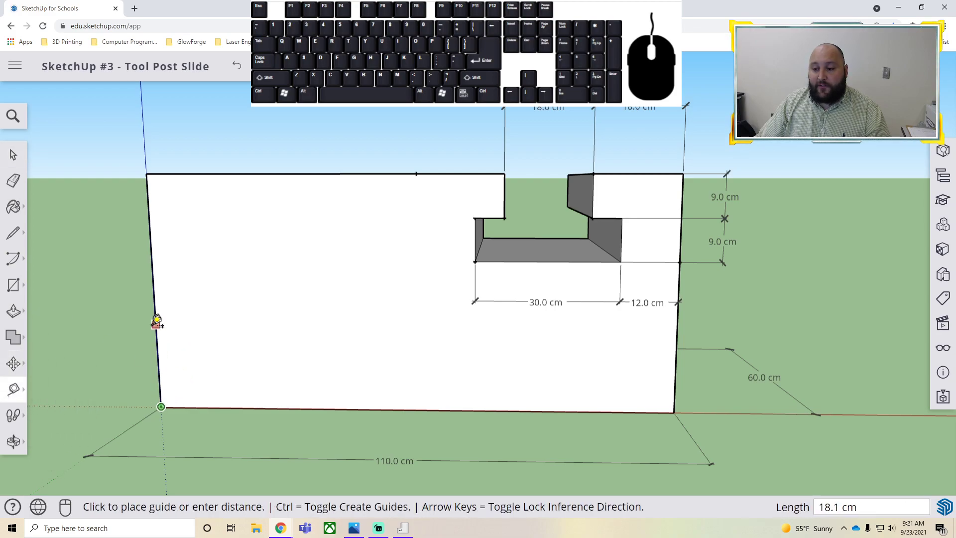
pyautogui.write('25')
pyautogui.press('Return')
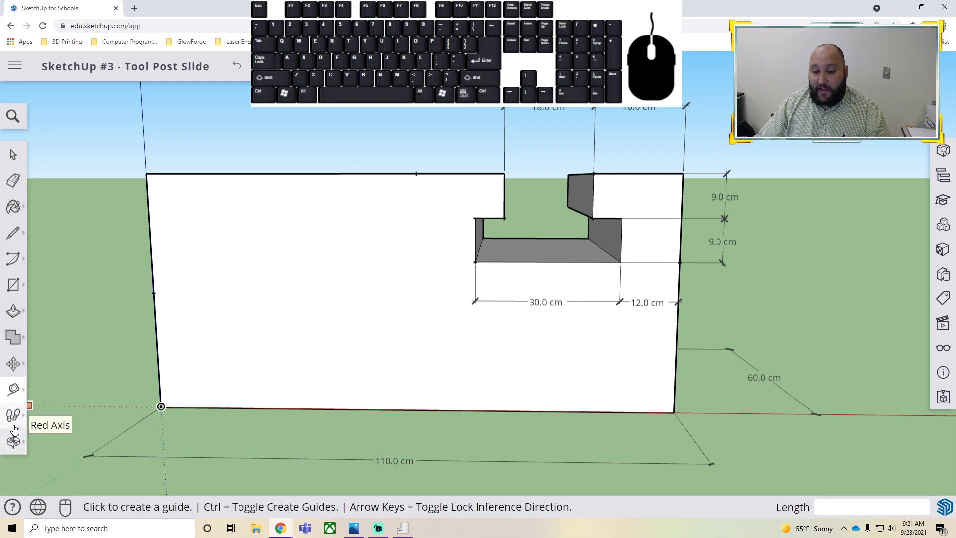
# Step: Dimension the height from the origin corner to the 25 cm guide point, placing it outside the block
pyautogui.click(20, 392)
pyautogui.click(80, 344)
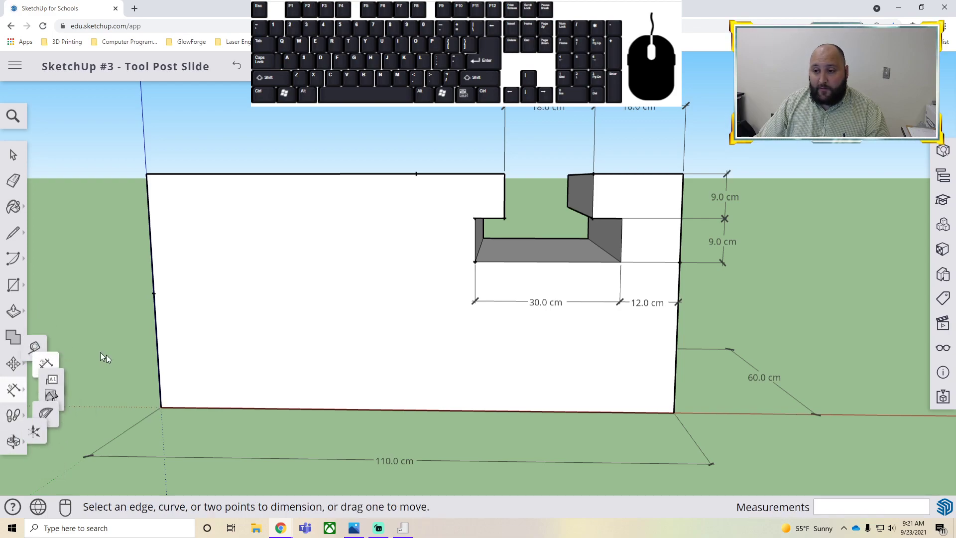
pyautogui.click(160, 406)
pyautogui.click(154, 293)
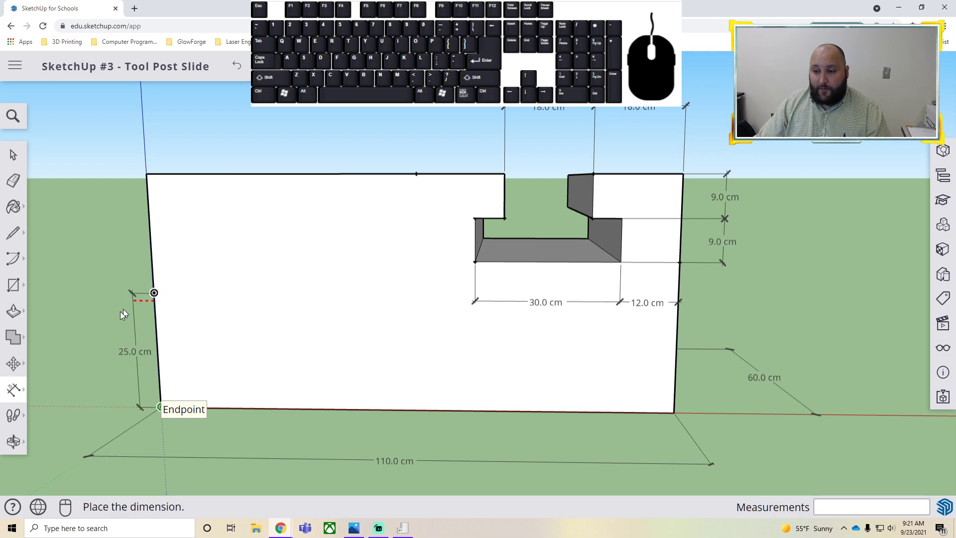
pyautogui.click(100, 323)
pyautogui.moveTo(136, 431); pyautogui.dragTo(152, 399, button='middle')
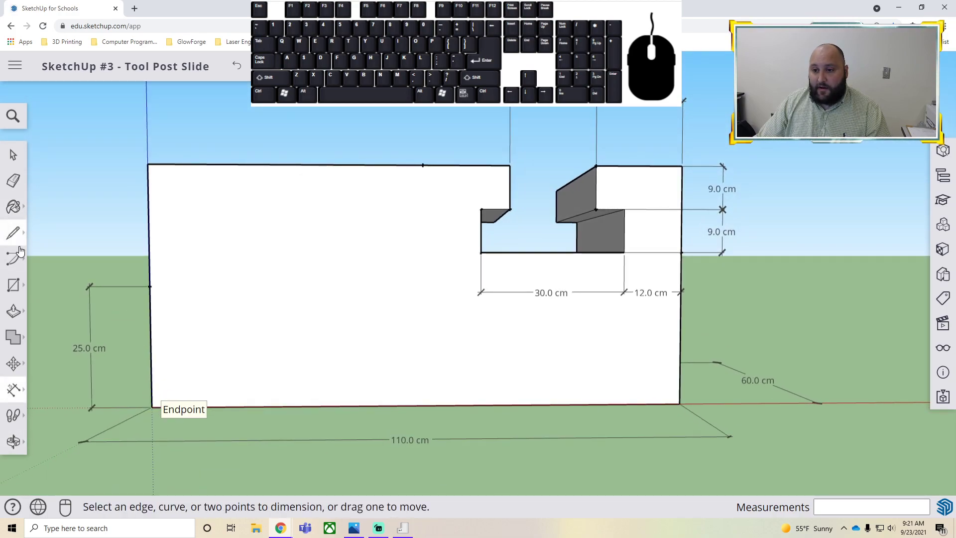
# Step: Place a horizontal Tape Measure guide across the front face from the 25 cm guide point to the opposite vertical edge
pyautogui.click(15, 391)
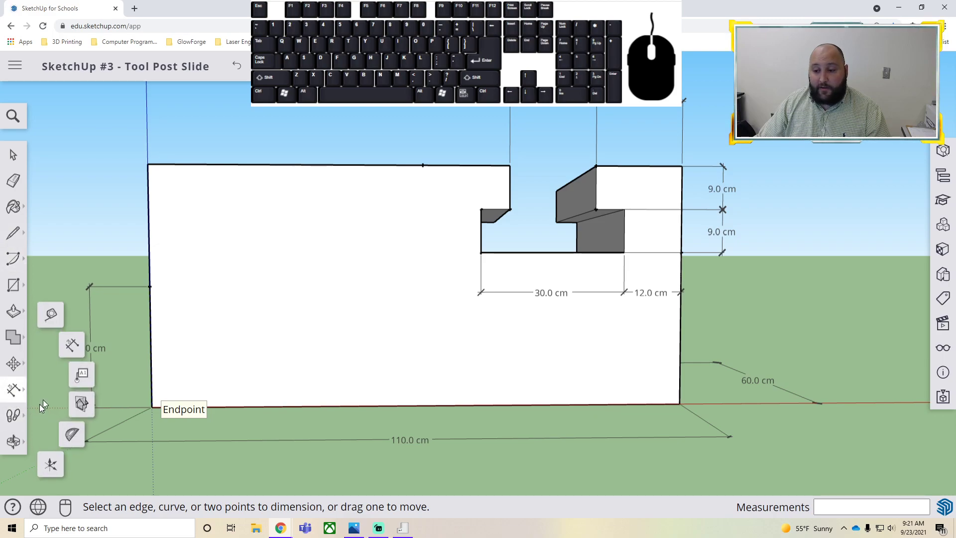
pyautogui.click(53, 314)
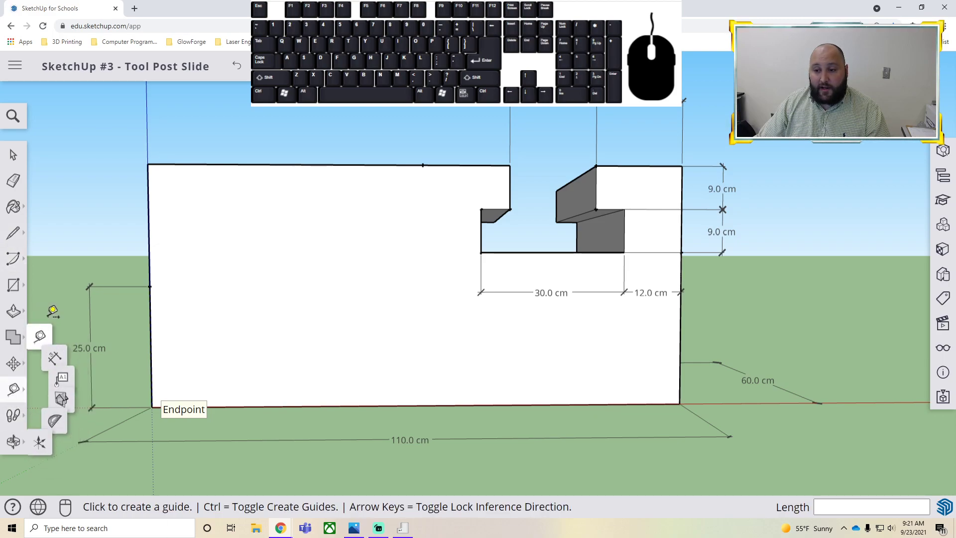
pyautogui.click(150, 285)
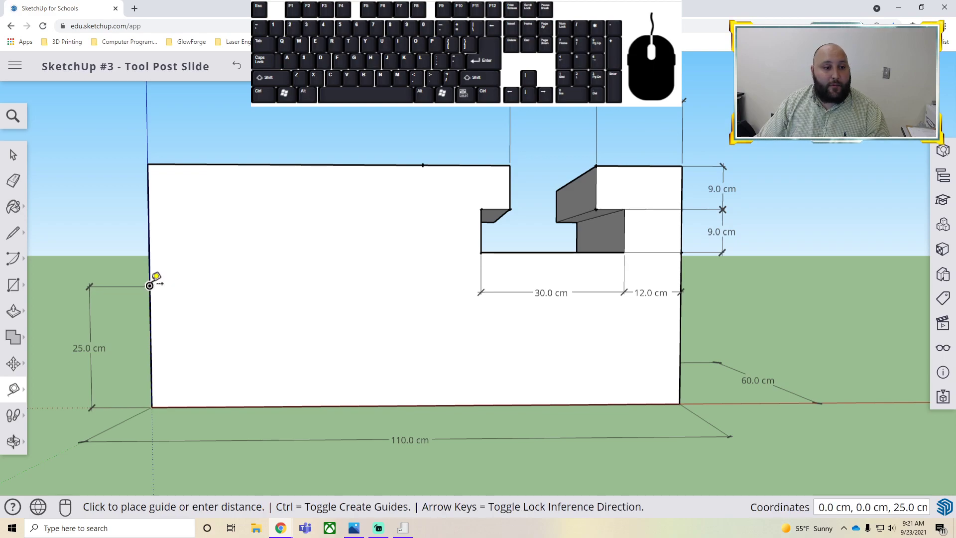
pyautogui.click(681, 285)
pyautogui.moveTo(451, 302); pyautogui.dragTo(246, 366, button='middle')
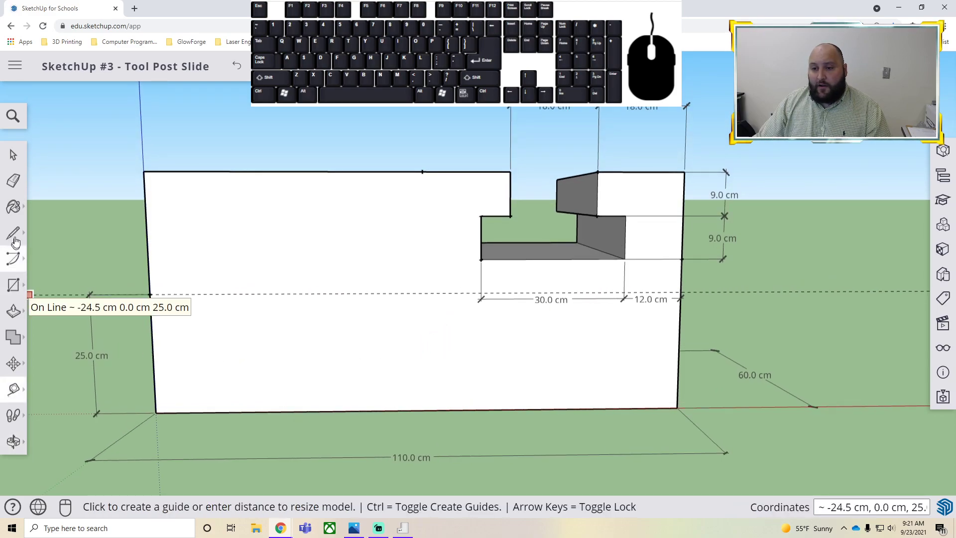
# Step: Try a freehand line along the 25 cm guide with a slanted line up to the top-edge guide point, and remove both lines
pyautogui.click(14, 243)
pyautogui.click(150, 294)
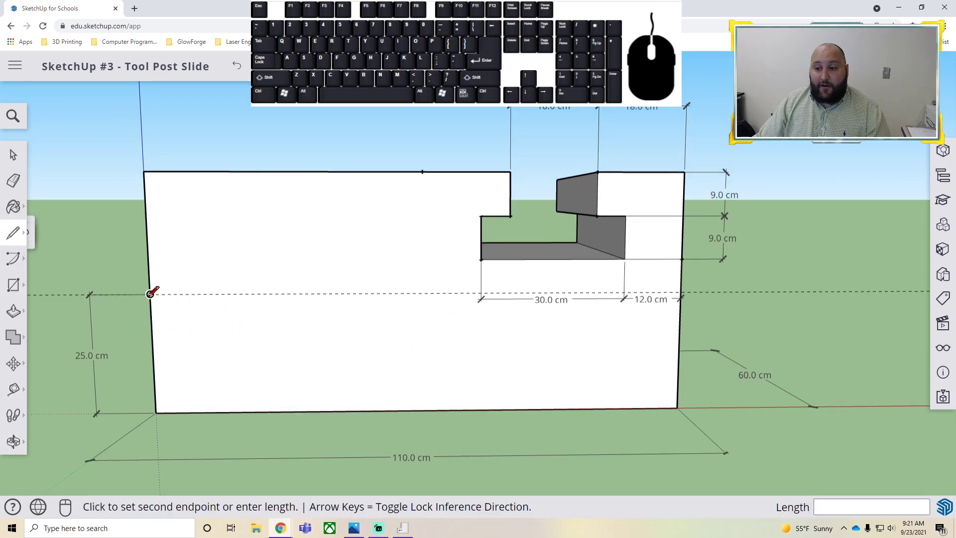
pyautogui.click(358, 294)
pyautogui.click(422, 172)
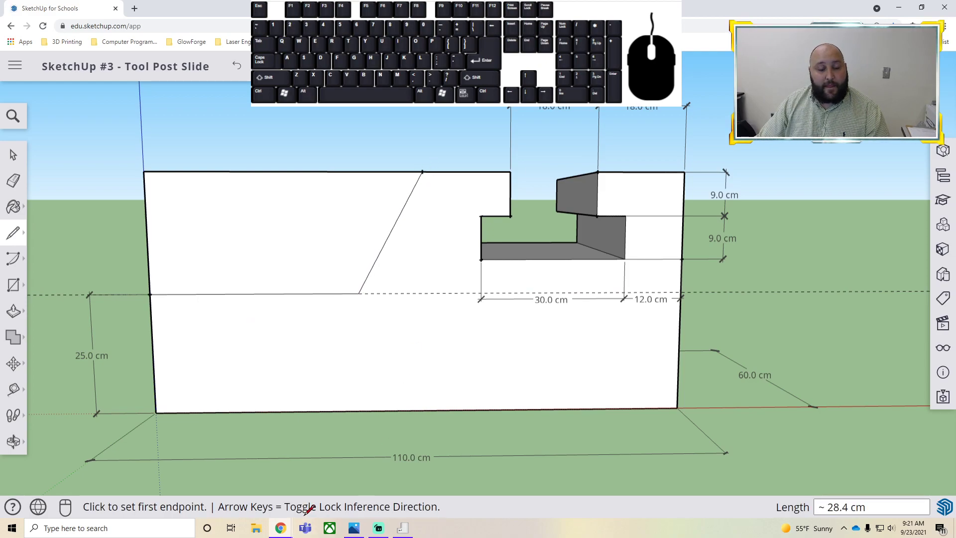
pyautogui.press('ctrl')
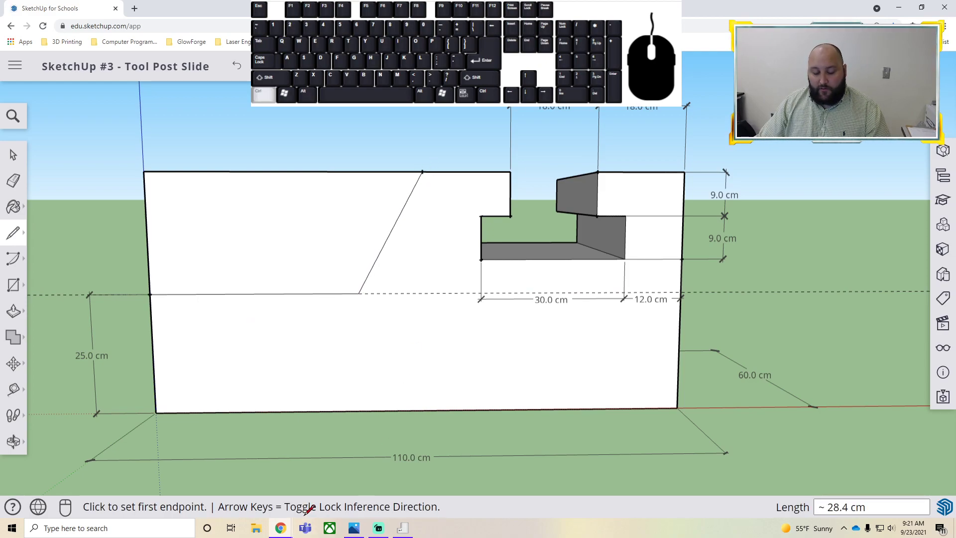
pyautogui.hotkey('ctrl', 'z')
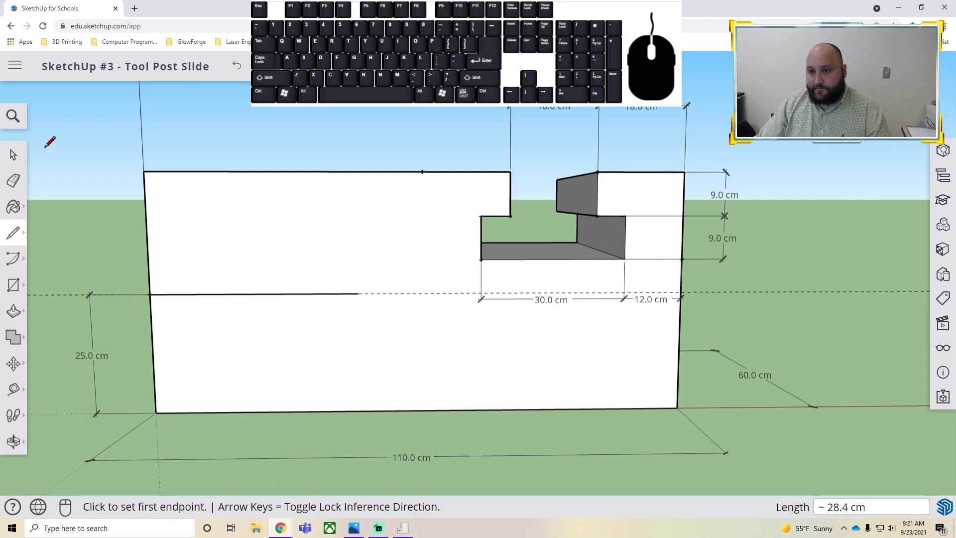
pyautogui.click(13, 155)
pyautogui.click(324, 294)
pyautogui.press('Delete')
# Step: Check the reference drawing and dimension the top edge from the T-slot opening to the guide point, in line with the adjacent dimensions
pyautogui.hotkey('alt', 'Tab')
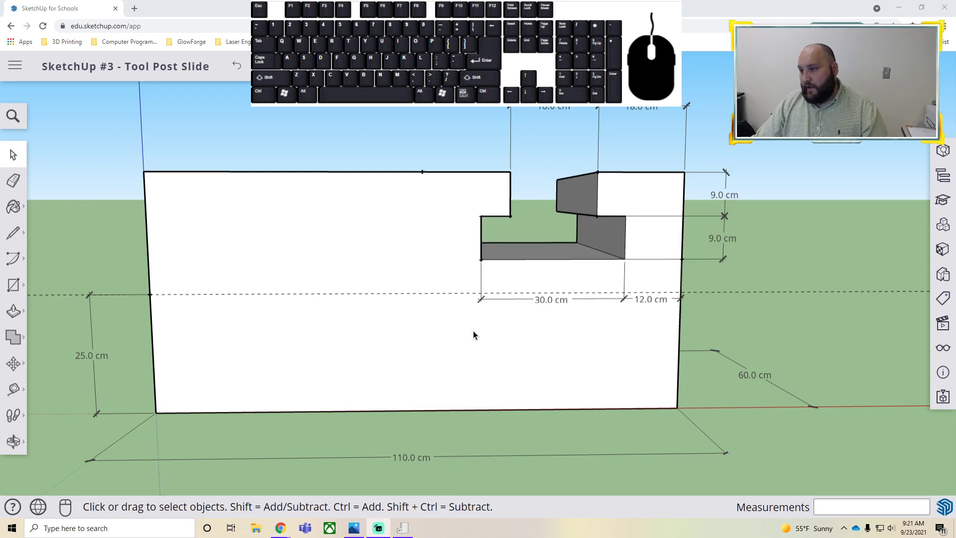
pyautogui.click(353, 528)
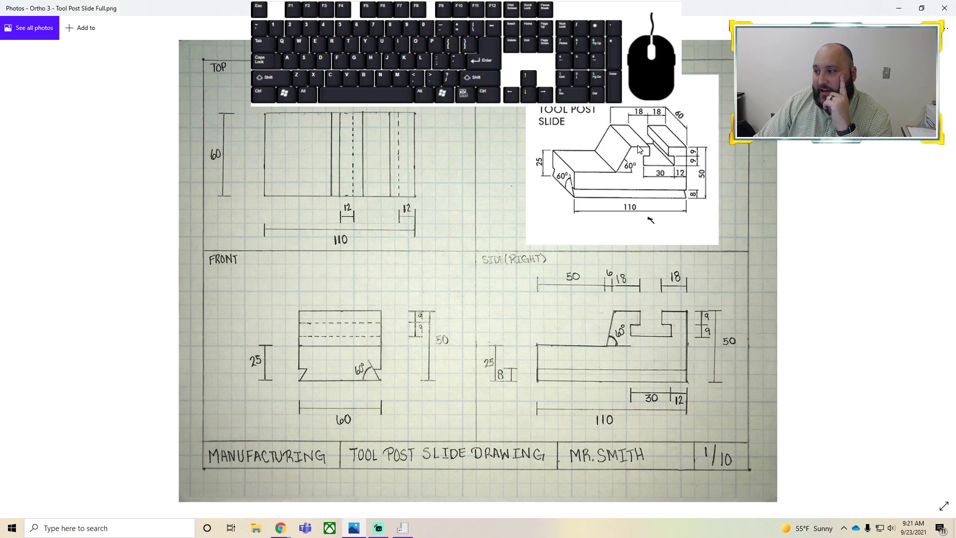
pyautogui.press('super')
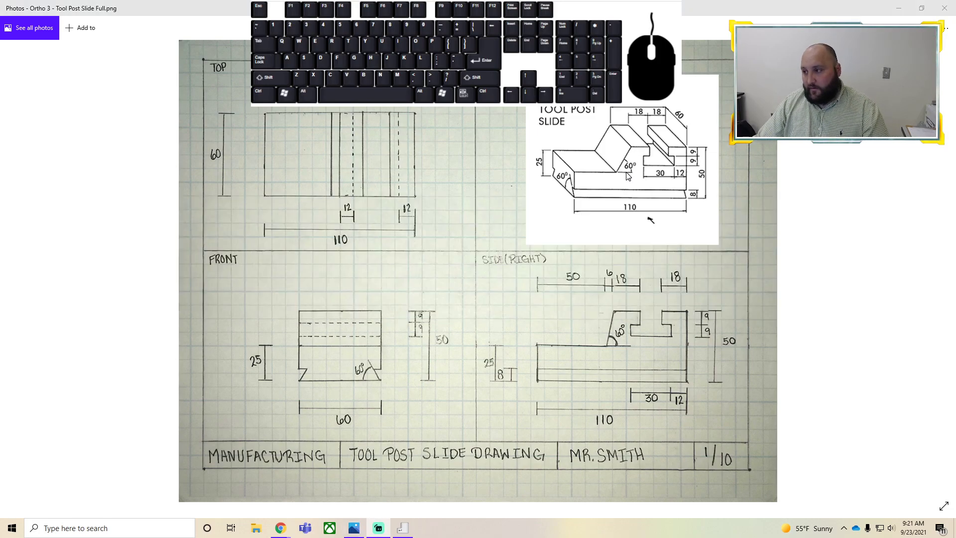
pyautogui.hotkey('alt', 'Tab')
pyautogui.hotkey('alt', 'Tab')
pyautogui.press('Tab')
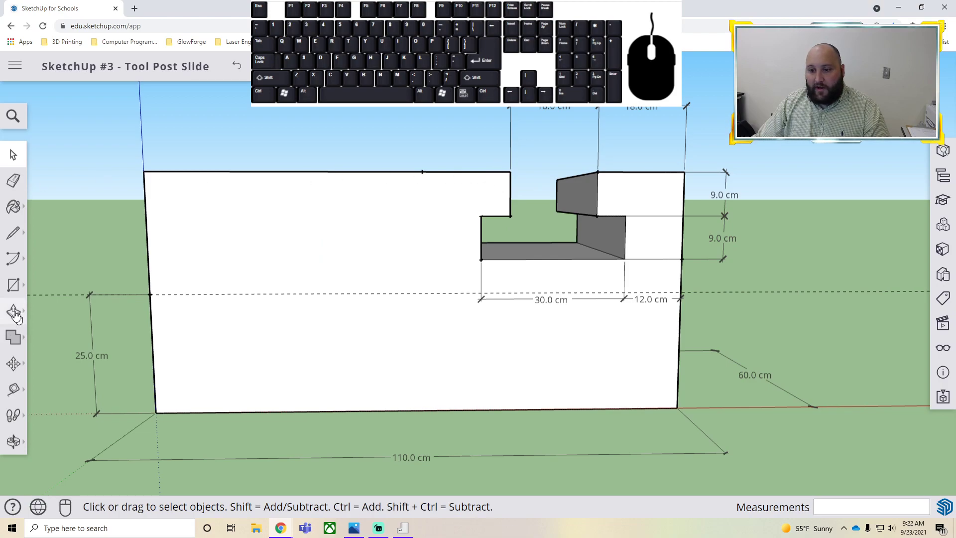
pyautogui.click(14, 389)
pyautogui.click(71, 344)
pyautogui.click(510, 172)
pyautogui.click(422, 172)
pyautogui.click(463, 108)
pyautogui.moveTo(427, 291); pyautogui.dragTo(304, 354, button='middle')
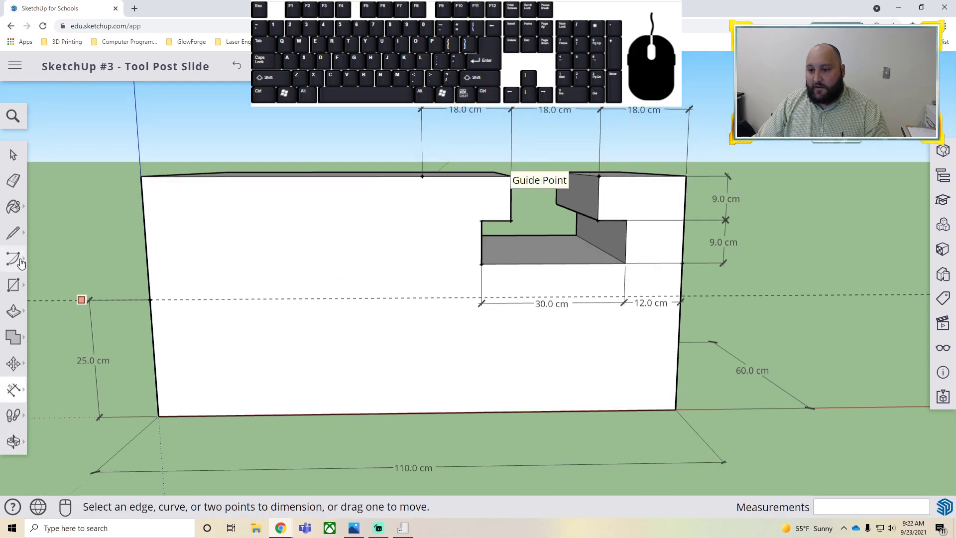
pyautogui.press('l')
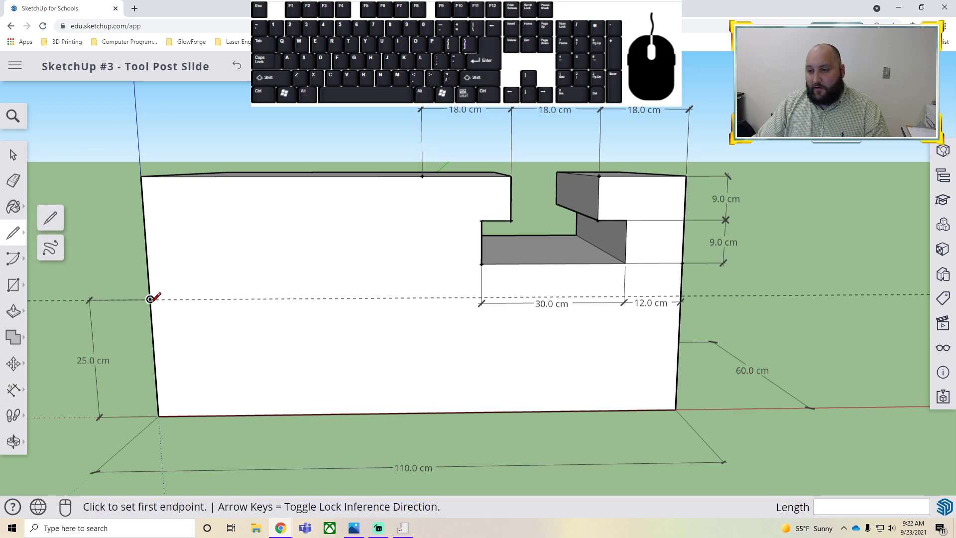
pyautogui.click(150, 299)
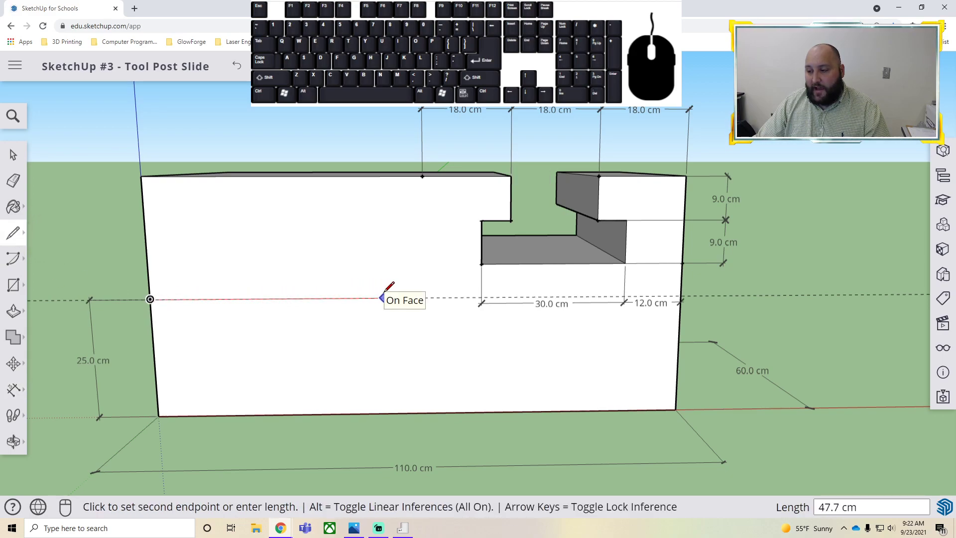
pyautogui.press('Escape')
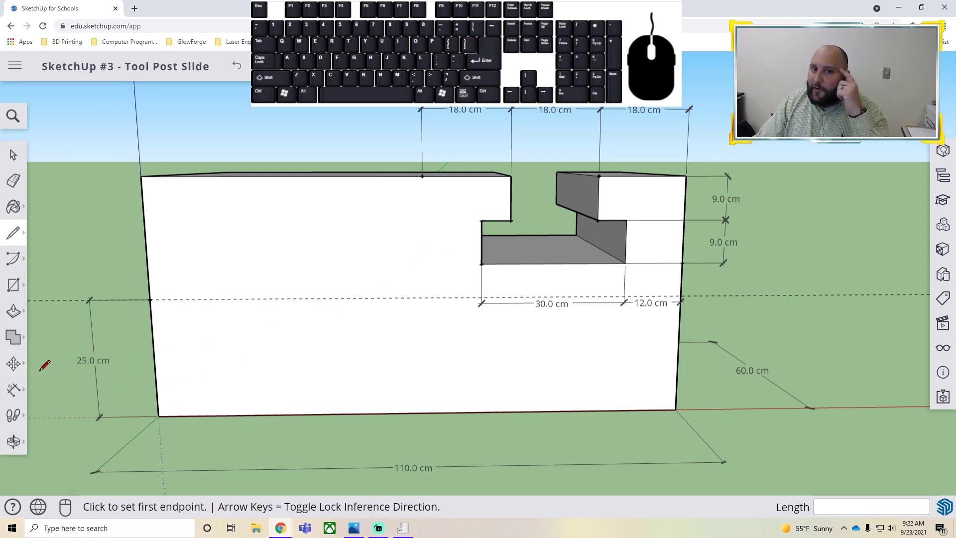
pyautogui.click(14, 363)
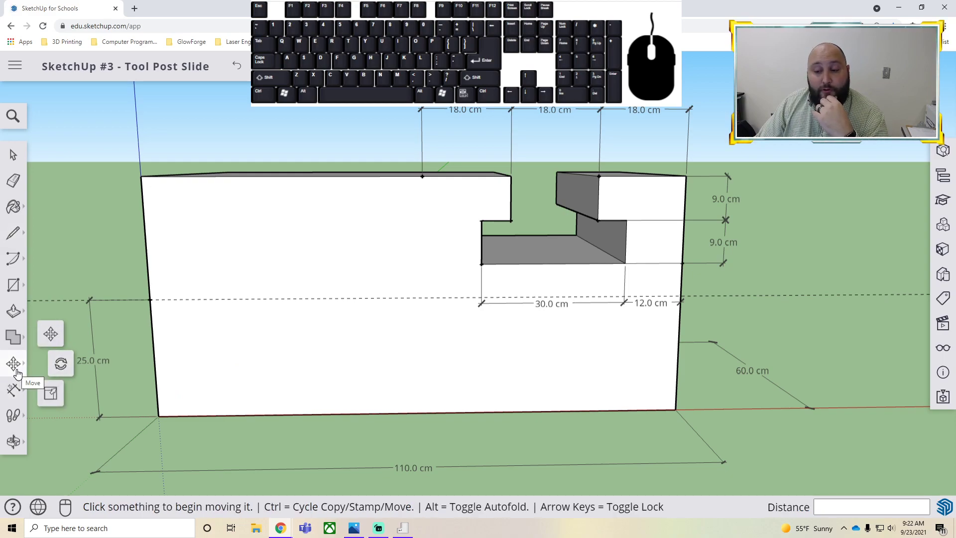
pyautogui.click(13, 393)
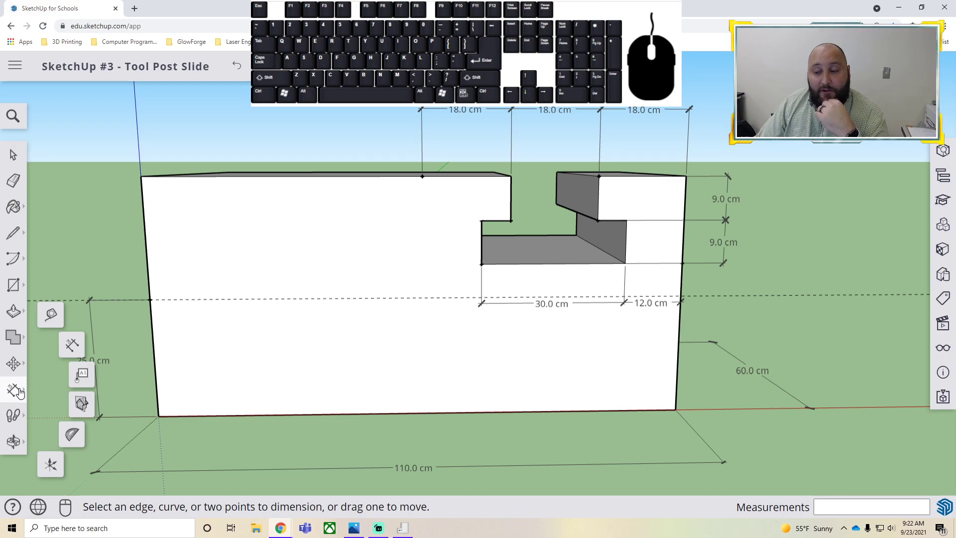
pyautogui.click(71, 438)
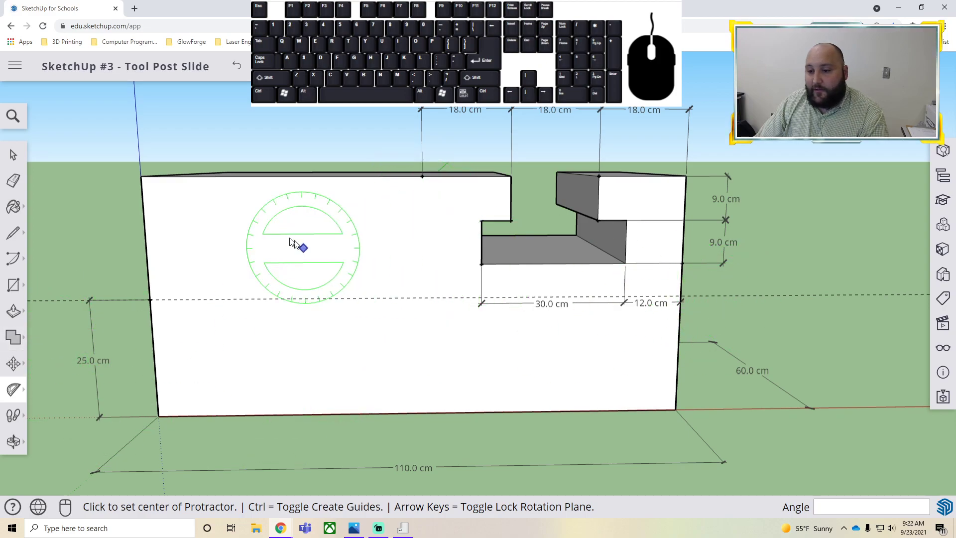
# Step: Try a right triangle on the front face from the top-edge guide point down to the 25 cm guide, along it and back
pyautogui.click(13, 233)
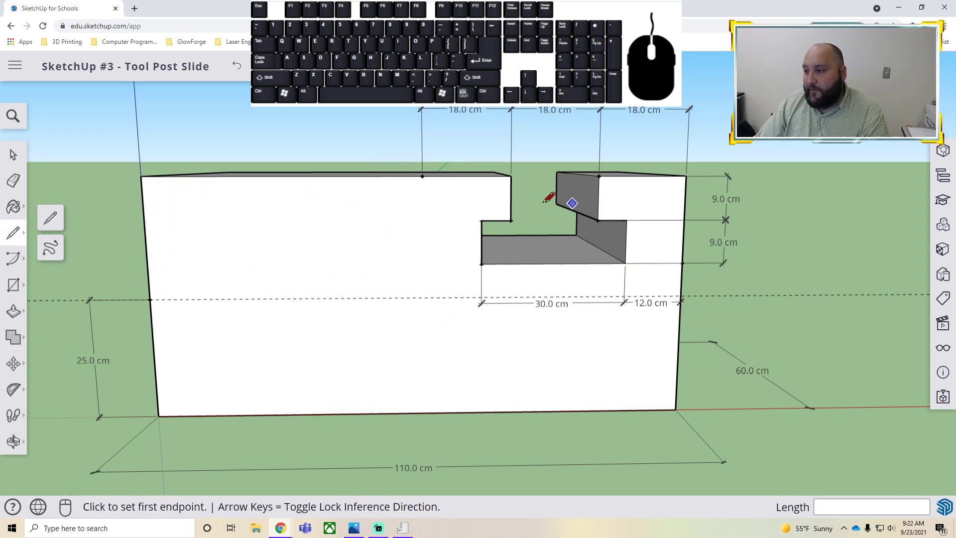
pyautogui.click(422, 175)
pyautogui.click(423, 297)
pyautogui.click(324, 298)
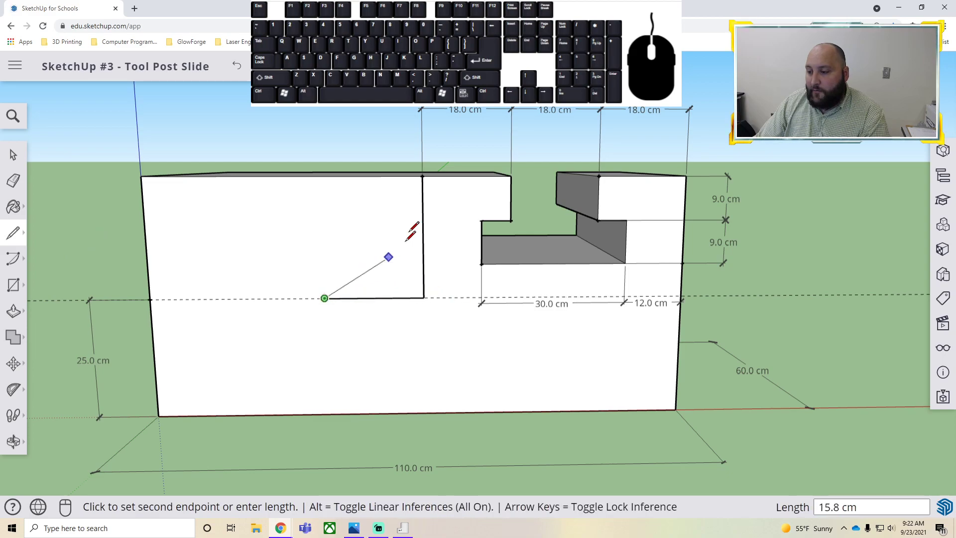
pyautogui.click(422, 176)
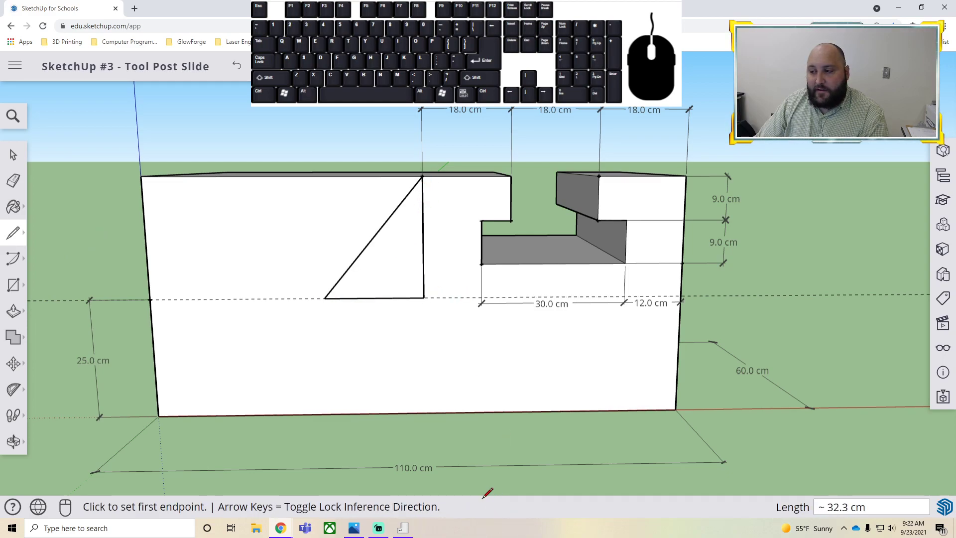
# Step: Mark the triangle's right angle with a small corner square about 2.9 cm high, and undo the whole triangle
pyautogui.click(424, 284)
pyautogui.click(404, 284)
pyautogui.click(405, 297)
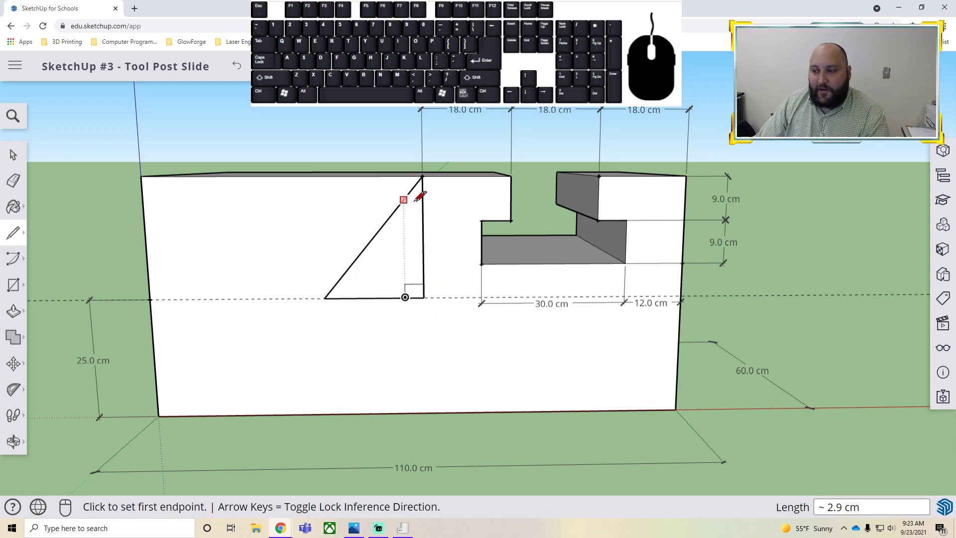
pyautogui.hotkey('ctrl', 'z')
pyautogui.hotkey('ctrl', 'z')
pyautogui.hotkey('ctrl', 'z')
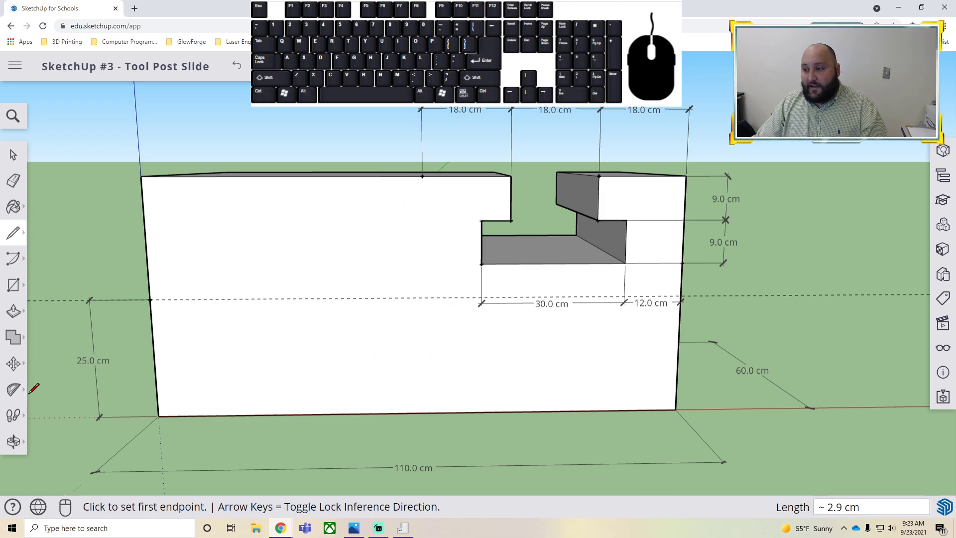
# Step: Dismiss the save error and place a 60° Protractor guide sloping down the front face from the top-edge guide point, measured from the top edge
pyautogui.click(13, 389)
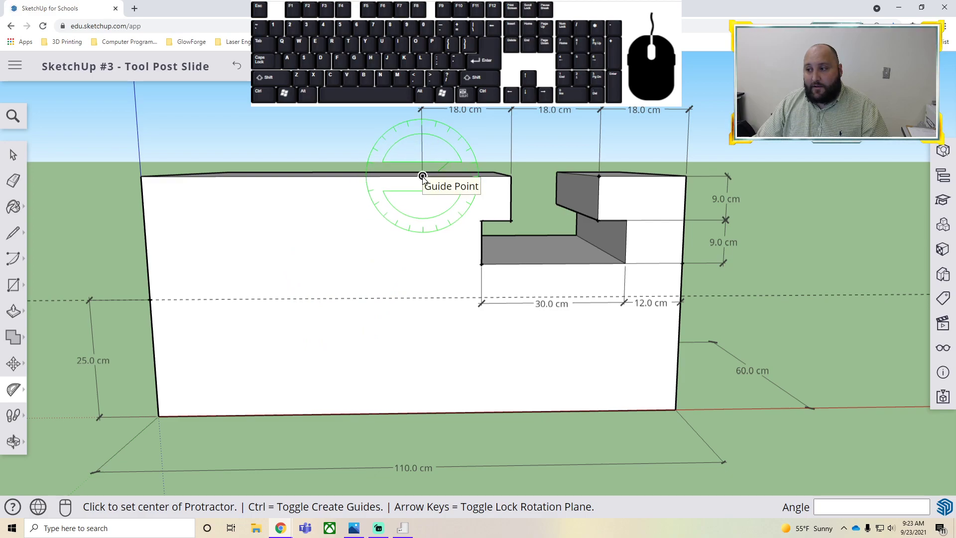
pyautogui.click(422, 176)
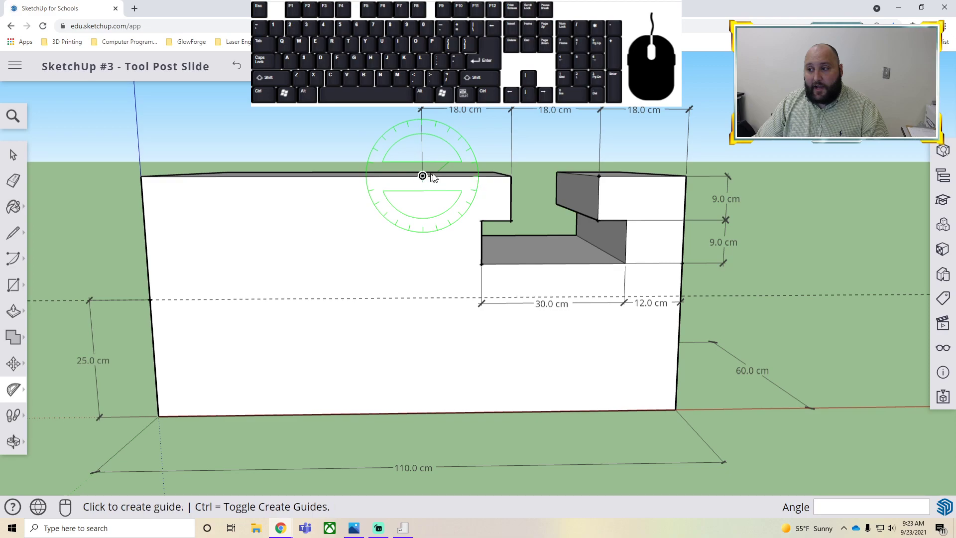
pyautogui.click(477, 173)
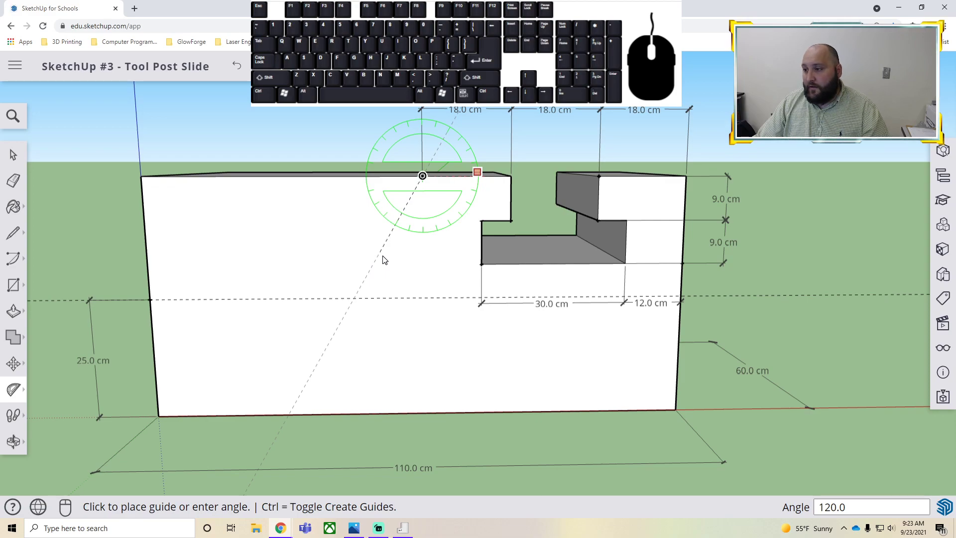
pyautogui.click(423, 259)
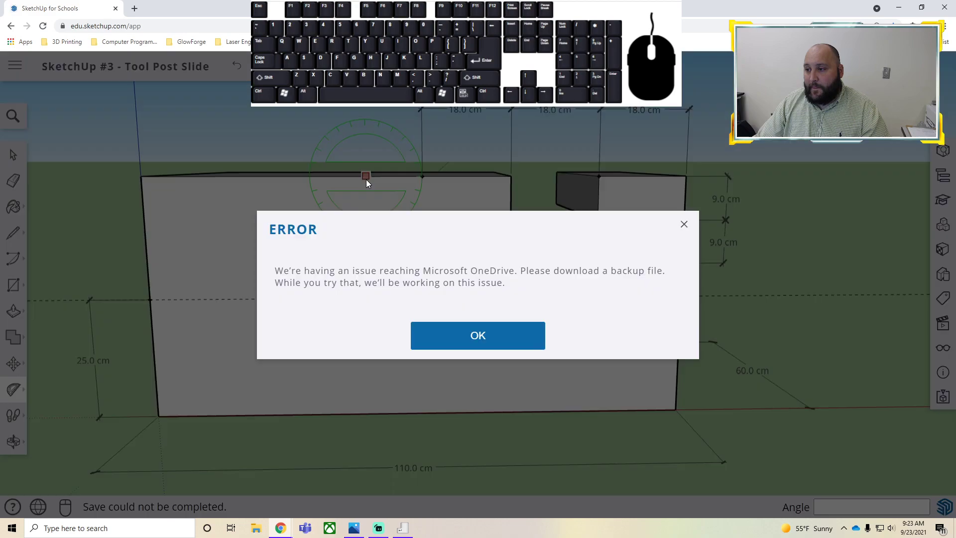
pyautogui.click(452, 335)
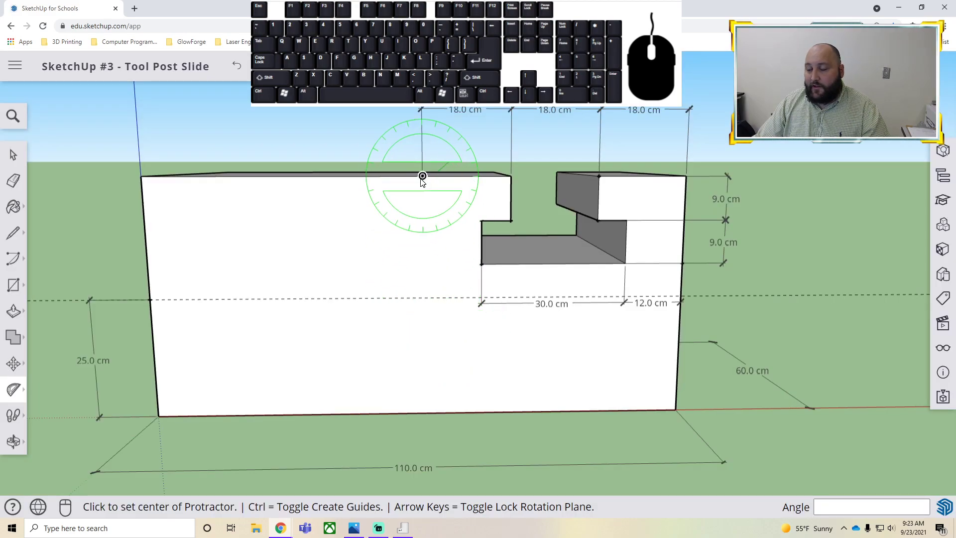
pyautogui.click(421, 179)
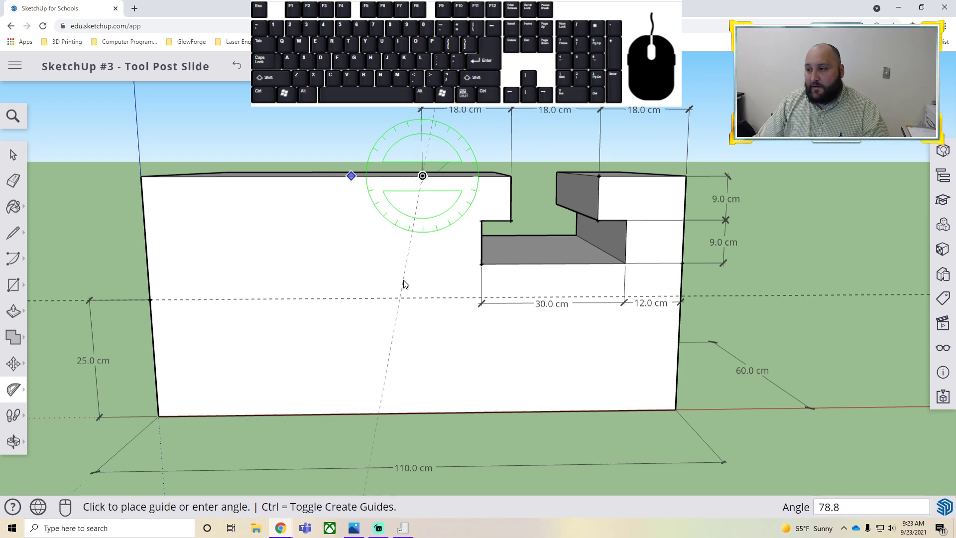
pyautogui.click(369, 270)
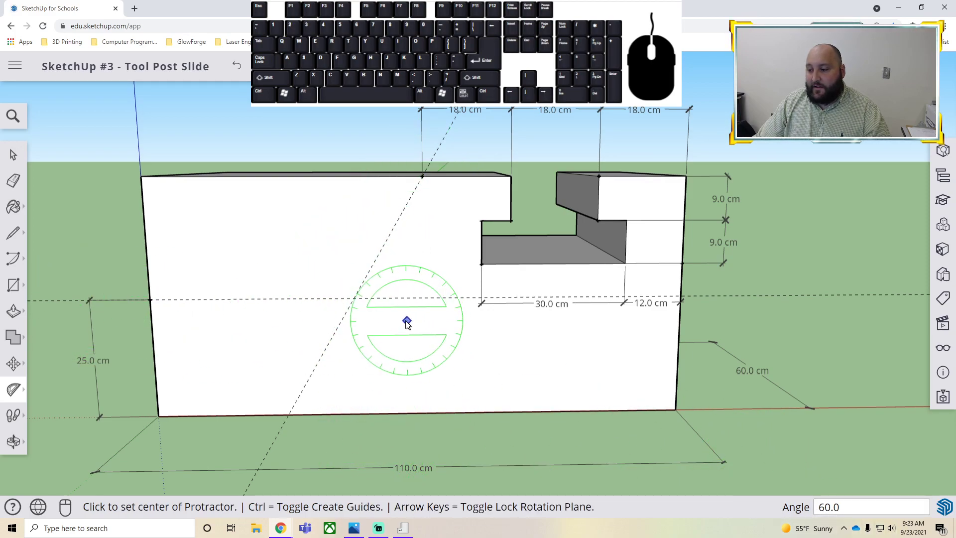
# Step: Check the angle between the 25 cm guide and the slanted guide with the Protractor centered on their intersection
pyautogui.click(409, 297)
pyautogui.click(353, 300)
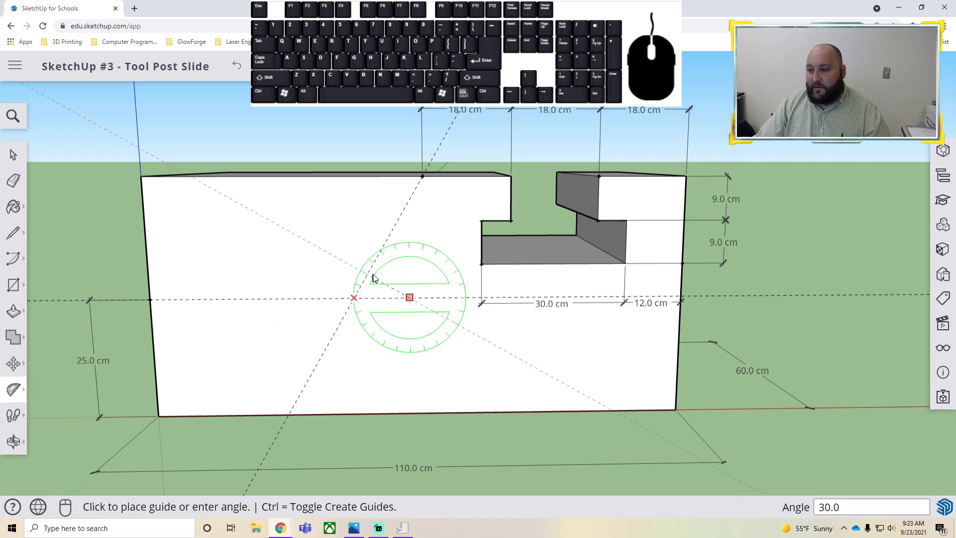
pyautogui.click(379, 255)
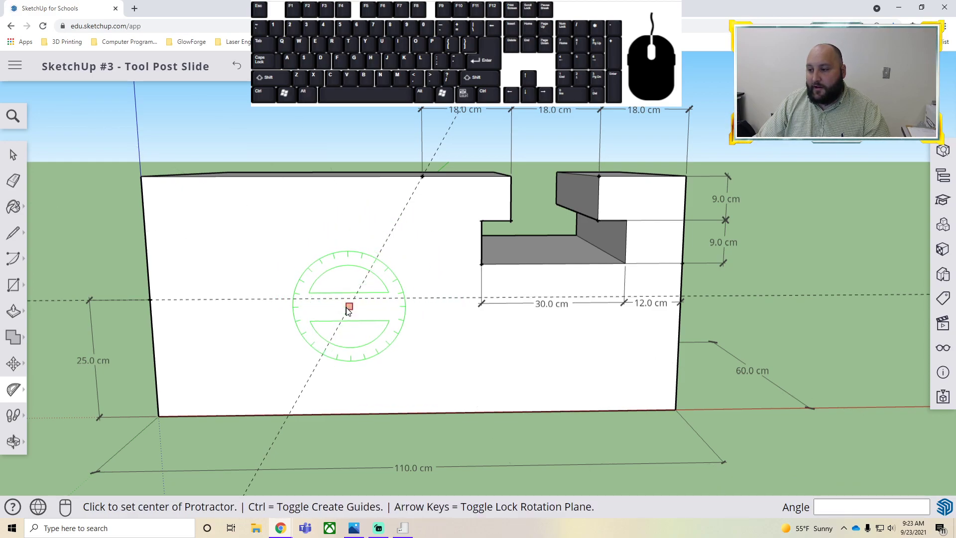
pyautogui.click(353, 299)
pyautogui.click(404, 297)
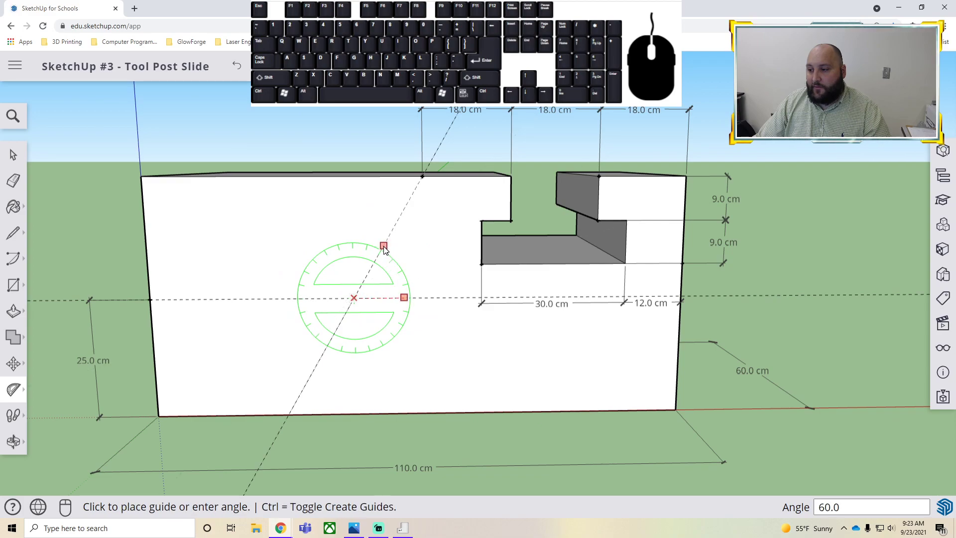
pyautogui.click(384, 249)
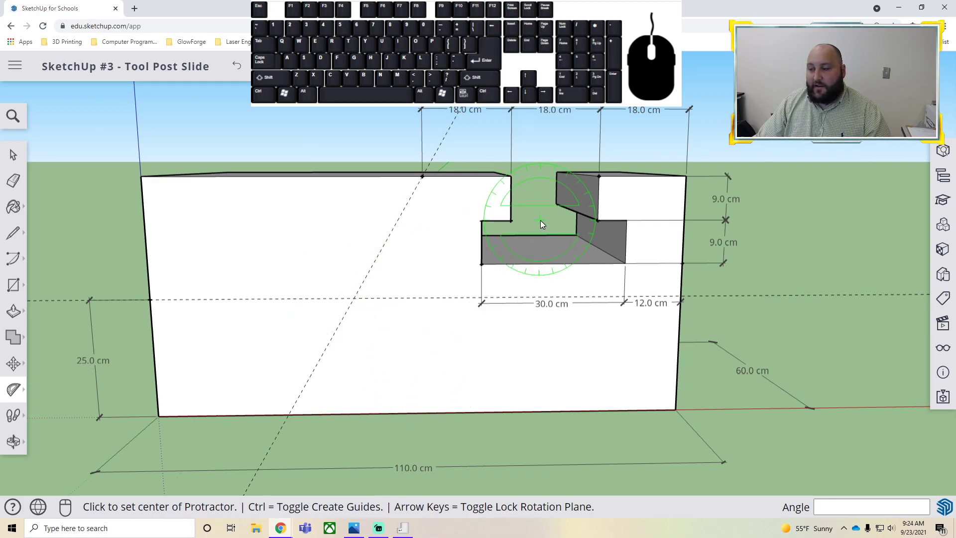
# Step: Place a 60° Protractor guide down the front face from the top-edge guide point, measured from the top edge
pyautogui.click(422, 175)
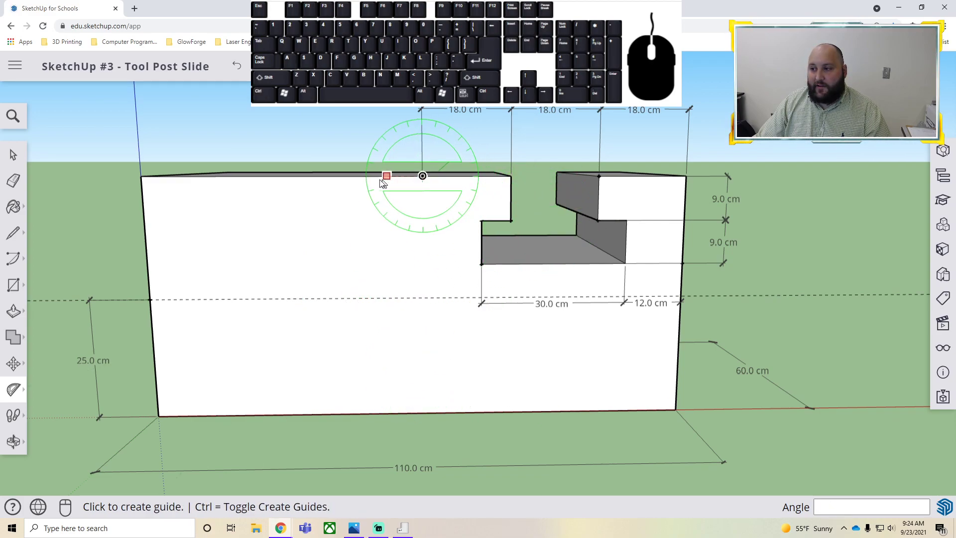
pyautogui.click(328, 175)
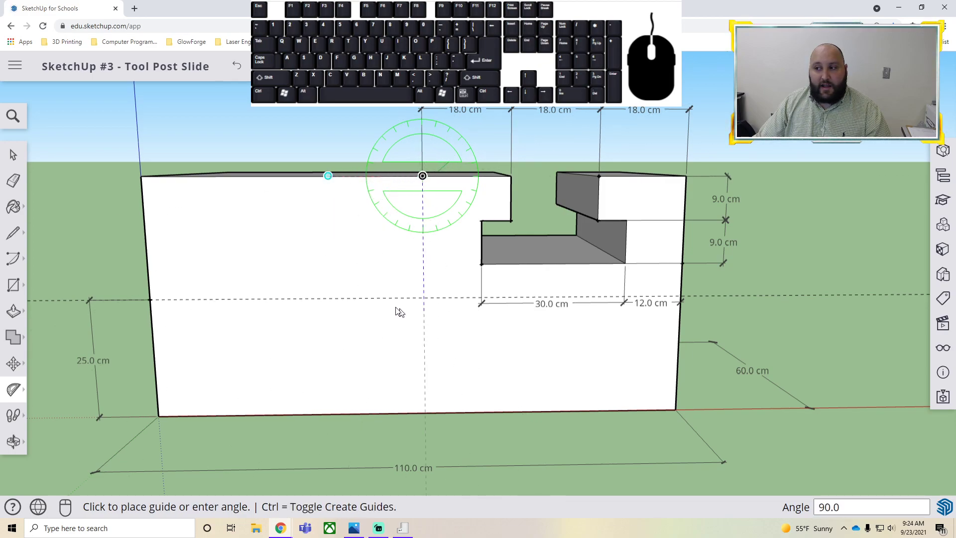
pyautogui.write('60')
pyautogui.press('Return')
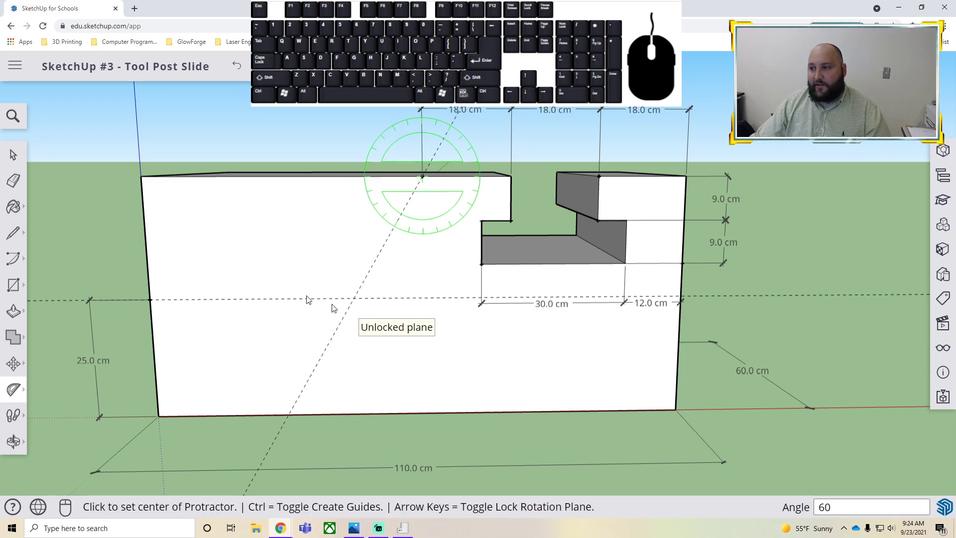
# Step: Draw lines along the 25 cm guide to the slanted guide and up it to the top-edge guide point
pyautogui.click(12, 232)
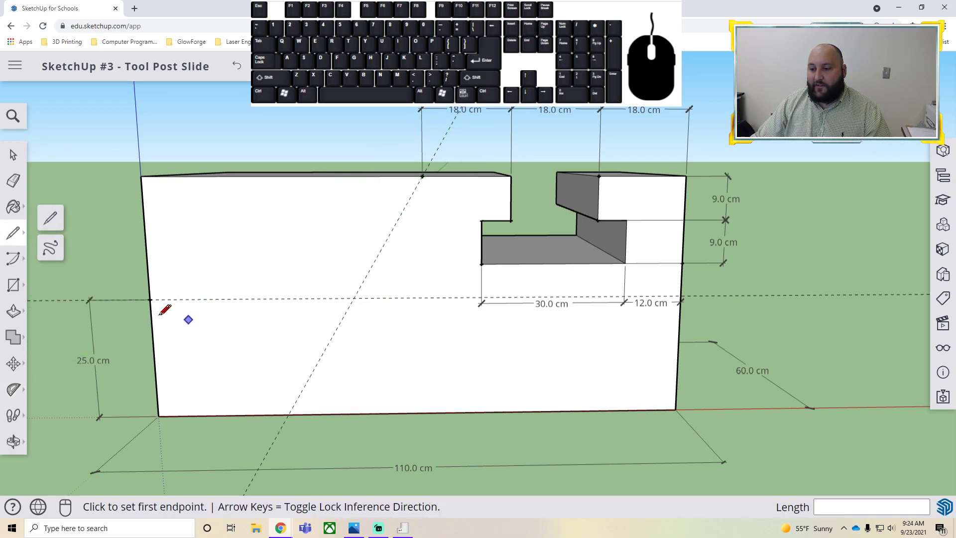
pyautogui.click(150, 299)
pyautogui.click(353, 298)
pyautogui.click(422, 176)
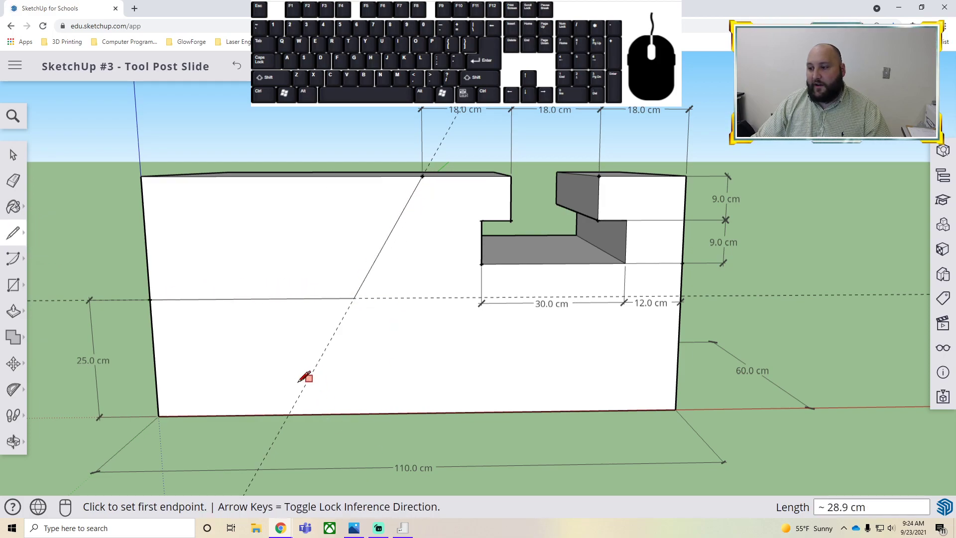
# Step: Delete the slanted guide and the 25 cm horizontal guide from the front face
pyautogui.click(13, 155)
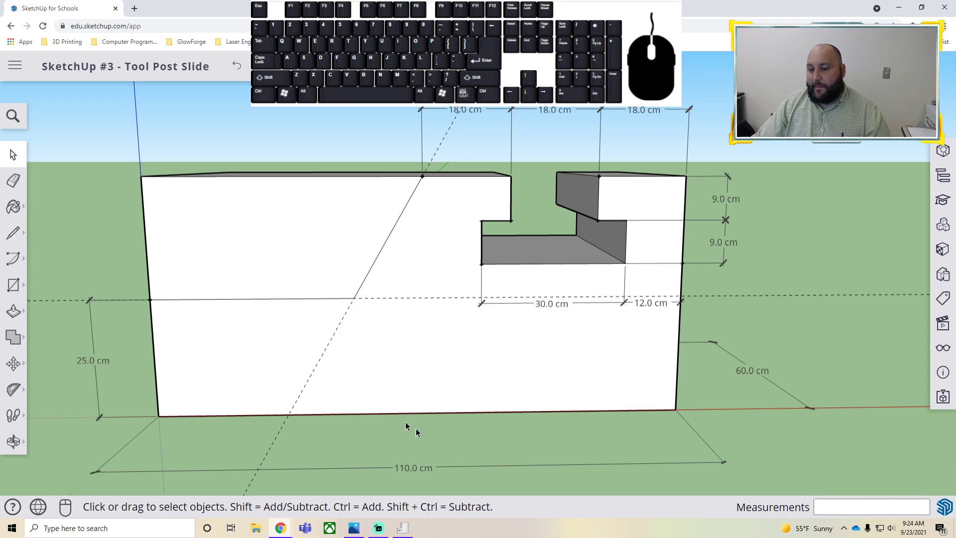
pyautogui.click(335, 333)
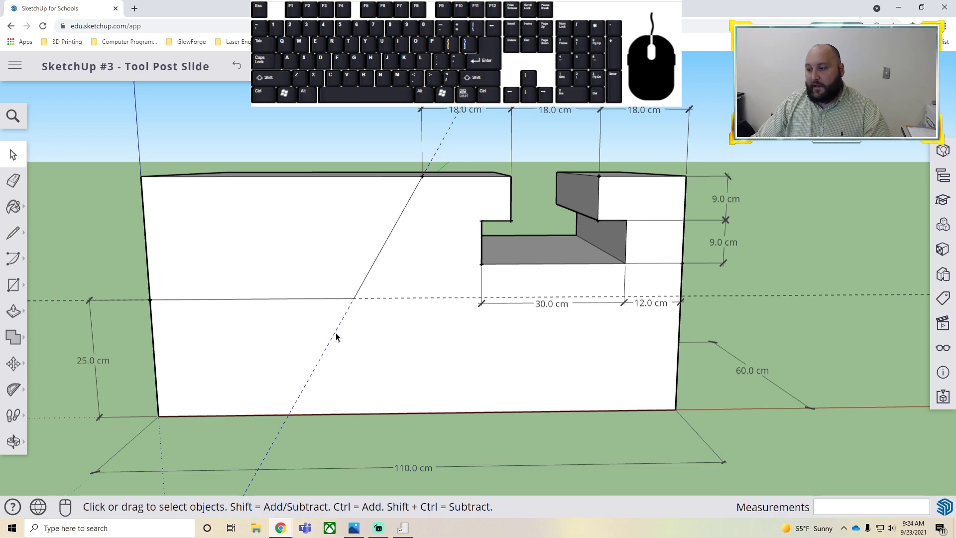
pyautogui.press('Delete')
pyautogui.click(416, 298)
pyautogui.press('Delete')
pyautogui.moveTo(369, 398)
pyautogui.mouseDown(button='middle')
pyautogui.moveTo(489, 386)
pyautogui.moveTo(450, 397)
pyautogui.moveTo(331, 390)
pyautogui.moveTo(372, 373)
pyautogui.moveTo(418, 382)
pyautogui.moveTo(364, 385)
pyautogui.mouseUp(button='middle')
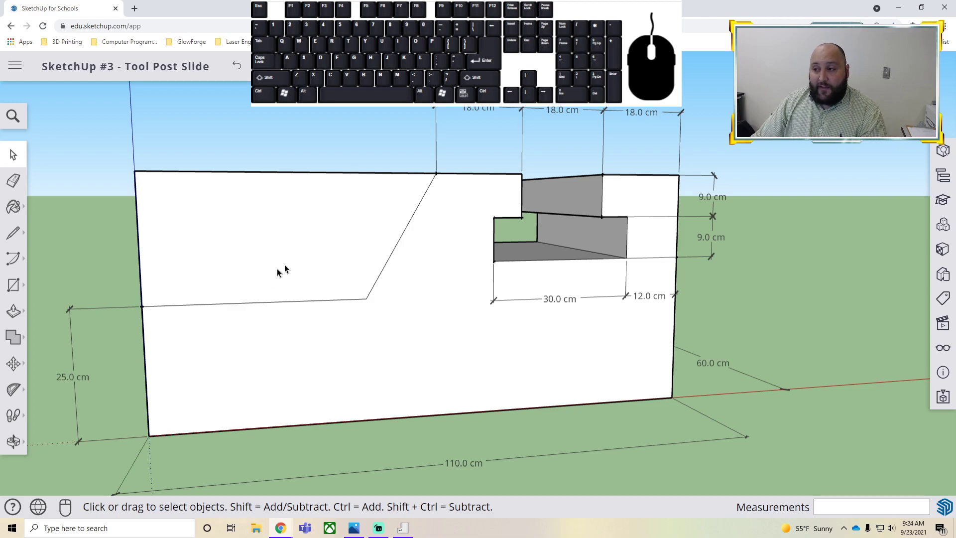
pyautogui.click(11, 388)
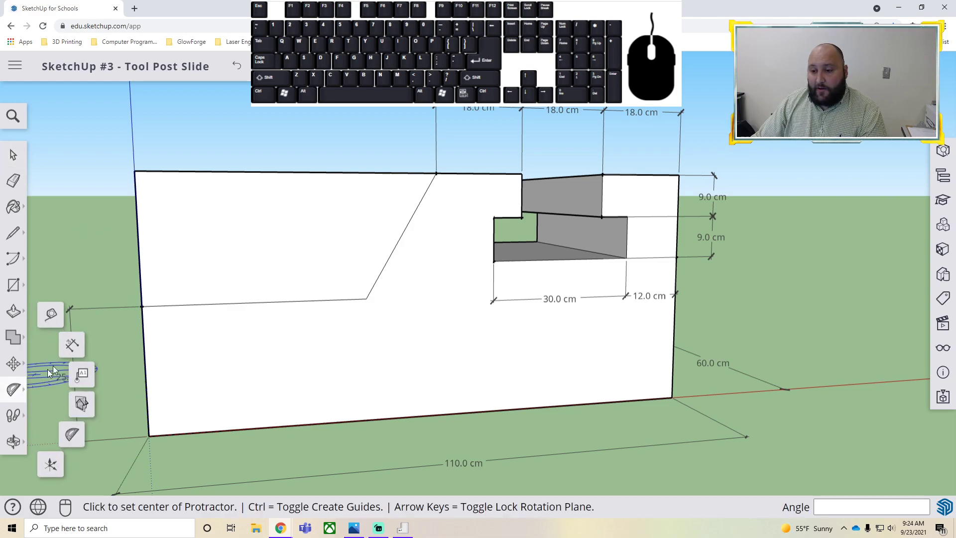
pyautogui.click(74, 349)
pyautogui.click(369, 299)
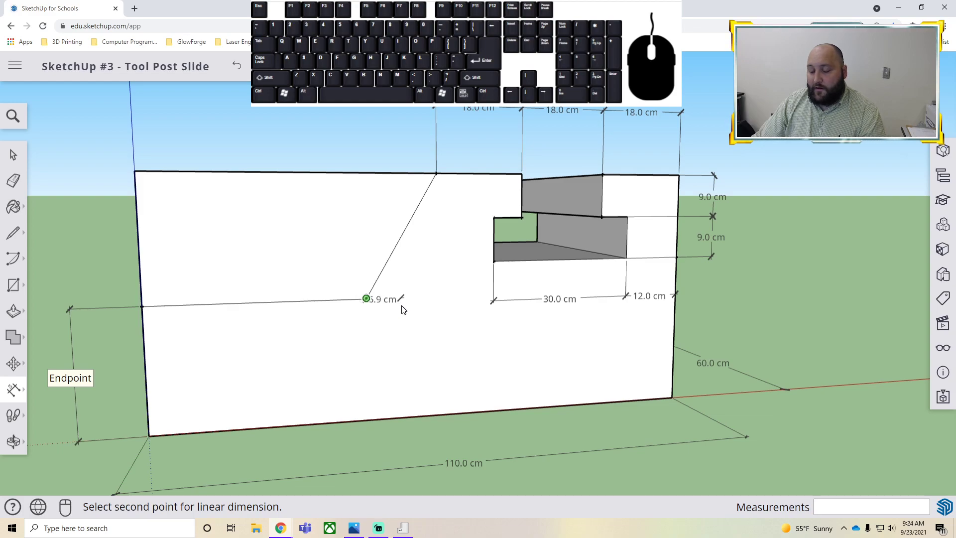
pyautogui.press('Escape')
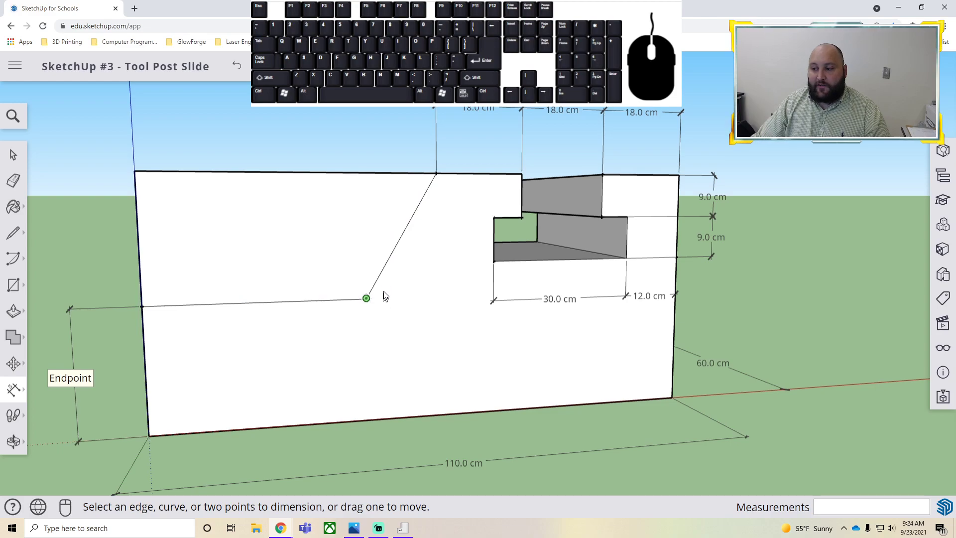
pyautogui.hotkey('alt', 'Tab')
pyautogui.hotkey('alt', 'Tab')
pyautogui.hotkey('alt', 'Tab')
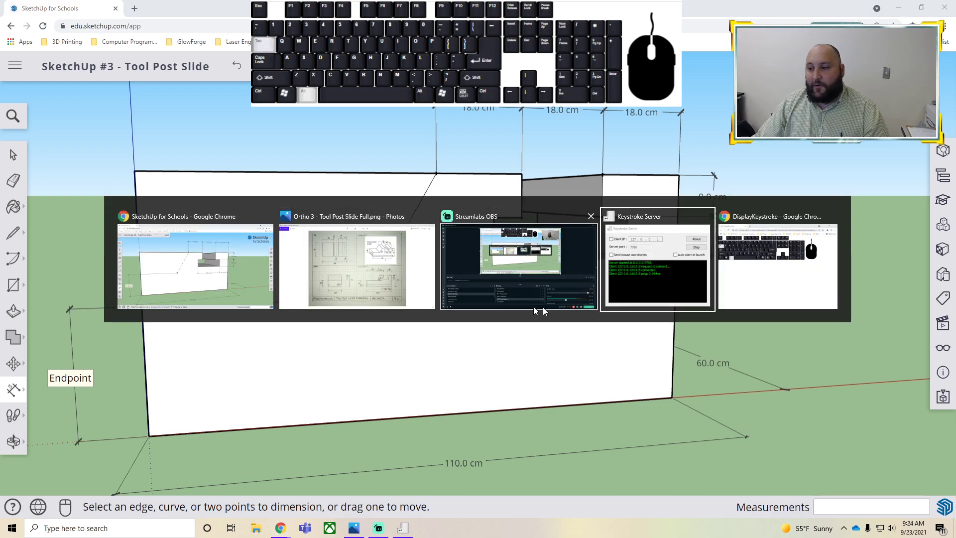
# Step: Undo the guide deletions, the step outline and the slanted guide, back to the 25 cm guide alone
pyautogui.moveTo(461, 348); pyautogui.dragTo(440, 351, button='middle')
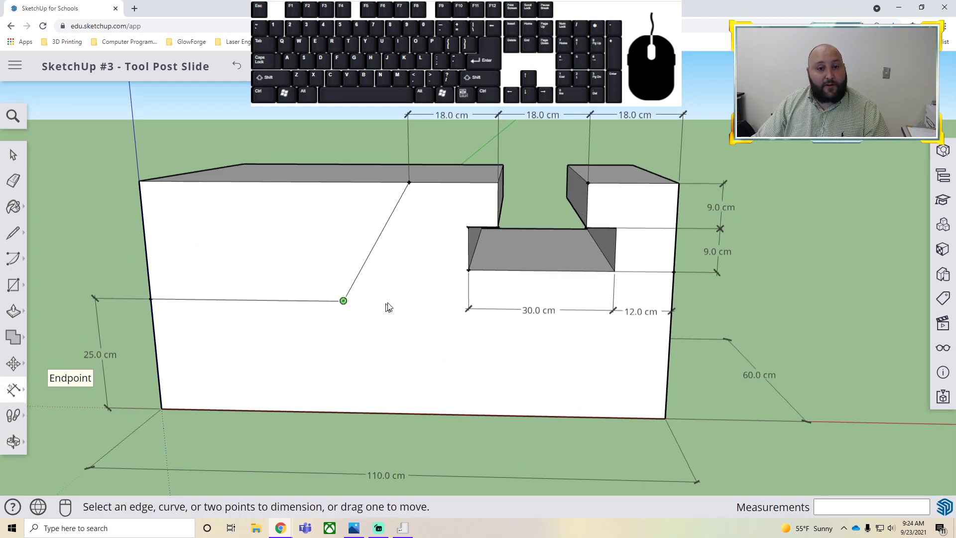
pyautogui.hotkey('ctrl', 'z')
pyautogui.hotkey('ctrl', 'z')
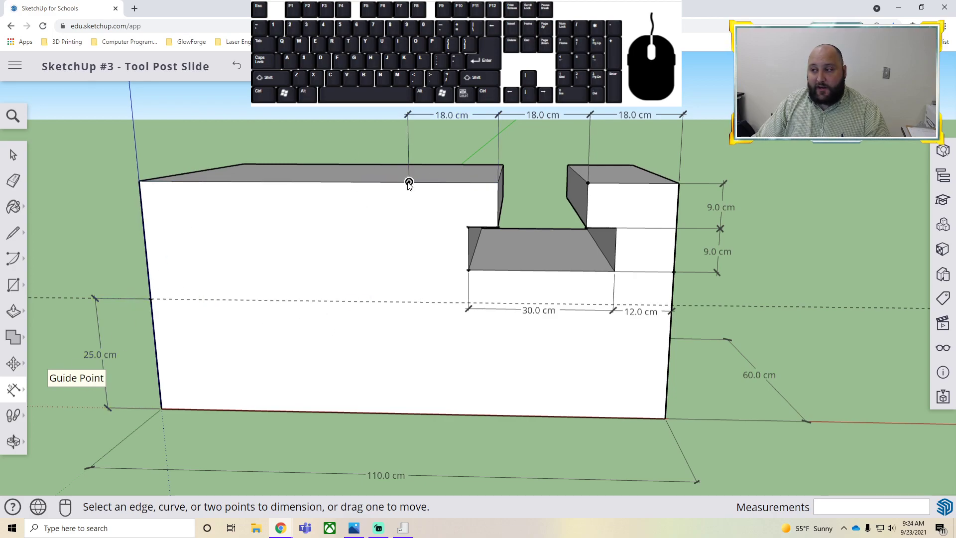
# Step: Place a Protractor guide at 60° from the top edge, centered on the top-edge guide point and sloping down the front face
pyautogui.click(6, 393)
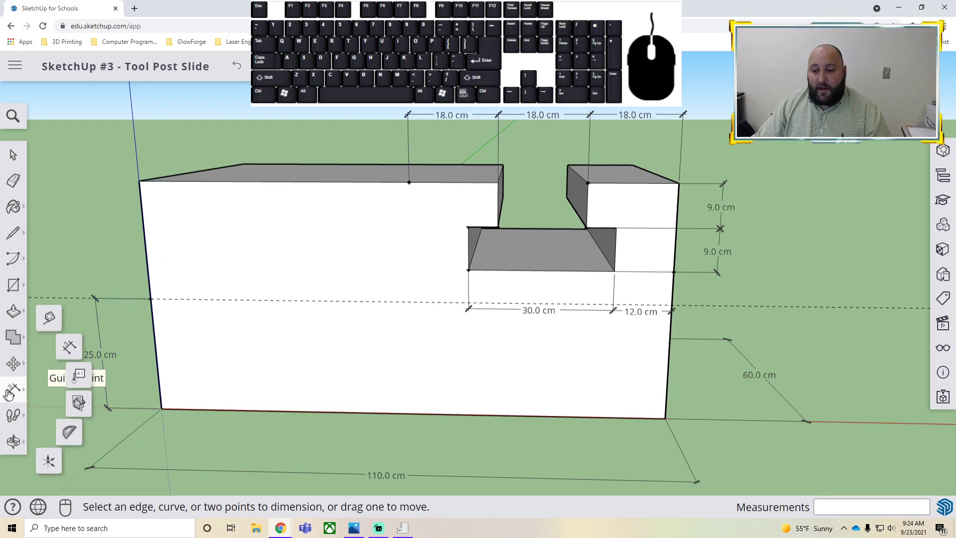
pyautogui.click(73, 436)
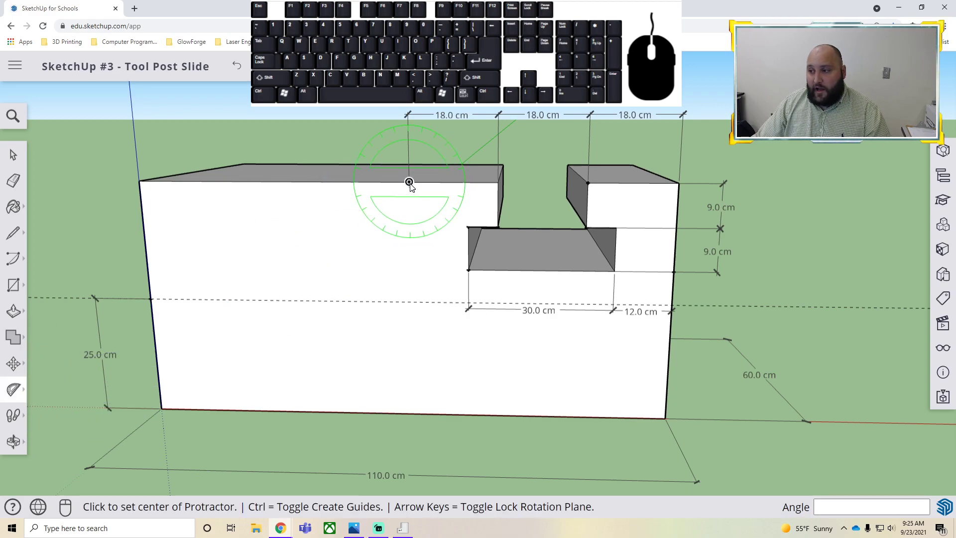
pyautogui.click(408, 182)
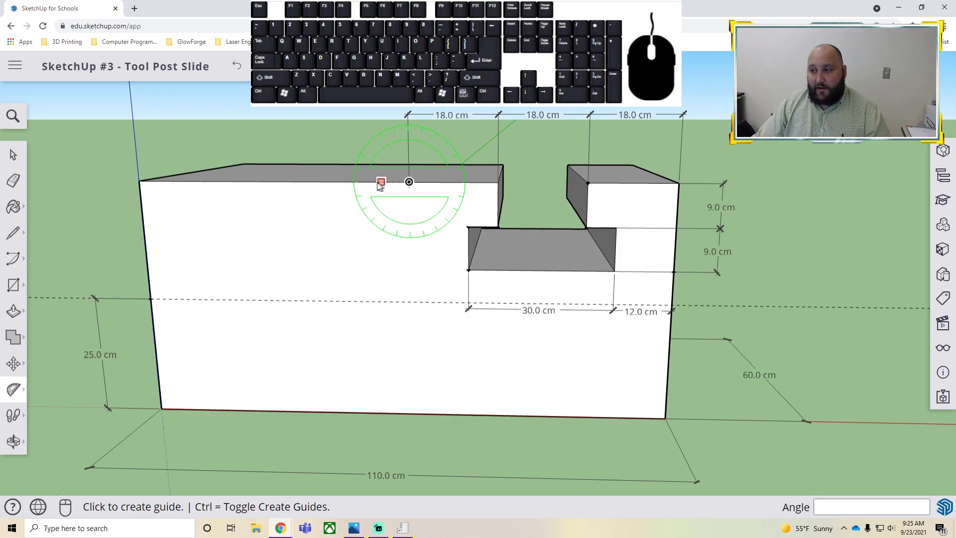
pyautogui.click(307, 183)
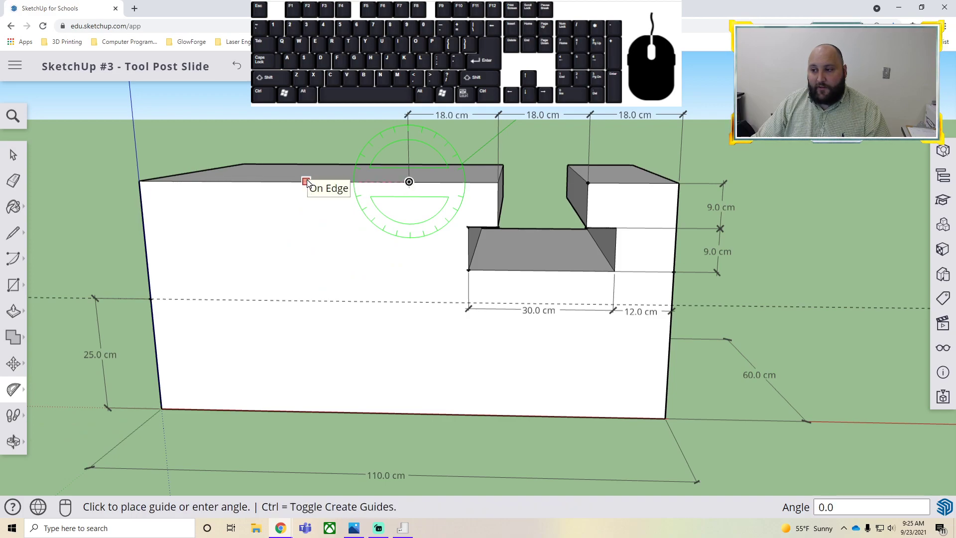
pyautogui.write('60')
pyautogui.press('Return')
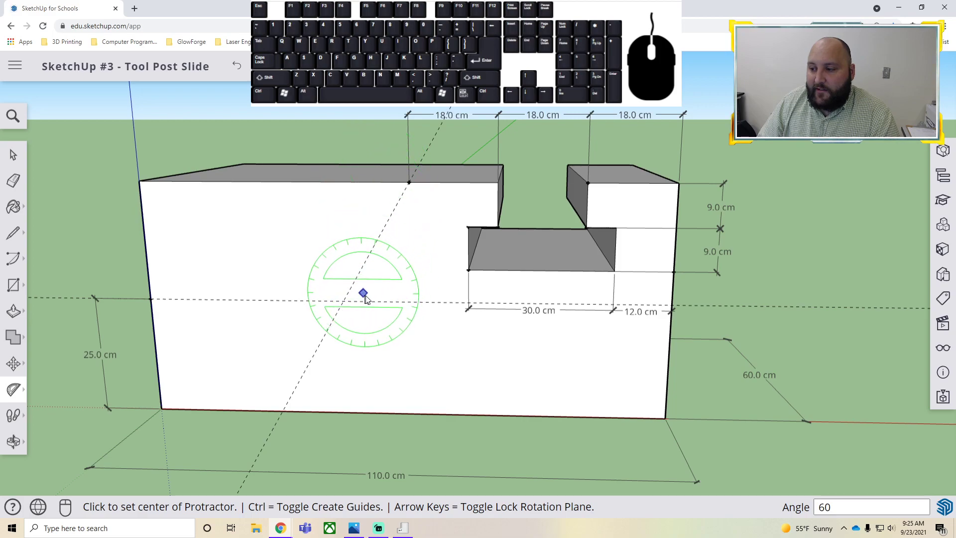
# Step: Measure the angle between the 25 cm guide and the slanted guide with the Protractor at their intersection
pyautogui.click(345, 300)
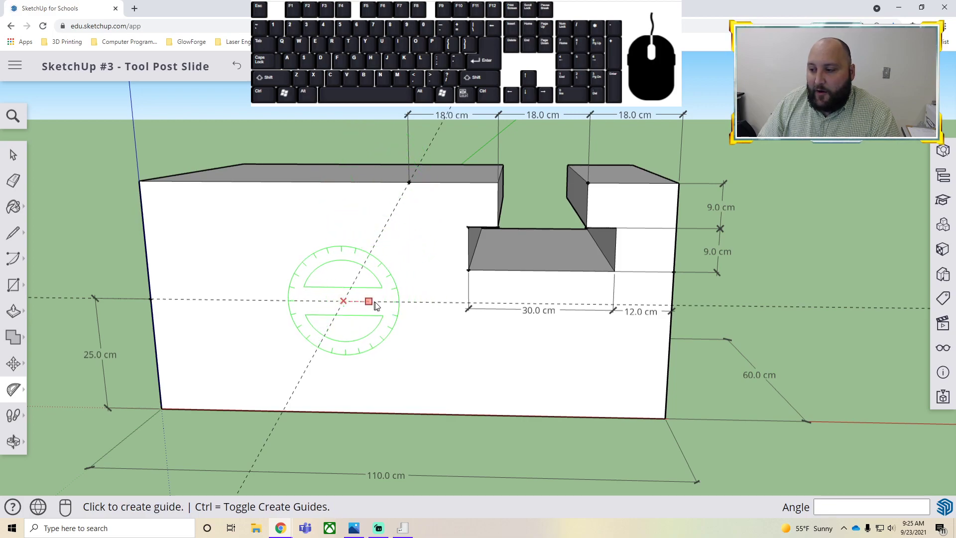
pyautogui.click(413, 301)
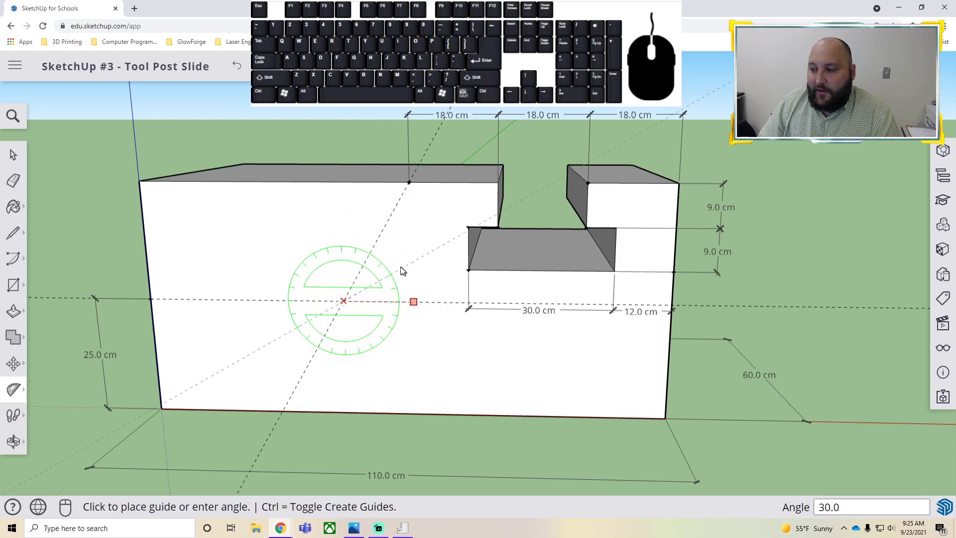
pyautogui.click(378, 240)
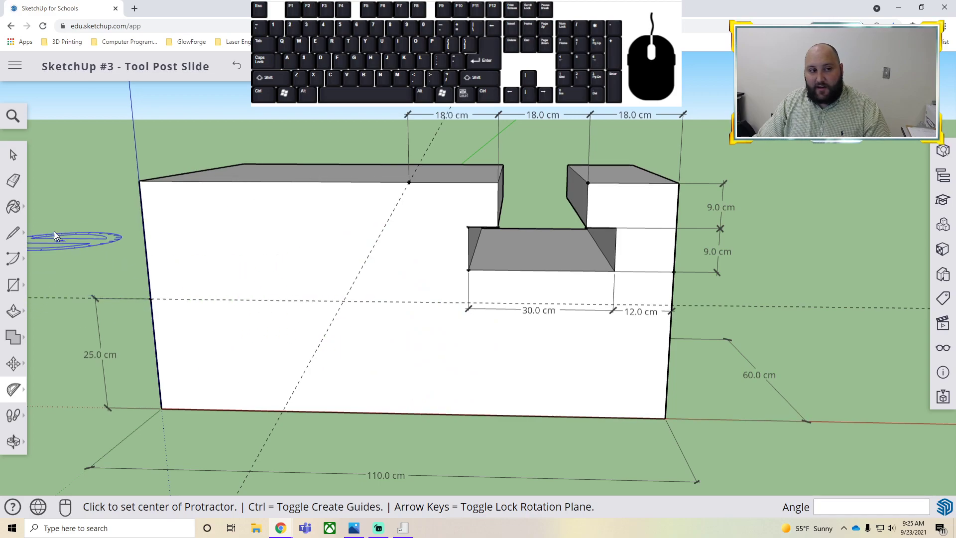
# Step: Outline the step with lines from the side edge along the 25 cm guide and up the slanted guide to the top edge
pyautogui.click(13, 233)
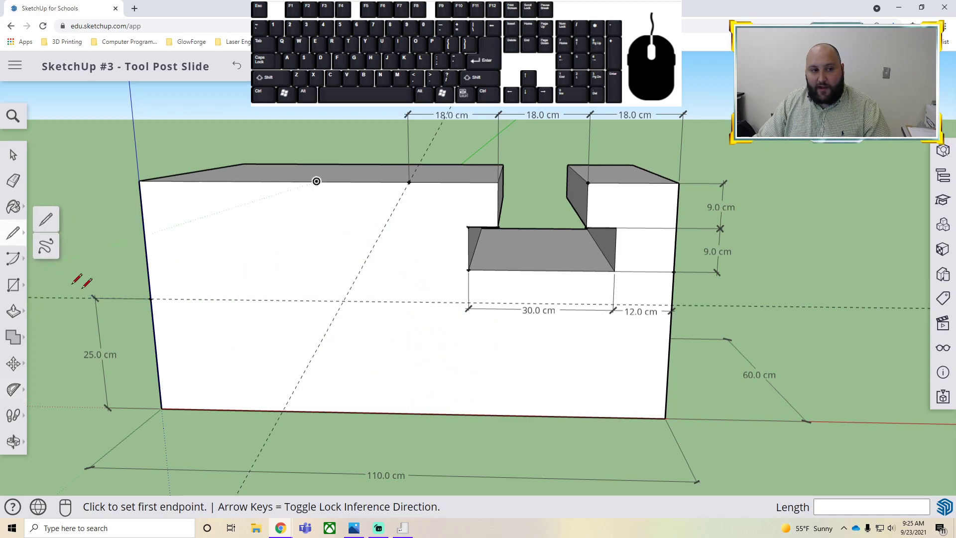
pyautogui.click(150, 298)
pyautogui.click(344, 300)
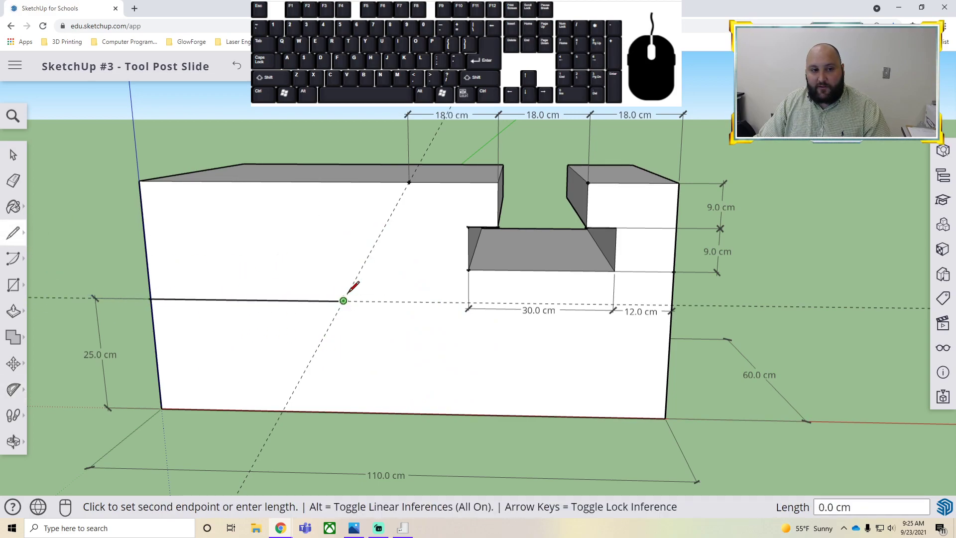
pyautogui.click(409, 183)
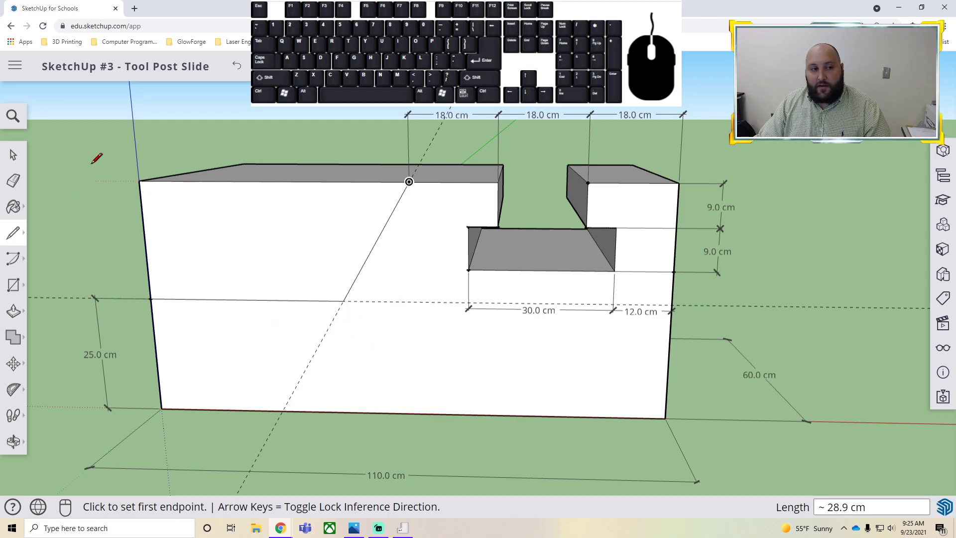
# Step: Delete the slanted guide and the 25 cm horizontal guide, keeping the drawn step outline
pyautogui.click(13, 155)
pyautogui.click(297, 386)
pyautogui.press('Delete')
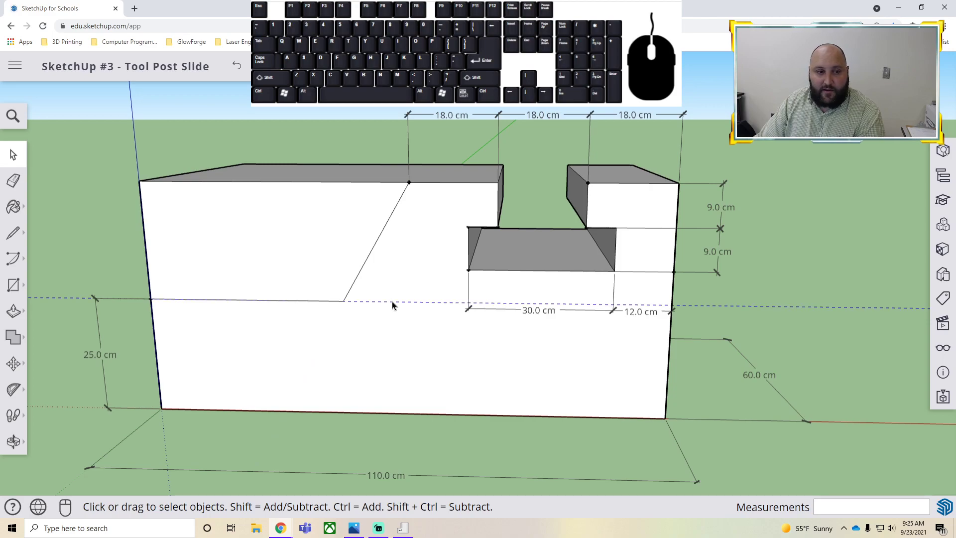
# Step: Push the outlined region above the 25 cm step 60 cm through the block to cut it away
pyautogui.moveTo(356, 379); pyautogui.dragTo(265, 397, button='middle')
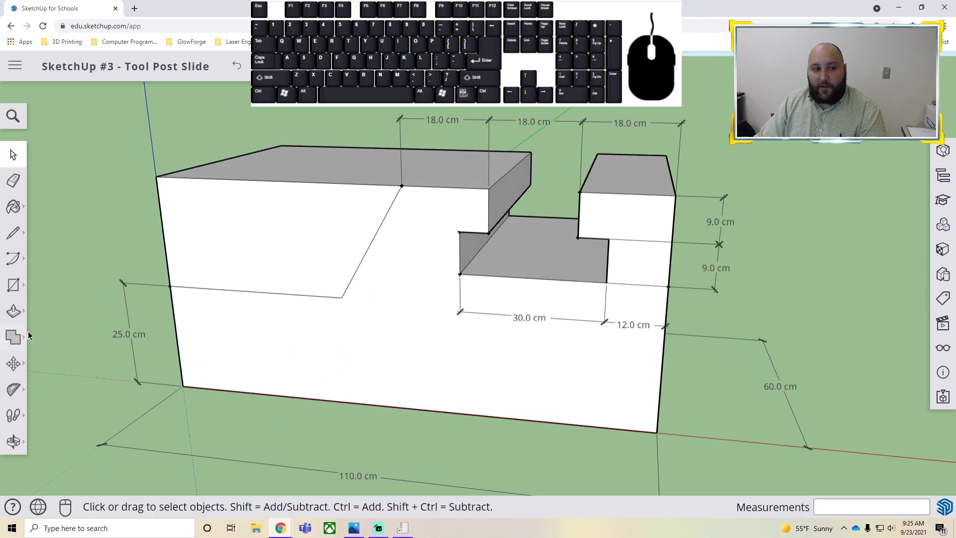
pyautogui.click(14, 311)
pyautogui.click(229, 236)
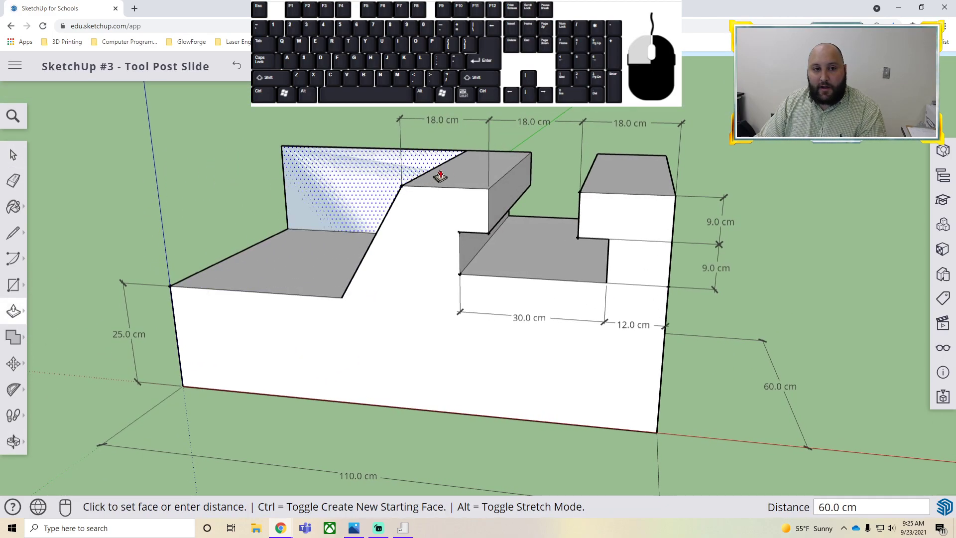
pyautogui.click(459, 156)
pyautogui.moveTo(418, 335); pyautogui.dragTo(442, 282, button='middle')
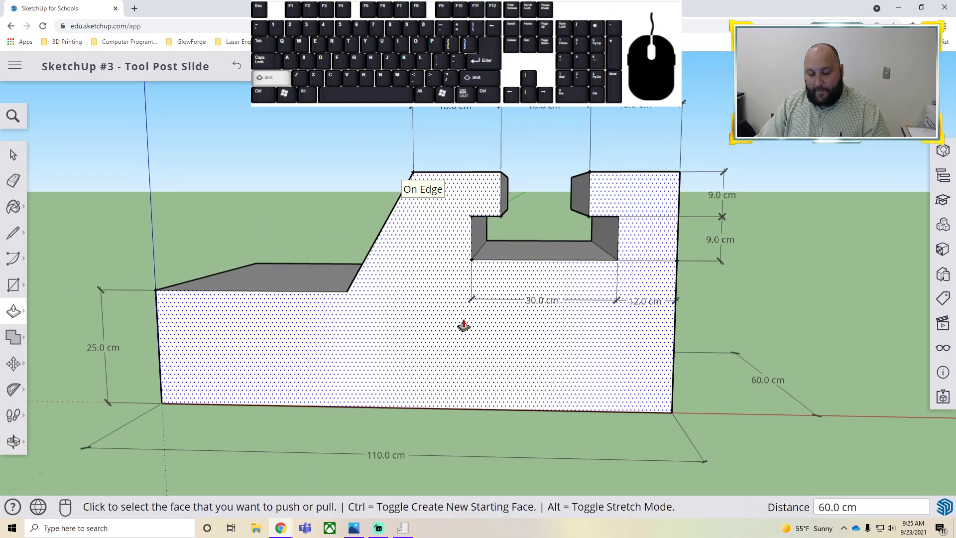
pyautogui.scroll(-2, 465, 326)
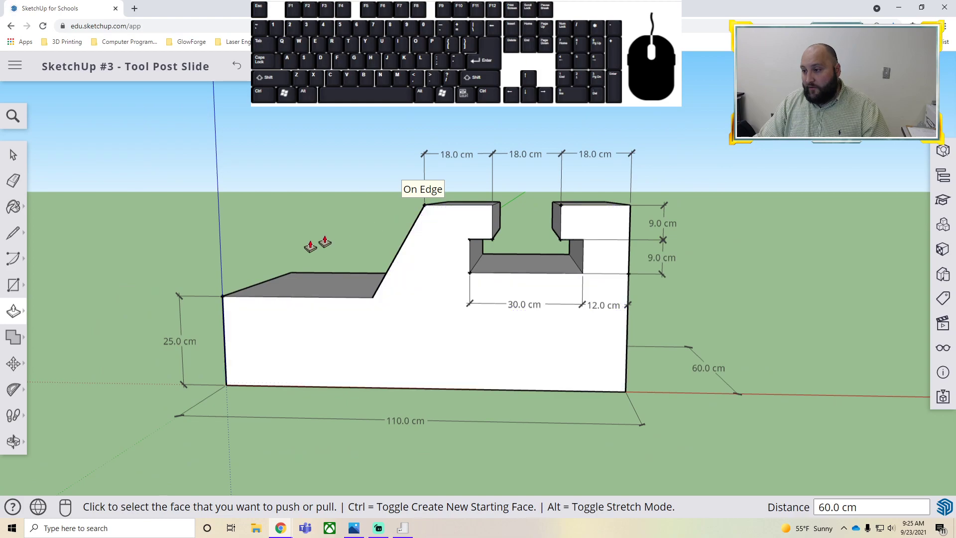
# Step: Switch to the orthographic drawing in Photos and examine the height and angle of the undercut along the base
pyautogui.press('alt')
pyautogui.hotkey('alt', 'Tab')
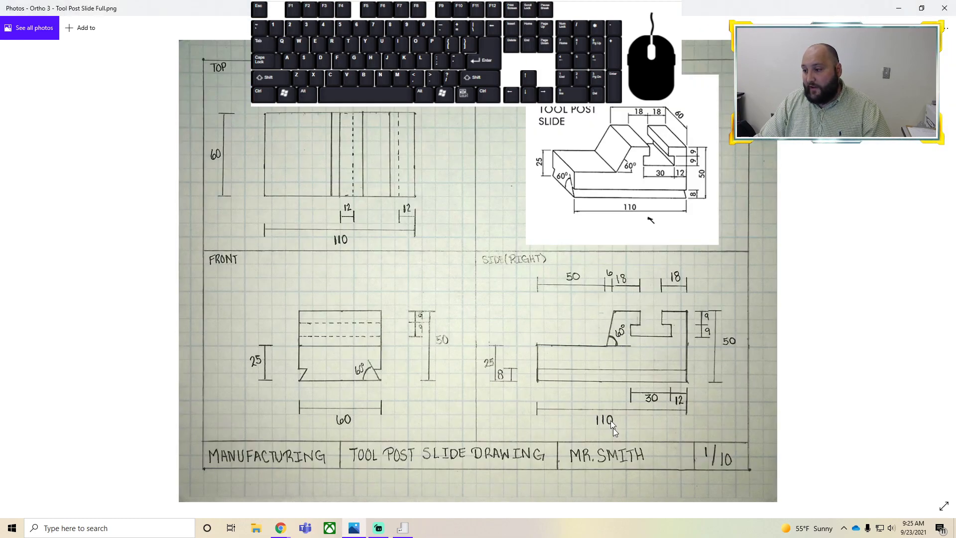
pyautogui.hotkey('alt', 'Tab')
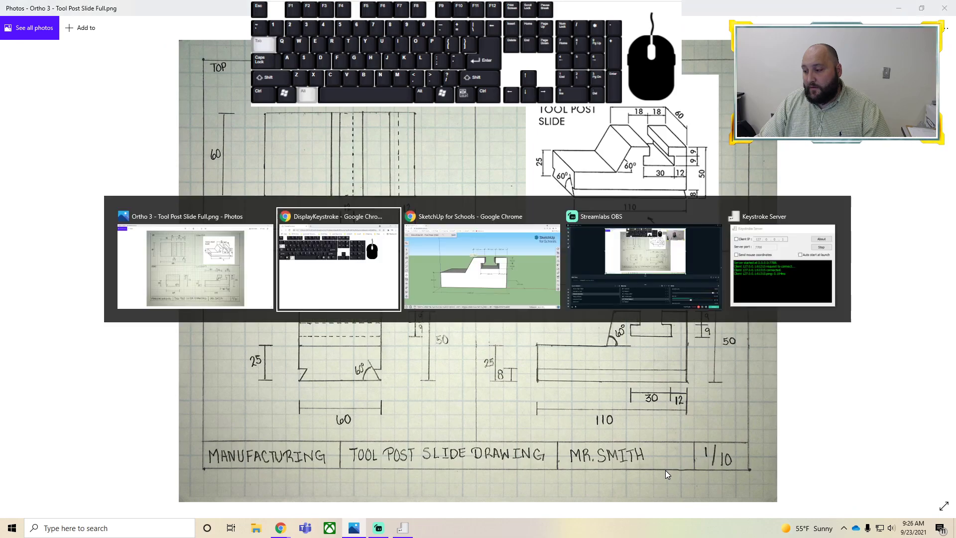
pyautogui.hotkey('alt', 'Tab')
pyautogui.hotkey('alt', 'Tab')
pyautogui.hotkey('alt', 'Tab')
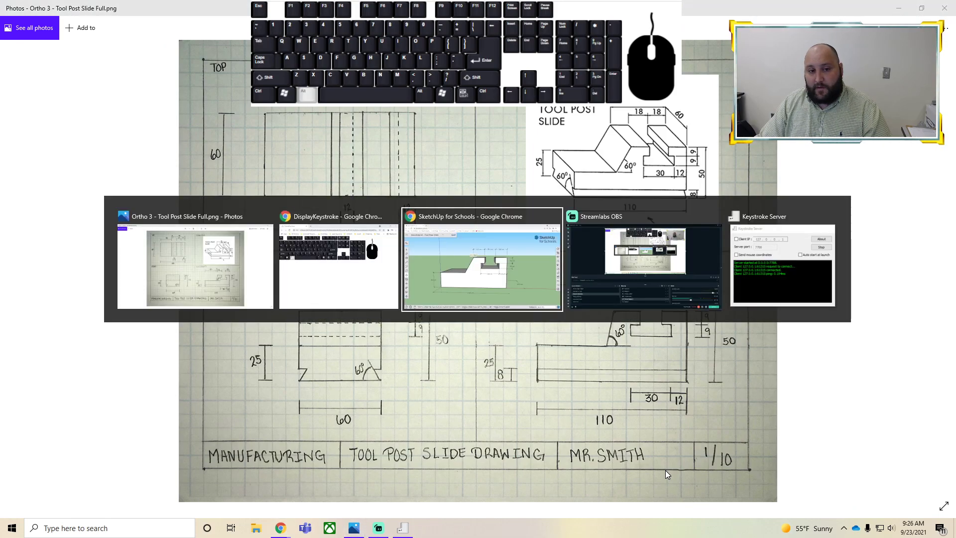
pyautogui.hotkey('alt', 'Tab')
pyautogui.hotkey('alt', 'Tab')
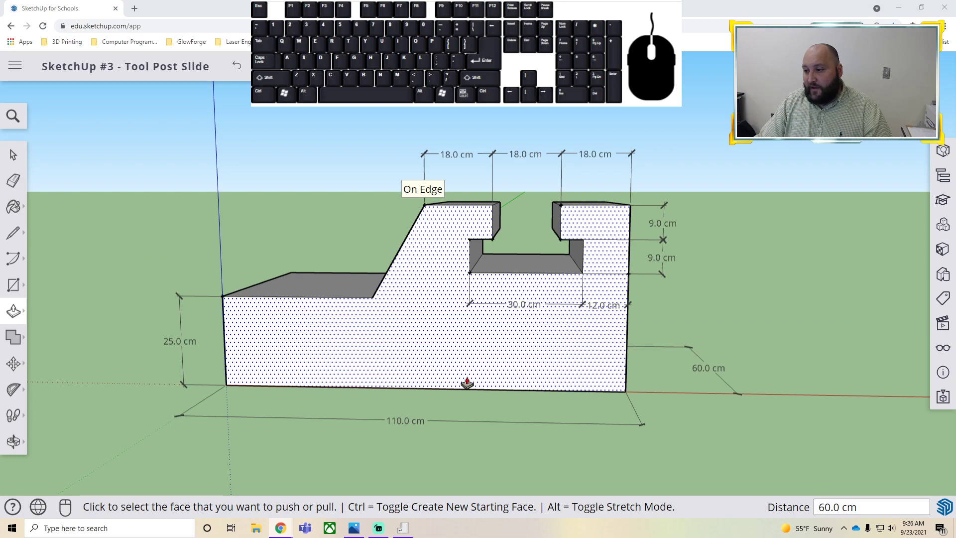
pyautogui.hotkey('alt', 'Tab')
pyautogui.hotkey('alt', 'Tab')
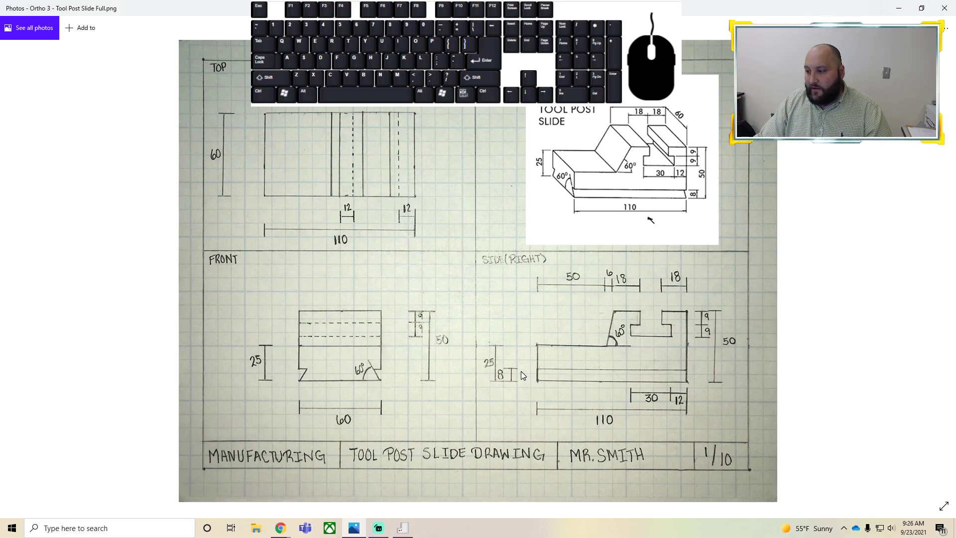
# Step: Switch back to SketchUp and place a horizontal guide 8 cm above the base across the low end face
pyautogui.hotkey('alt', 'Tab')
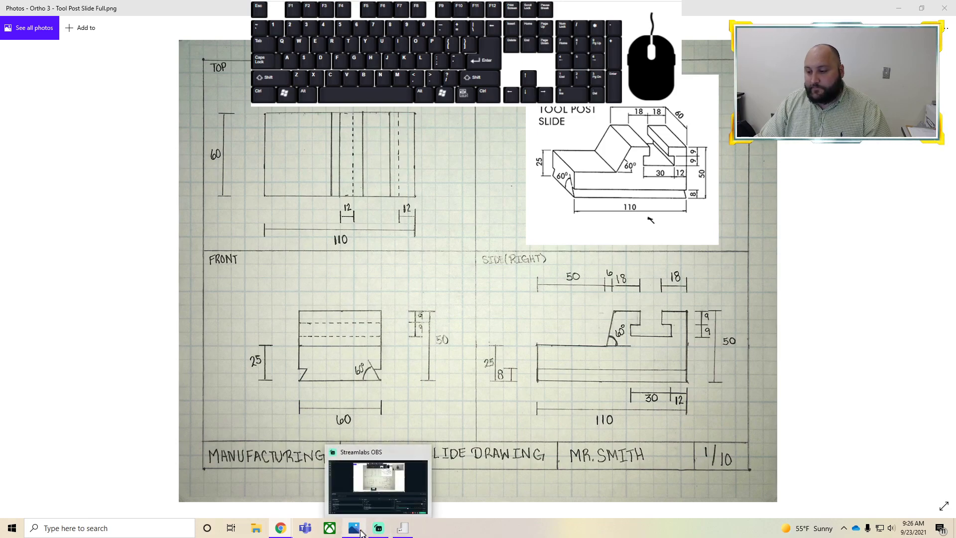
pyautogui.moveTo(281, 532)
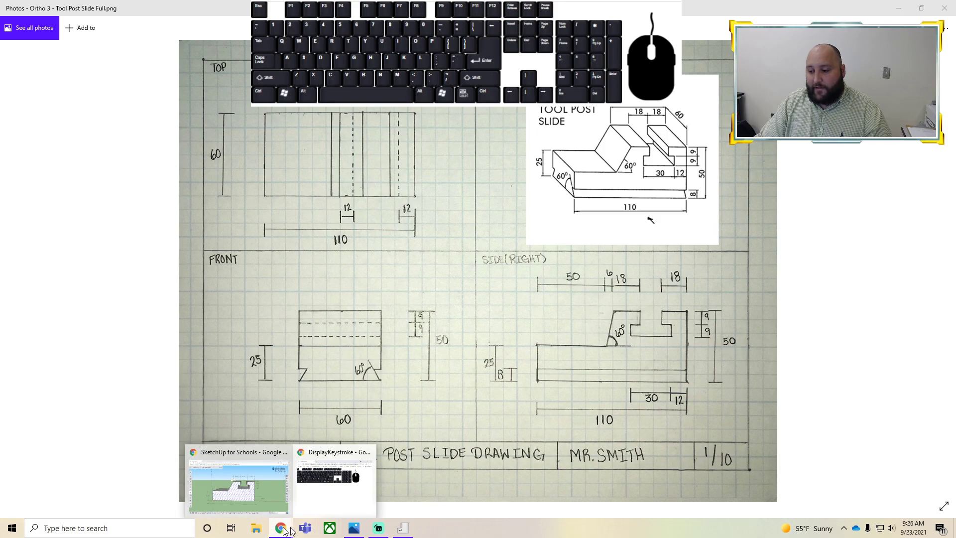
pyautogui.click(253, 488)
pyautogui.moveTo(252, 314)
pyautogui.mouseDown(button='middle')
pyautogui.moveTo(228, 298)
pyautogui.moveTo(463, 301)
pyautogui.moveTo(390, 322)
pyautogui.moveTo(520, 307)
pyautogui.mouseUp(button='middle')
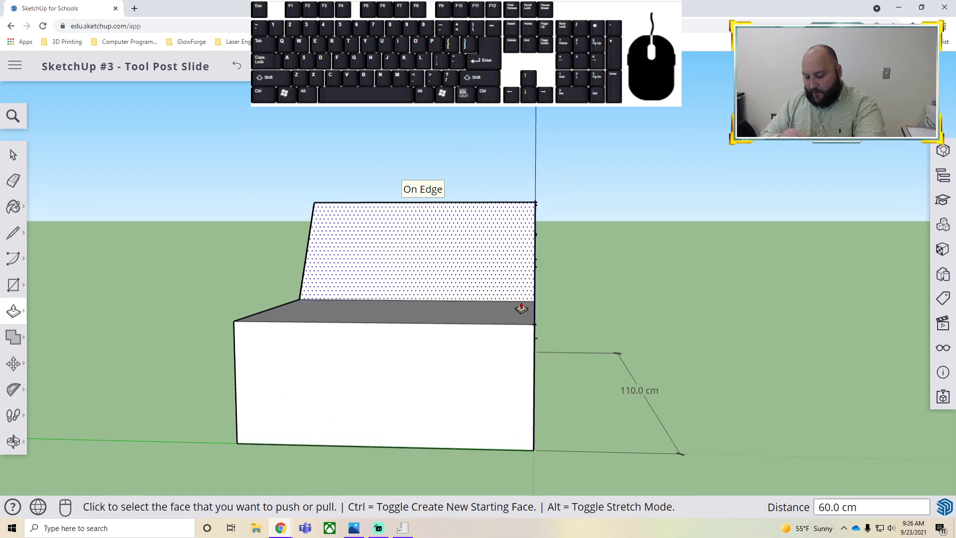
pyautogui.moveTo(552, 252); pyautogui.dragTo(578, 248, button='middle')
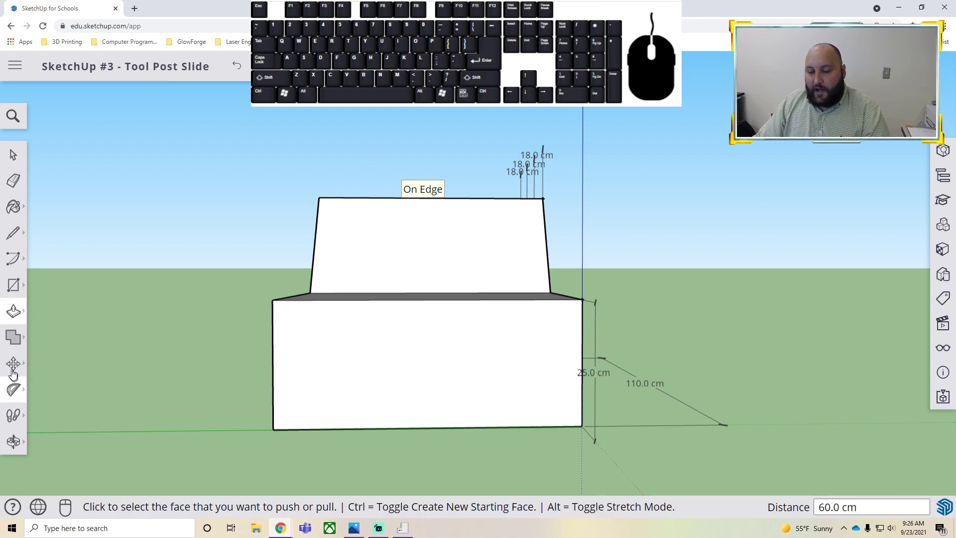
pyautogui.click(13, 390)
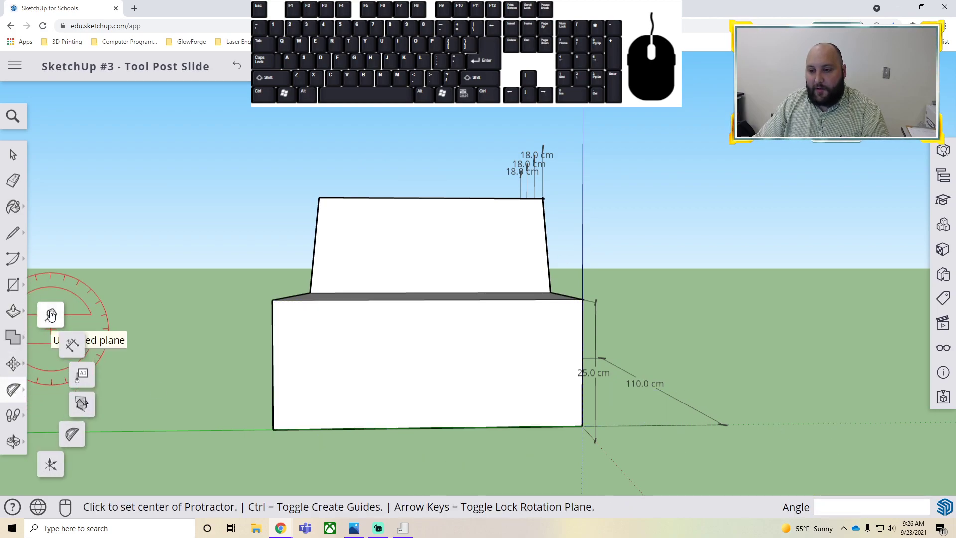
pyautogui.click(51, 314)
pyautogui.click(273, 429)
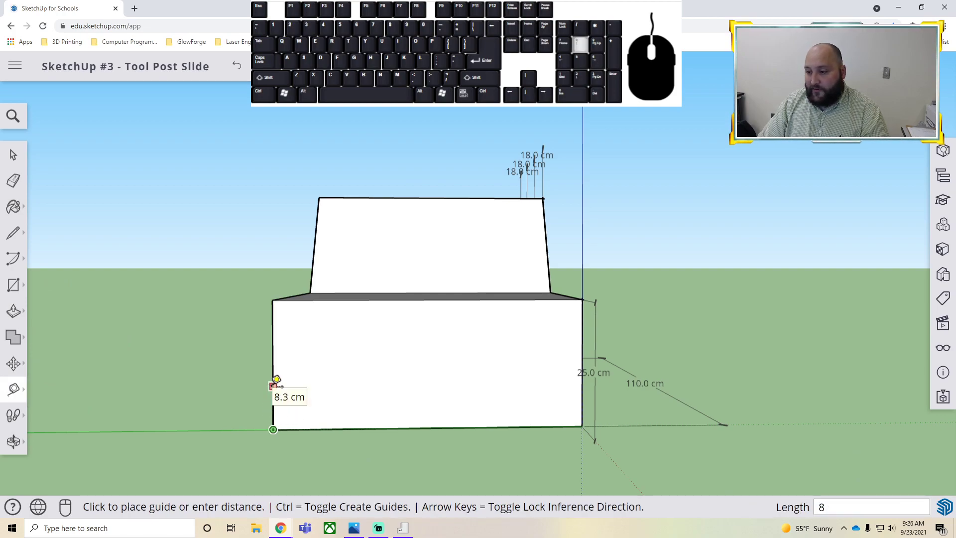
pyautogui.click(273, 386)
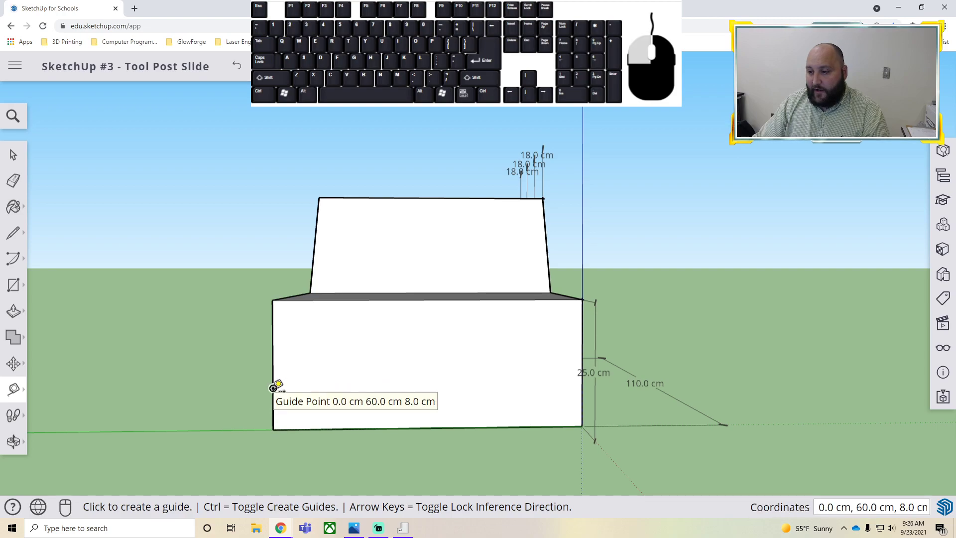
pyautogui.click(273, 388)
pyautogui.click(586, 376)
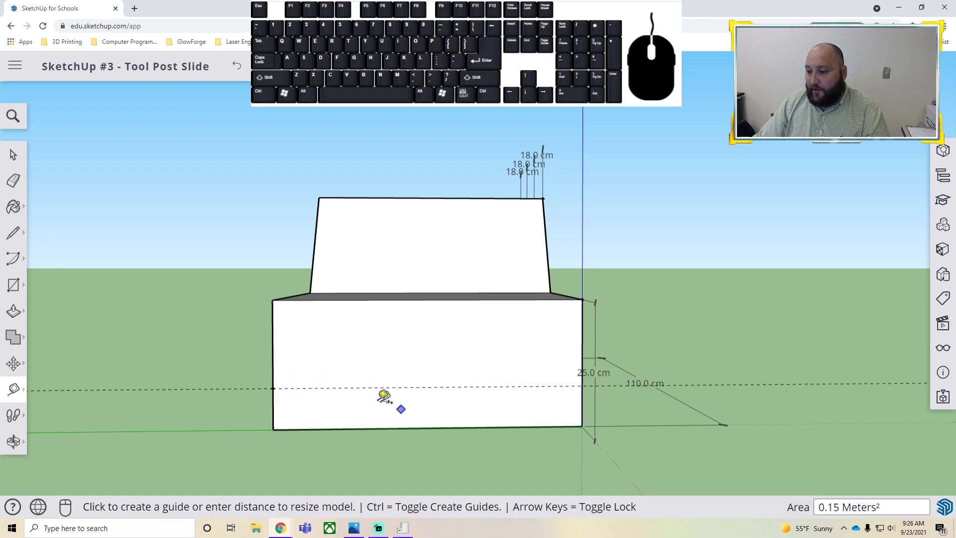
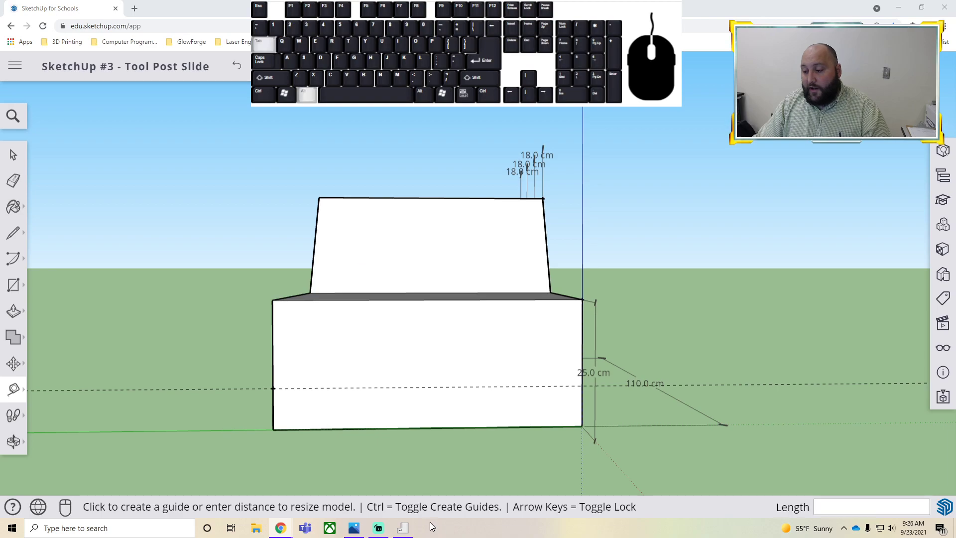
# Step: Check the undercut angle in the orthographic drawing and add a 60° guide from the end face's lower corner away from the origin
pyautogui.hotkey('alt', 'Tab')
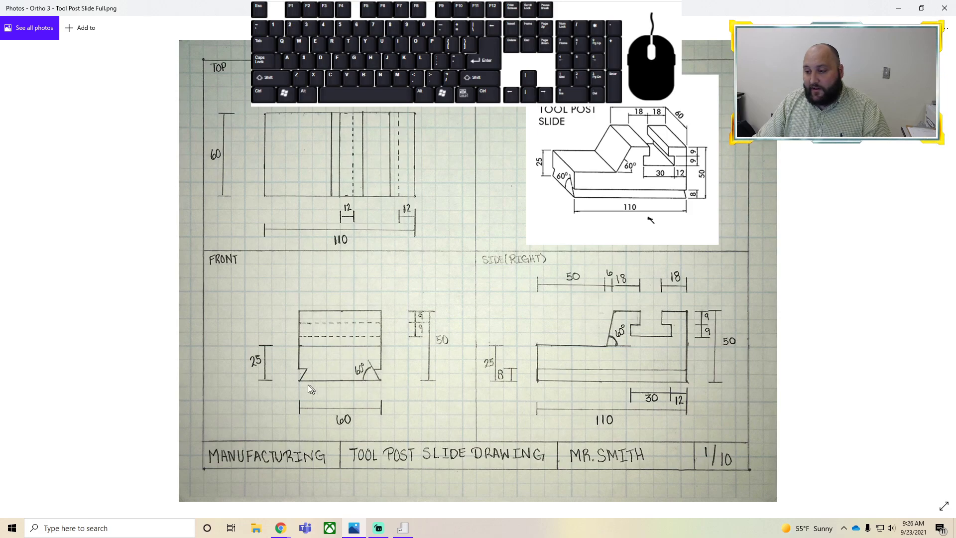
pyautogui.hotkey('alt', 'Tab')
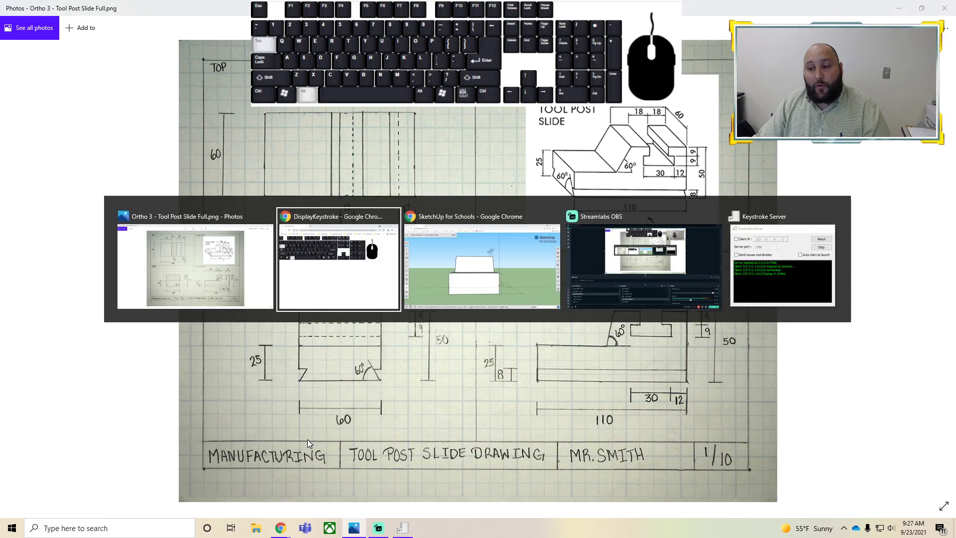
pyautogui.hotkey('alt', 'Tab')
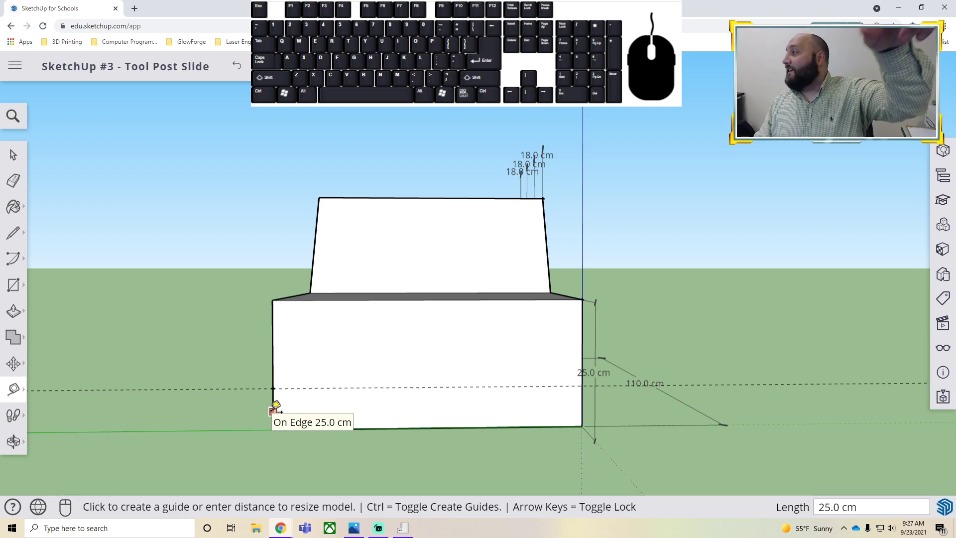
pyautogui.click(17, 389)
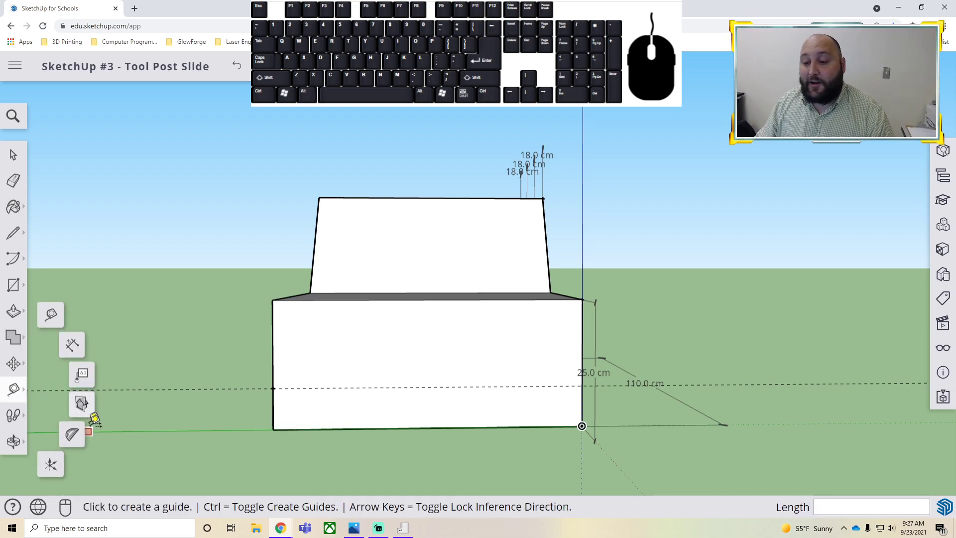
pyautogui.click(72, 434)
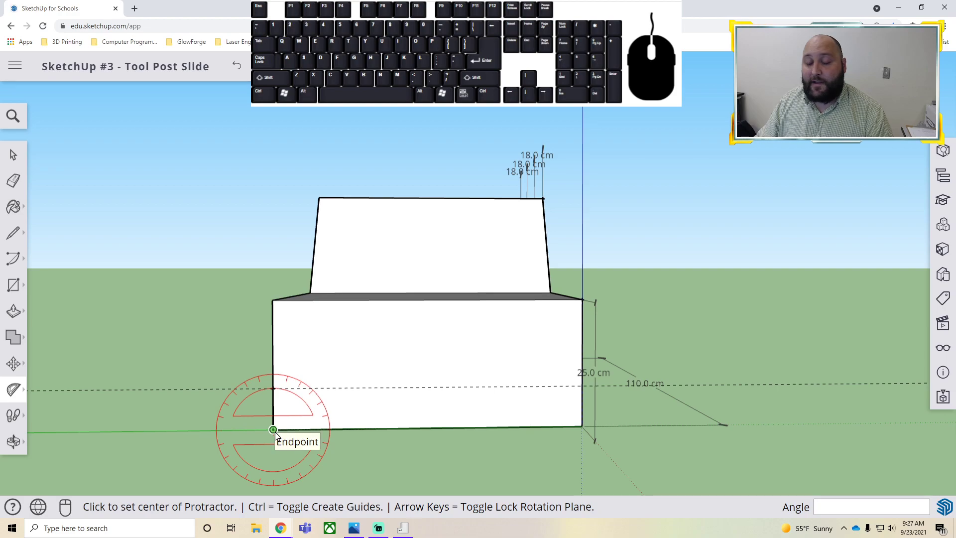
pyautogui.click(273, 429)
pyautogui.click(331, 428)
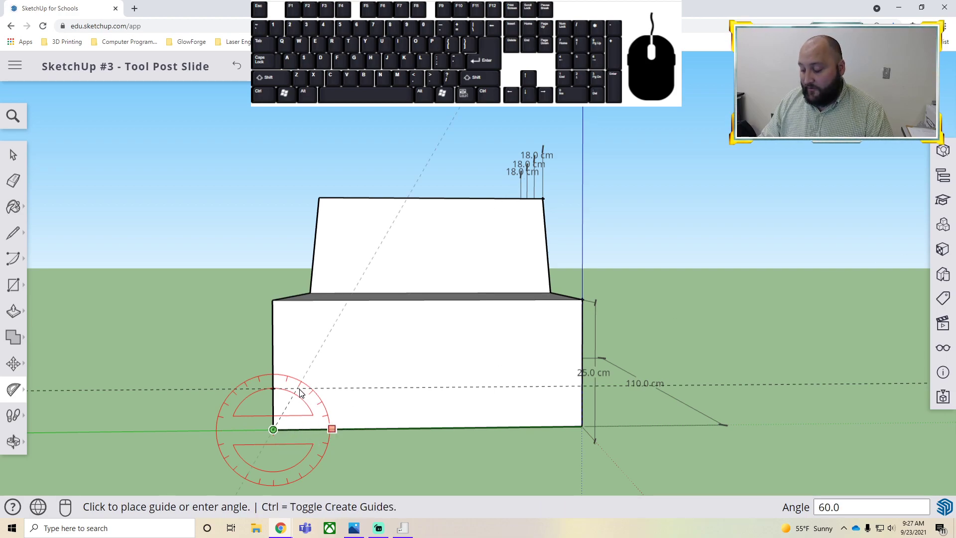
pyautogui.press('Return')
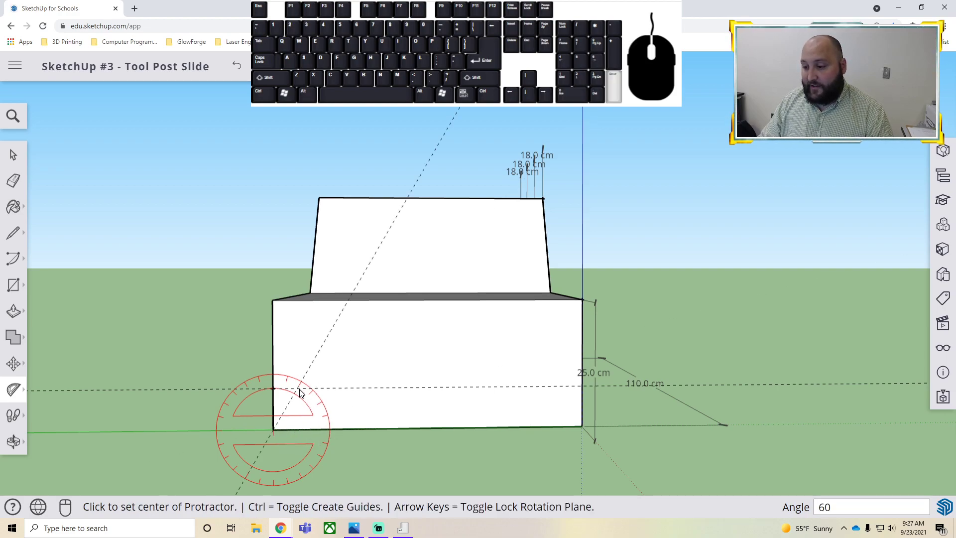
# Step: Add a mirrored 60° guide leaning inward from the end face's lower corner at the origin
pyautogui.click(582, 426)
pyautogui.click(506, 427)
pyautogui.write('60')
pyautogui.press('Return')
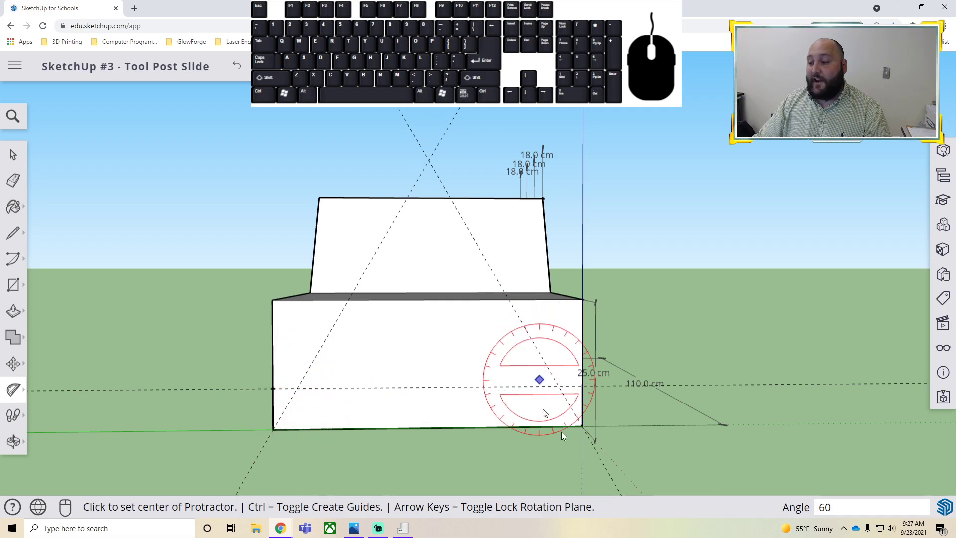
# Step: Outline both undercut triangles with lines along the 8 cm guide and down the 60° guides to the lower corners
pyautogui.click(14, 234)
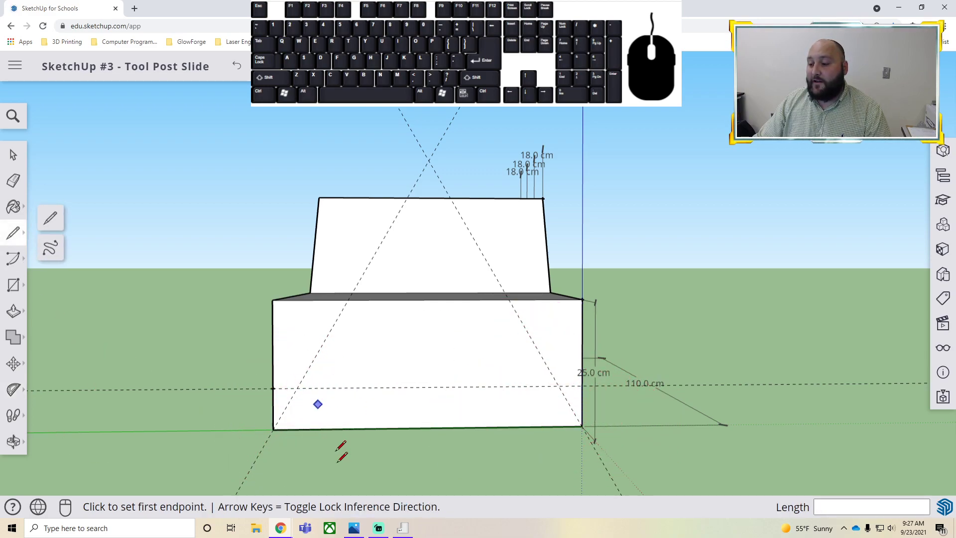
pyautogui.click(273, 388)
pyautogui.click(273, 429)
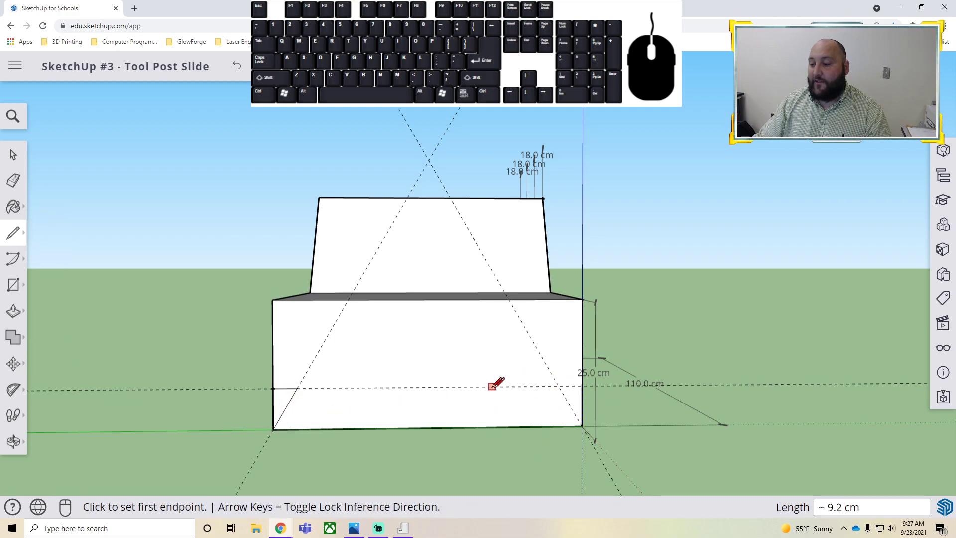
pyautogui.click(582, 385)
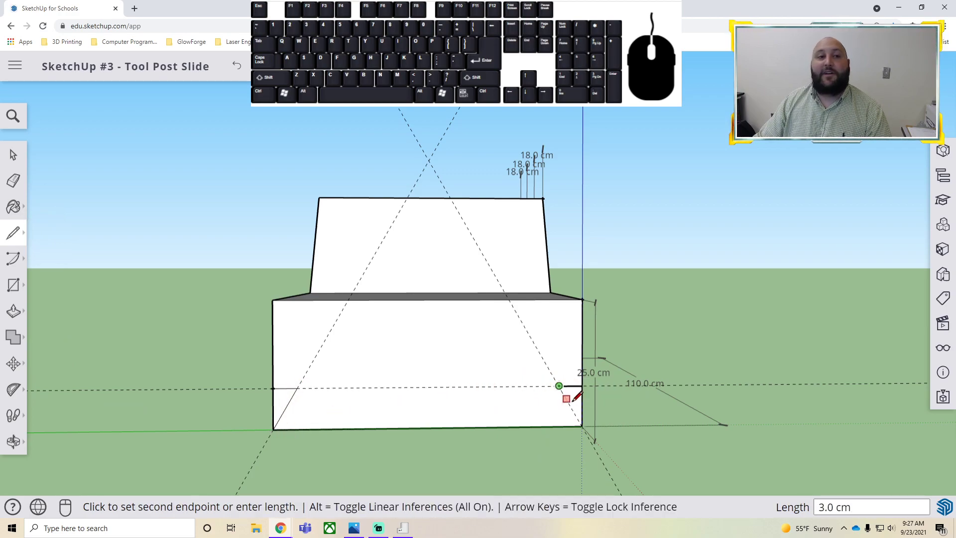
pyautogui.click(582, 425)
# Step: Push both undercut triangles 110 cm along the full length of the block to cut them away
pyautogui.moveTo(427, 363); pyautogui.dragTo(338, 359, button='middle')
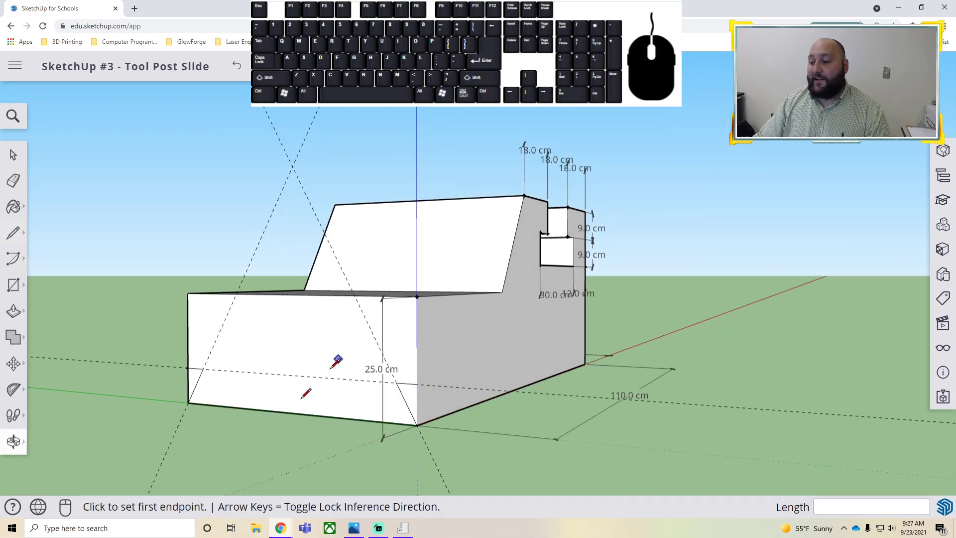
pyautogui.click(14, 311)
pyautogui.click(414, 402)
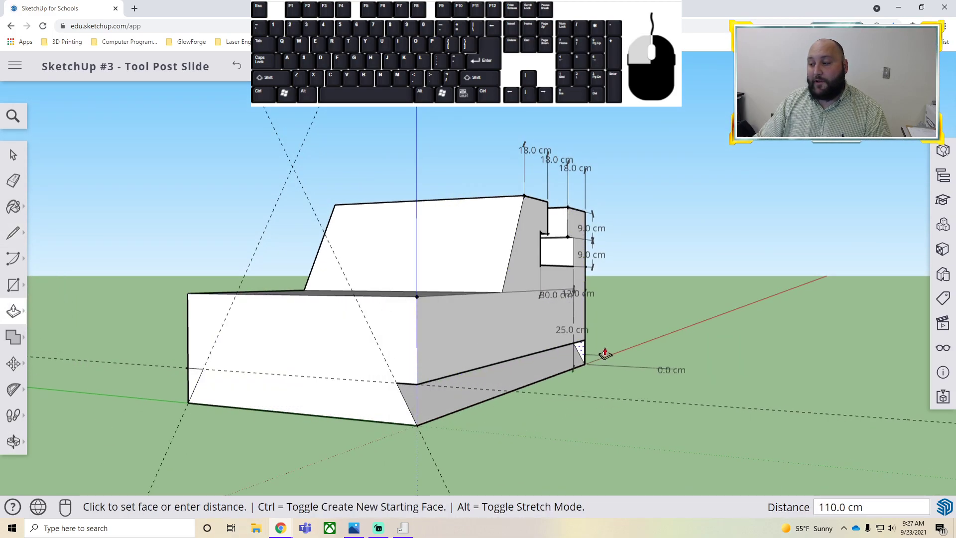
pyautogui.click(608, 352)
pyautogui.moveTo(416, 429); pyautogui.dragTo(498, 334, button='middle')
pyautogui.click(497, 412)
pyautogui.click(286, 375)
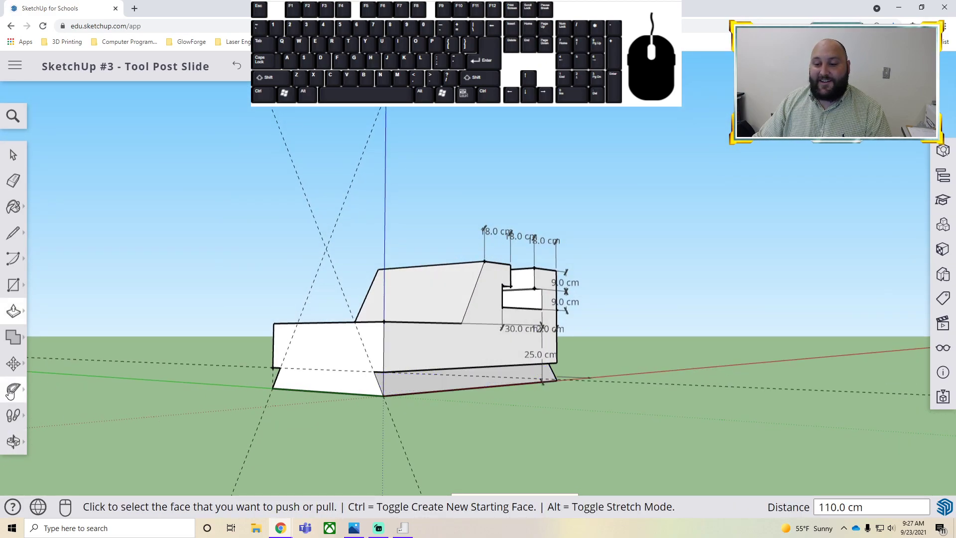
# Step: Dimension the undercut's height on the origin side of the end face
pyautogui.click(10, 389)
pyautogui.click(72, 346)
pyautogui.moveTo(356, 371); pyautogui.dragTo(316, 386, button='middle')
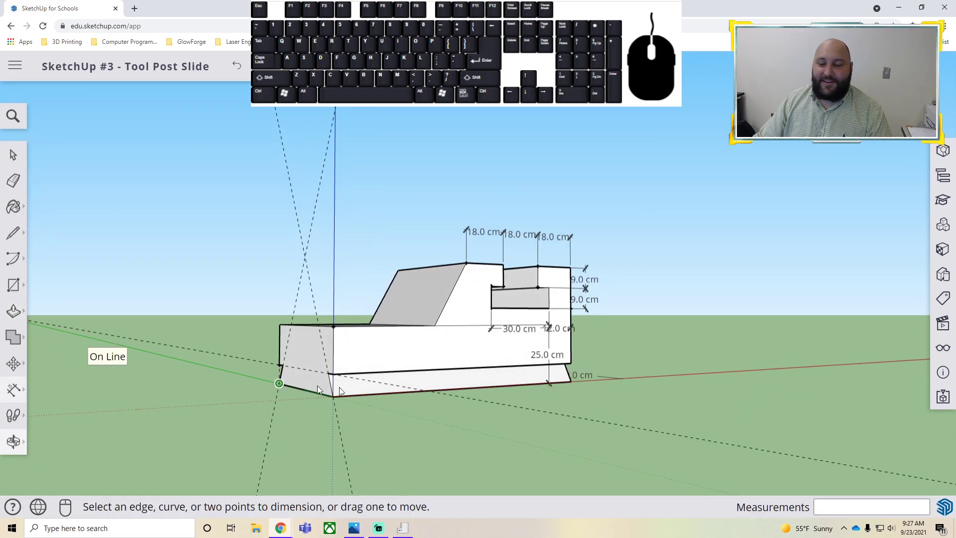
pyautogui.scroll(5, 335, 397)
pyautogui.moveTo(370, 418); pyautogui.dragTo(453, 415, button='middle')
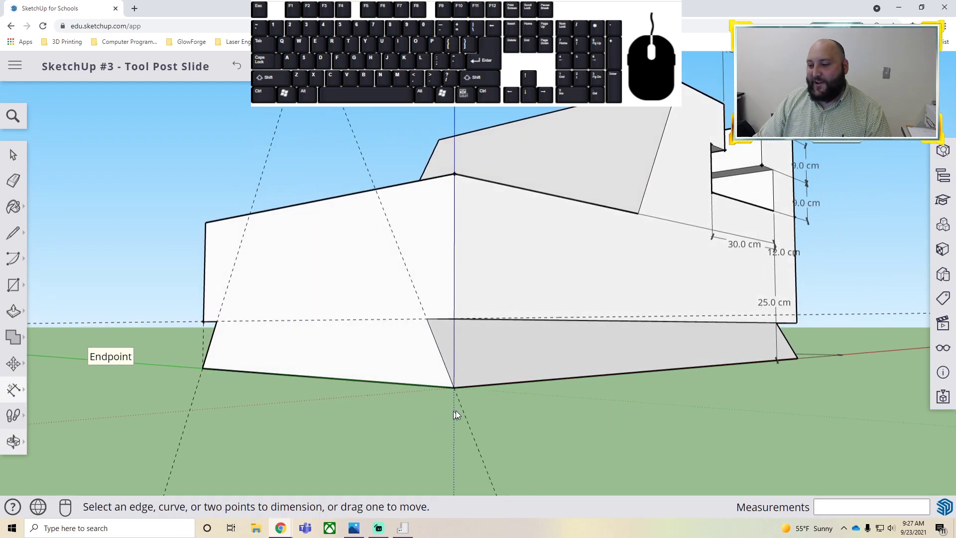
pyautogui.click(454, 318)
pyautogui.click(454, 388)
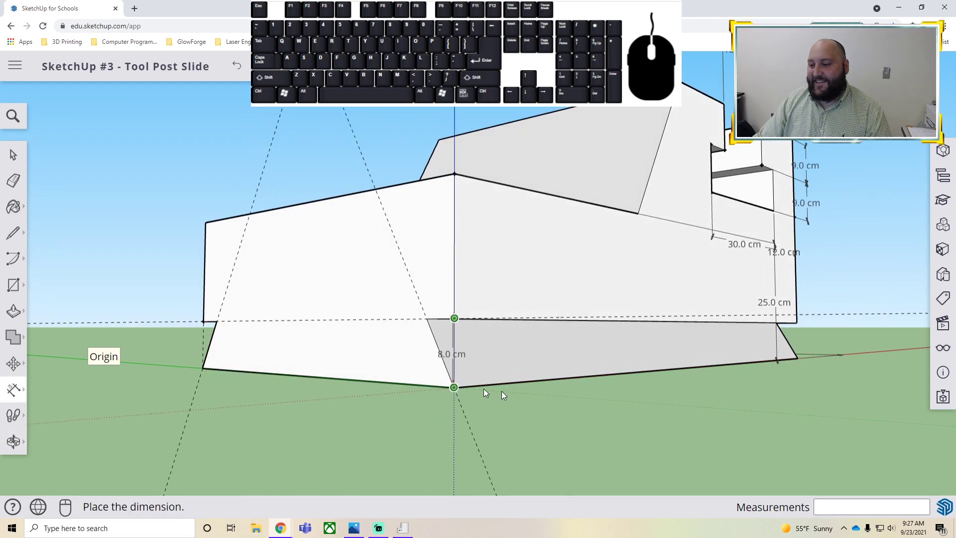
pyautogui.click(490, 398)
# Step: Dimension the undercut's height on the side of the end face opposite the origin
pyautogui.moveTo(497, 406); pyautogui.dragTo(411, 414, button='middle')
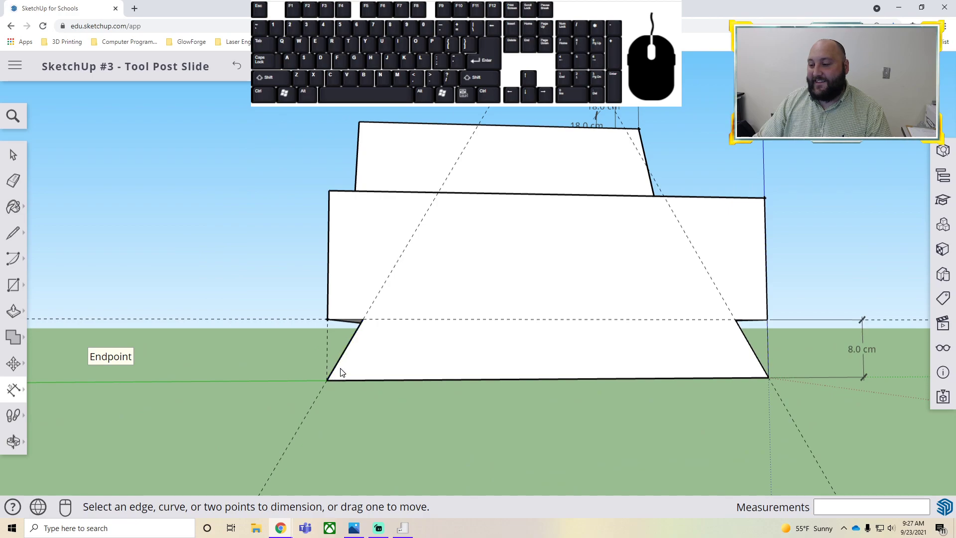
pyautogui.click(327, 318)
pyautogui.click(327, 379)
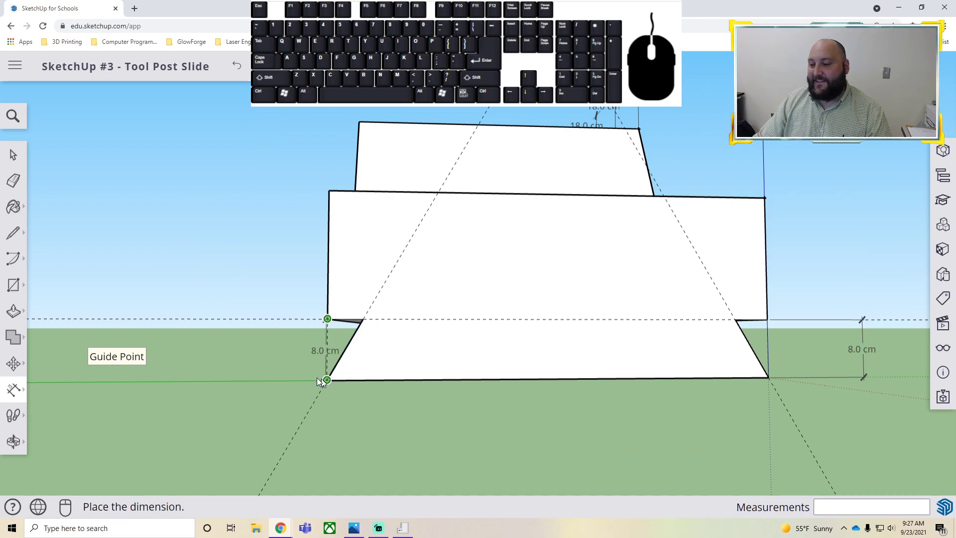
pyautogui.click(294, 376)
# Step: Dimension the block's width between the upper corners of the low end face, placing the text on the face
pyautogui.moveTo(403, 363); pyautogui.dragTo(394, 388, button='middle')
pyautogui.scroll(-3, 398, 381)
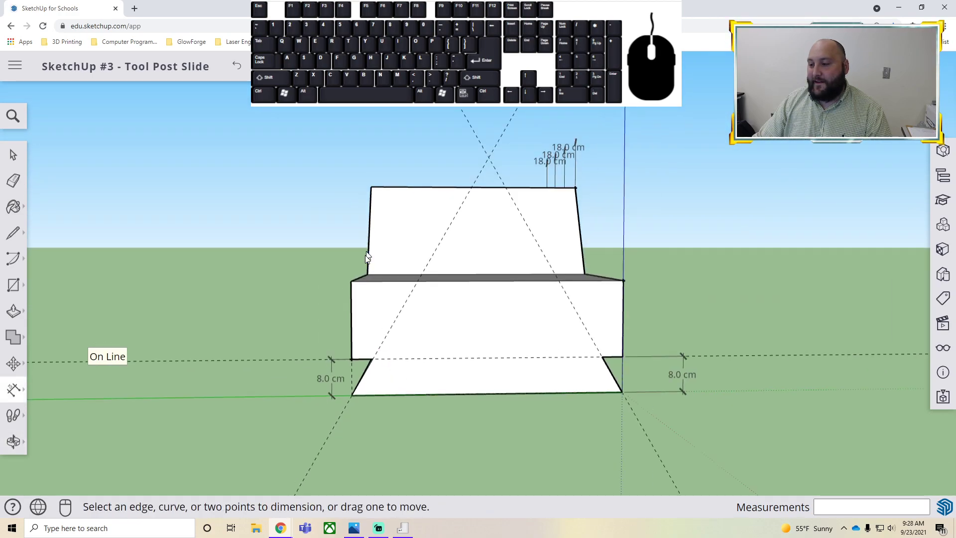
pyautogui.click(351, 280)
pyautogui.click(622, 280)
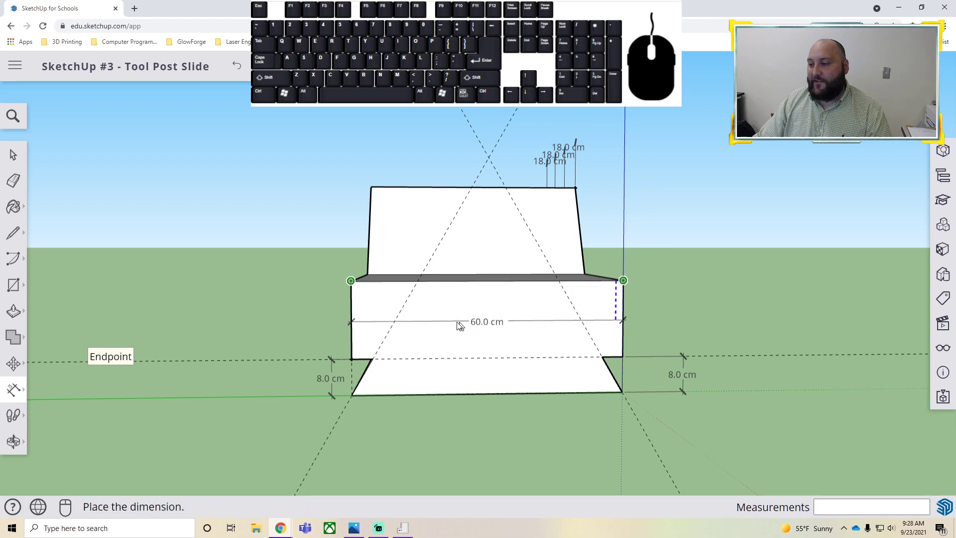
pyautogui.click(468, 309)
# Step: Try to reposition the width dimension on the low end face, and delete it
pyautogui.moveTo(468, 309); pyautogui.dragTo(293, 324, button='middle')
pyautogui.moveTo(287, 309); pyautogui.dragTo(235, 311)
pyautogui.moveTo(234, 312); pyautogui.dragTo(305, 358, button='middle')
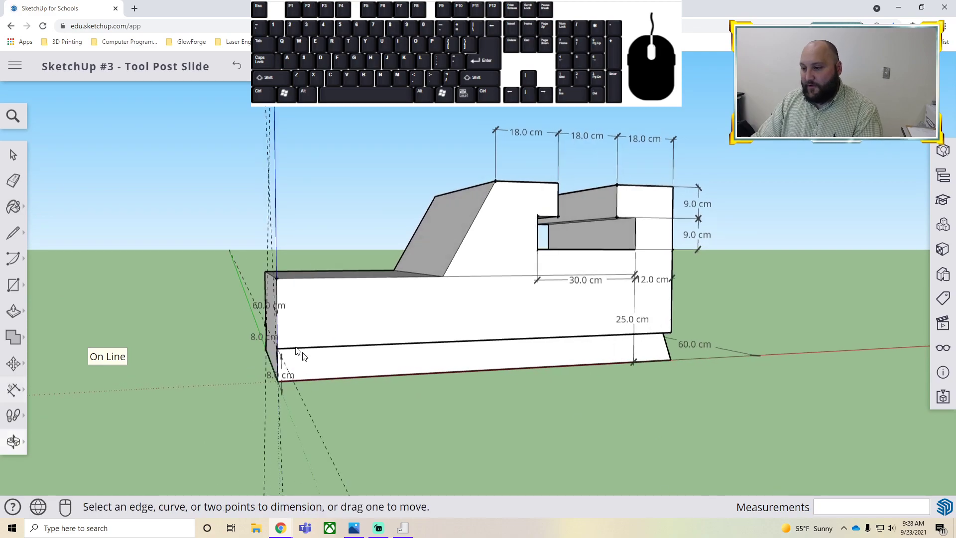
pyautogui.click(258, 306)
pyautogui.click(261, 306)
pyautogui.click(263, 303)
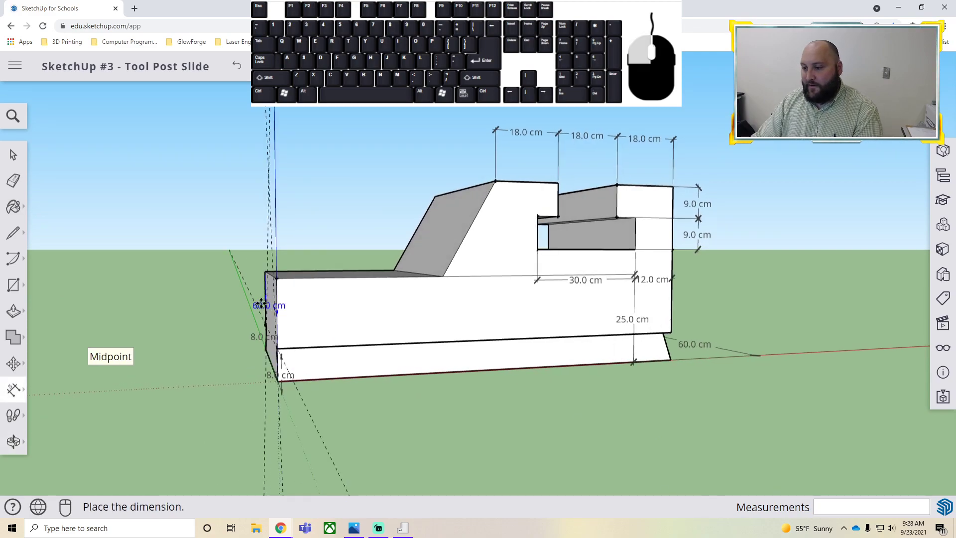
pyautogui.click(13, 155)
pyautogui.click(259, 309)
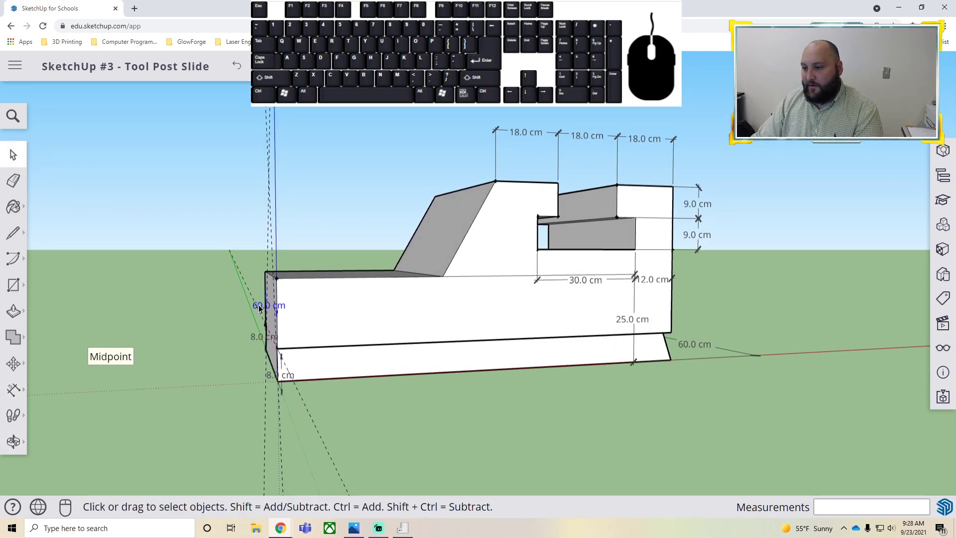
# Step: Dimension the block's width between the upper corners of the low end face, placing the dimension above the block
pyautogui.click(14, 389)
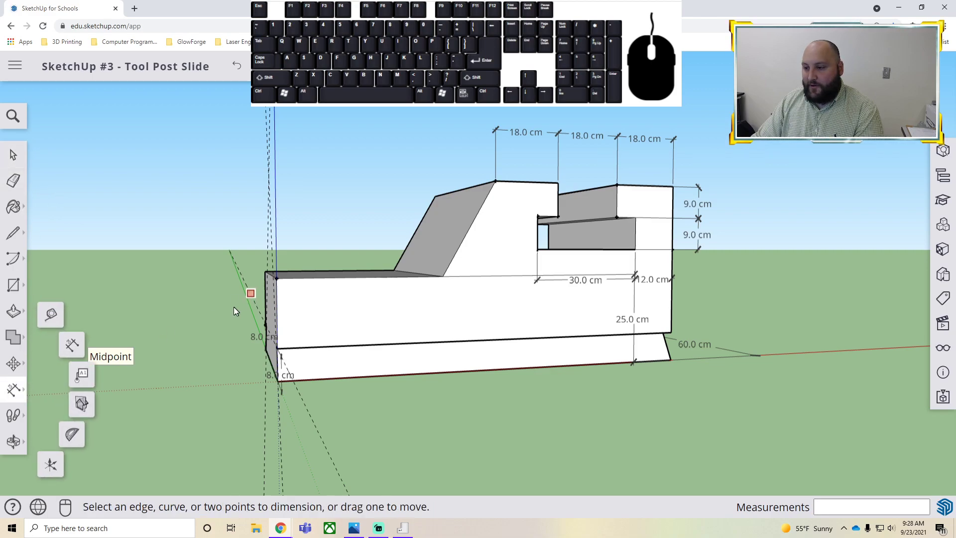
pyautogui.click(265, 271)
pyautogui.click(276, 277)
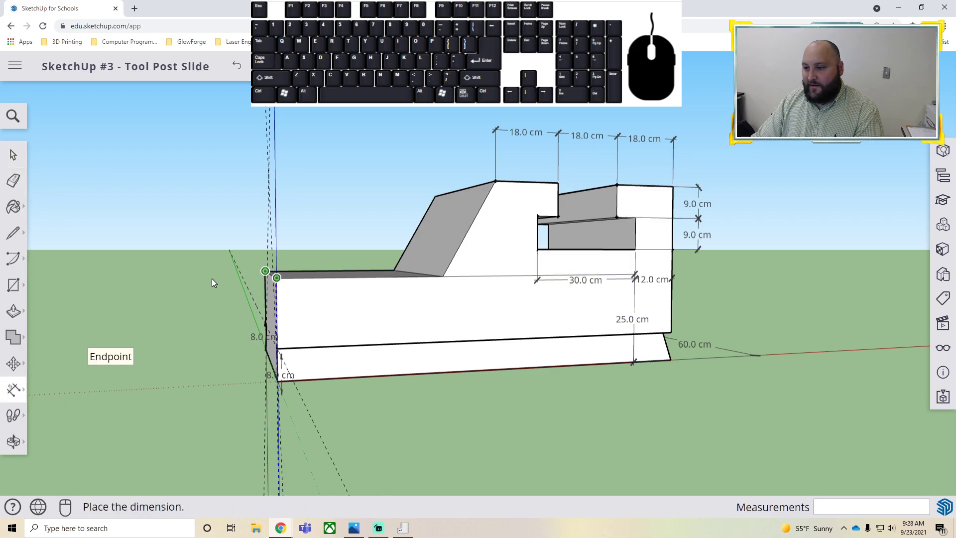
pyautogui.click(253, 217)
# Step: Inspect the dimensioned model from several sides and compare it with the orthographic drawing in Photos
pyautogui.moveTo(377, 247); pyautogui.dragTo(121, 252, button='middle')
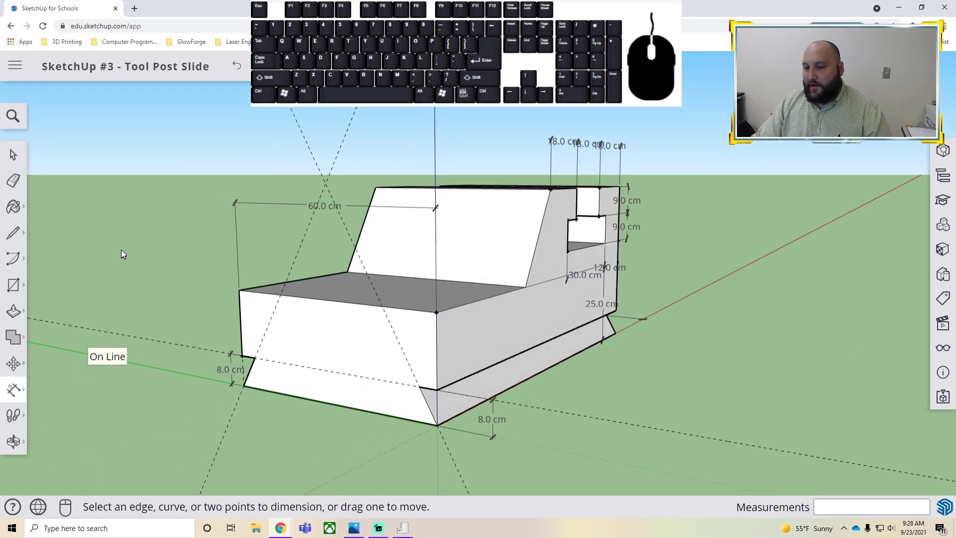
pyautogui.moveTo(42, 276); pyautogui.dragTo(379, 330, button='middle')
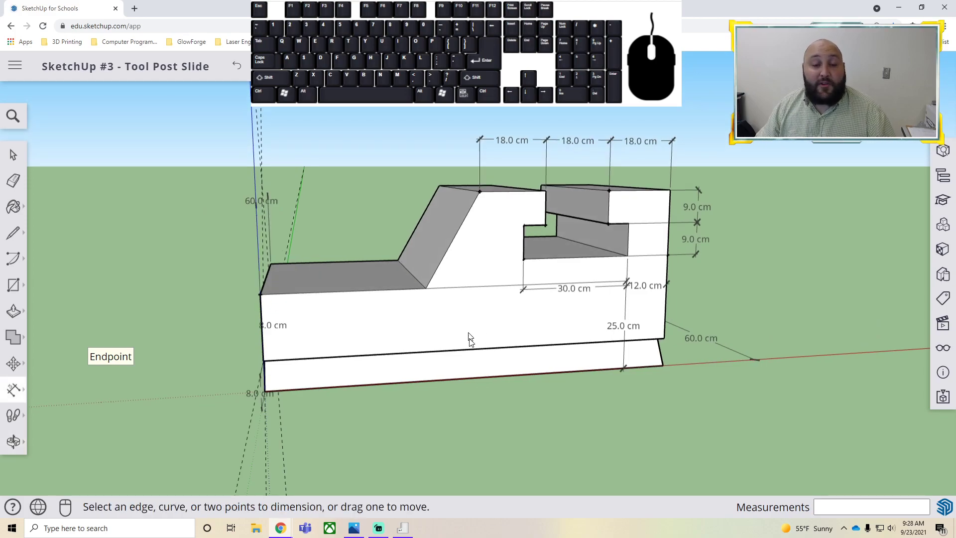
pyautogui.moveTo(497, 348)
pyautogui.mouseDown(button='middle')
pyautogui.moveTo(585, 363)
pyautogui.moveTo(599, 379)
pyautogui.mouseUp(button='middle')
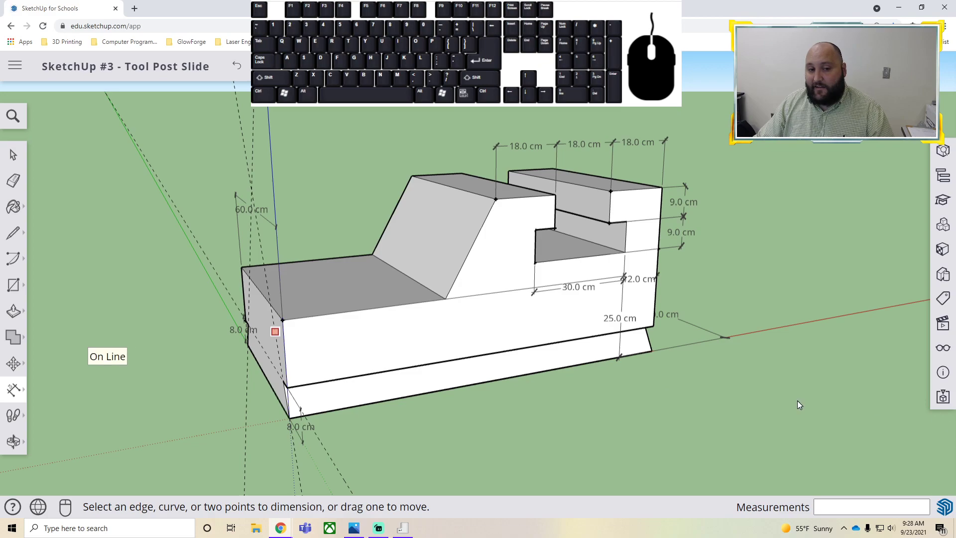
pyautogui.click(353, 528)
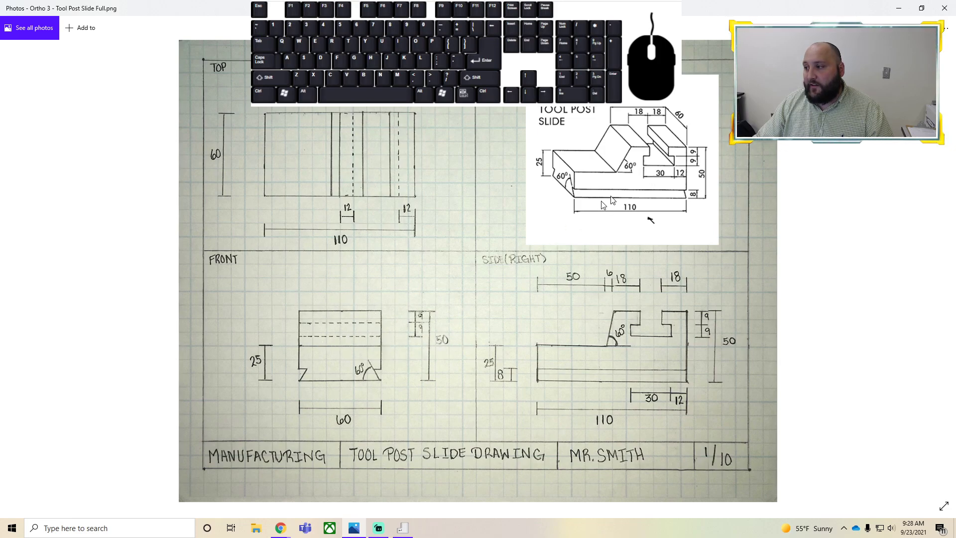
pyautogui.hotkey('alt', 'Tab')
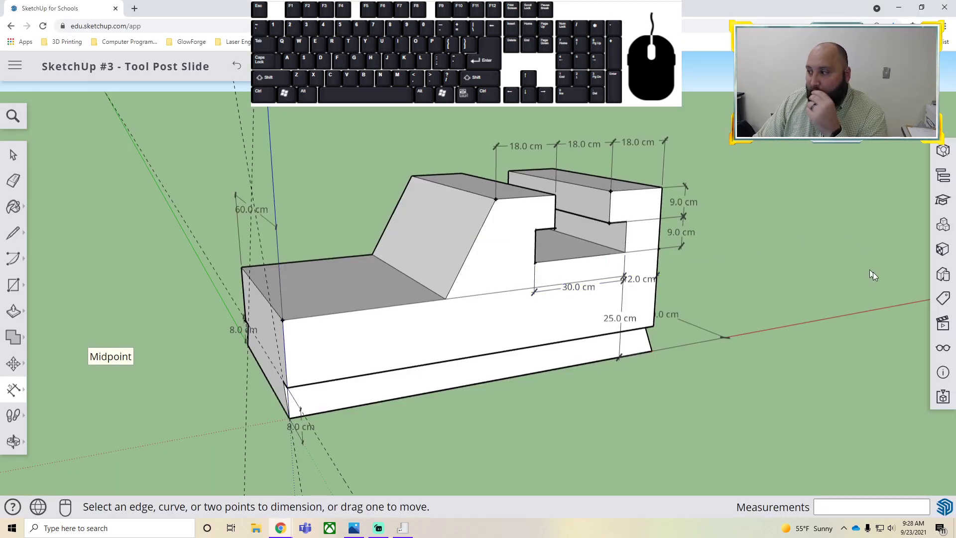
pyautogui.click(474, 323)
pyautogui.click(451, 338)
pyautogui.moveTo(643, 391); pyautogui.dragTo(568, 331, button='middle')
pyautogui.moveTo(339, 333)
pyautogui.mouseDown(button='middle')
pyautogui.moveTo(319, 323)
pyautogui.moveTo(411, 351)
pyautogui.mouseUp(button='middle')
pyautogui.click(374, 291)
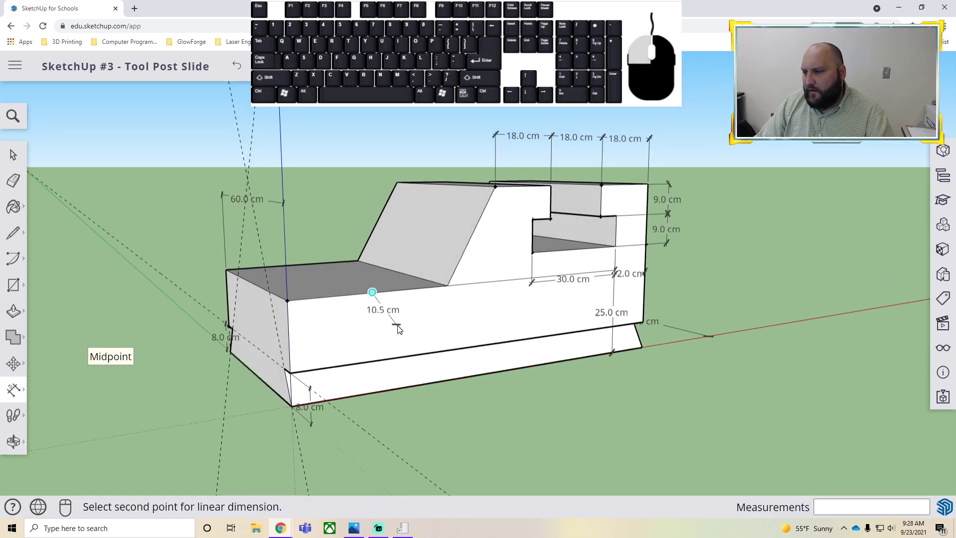
pyautogui.press('Escape')
pyautogui.press('space')
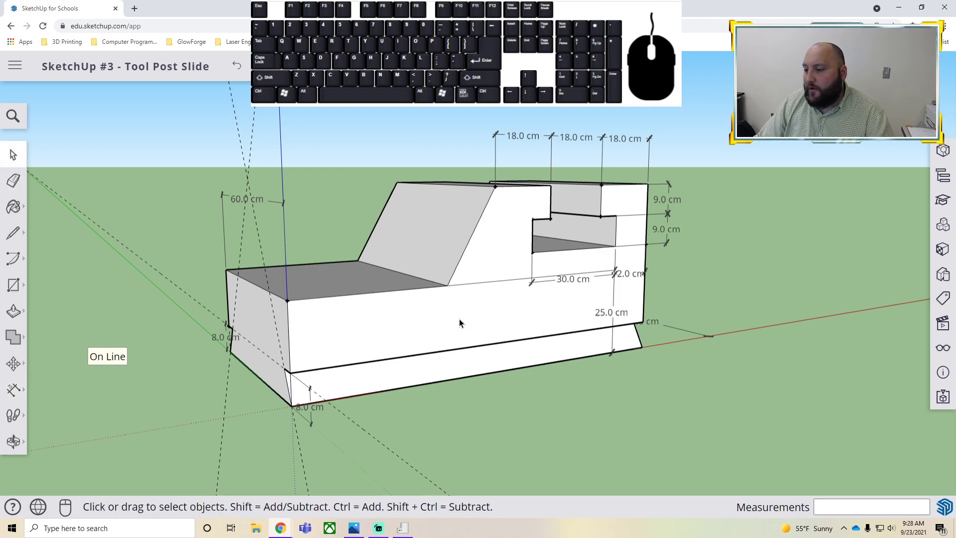
pyautogui.tripleClick(458, 318)
pyautogui.click(528, 412)
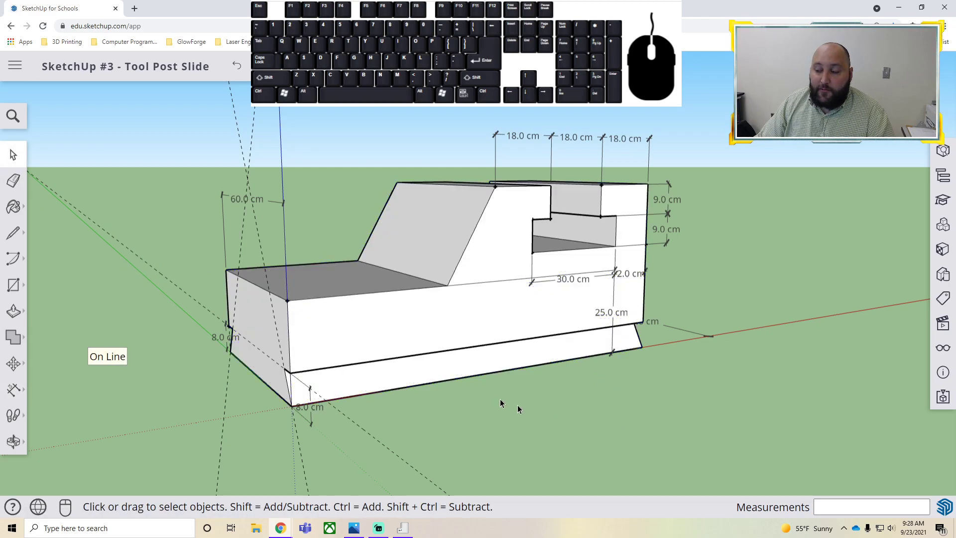
# Step: Select the whole solid and paint it with the Concrete Aggregate Smoke material from the Asphalt and Concrete collection
pyautogui.doubleClick(415, 318)
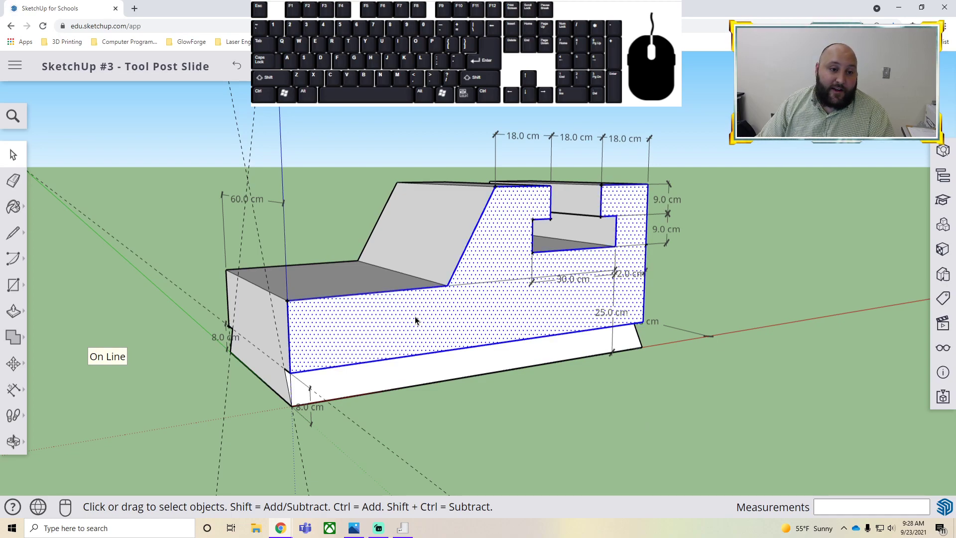
pyautogui.tripleClick(414, 315)
pyautogui.click(461, 337)
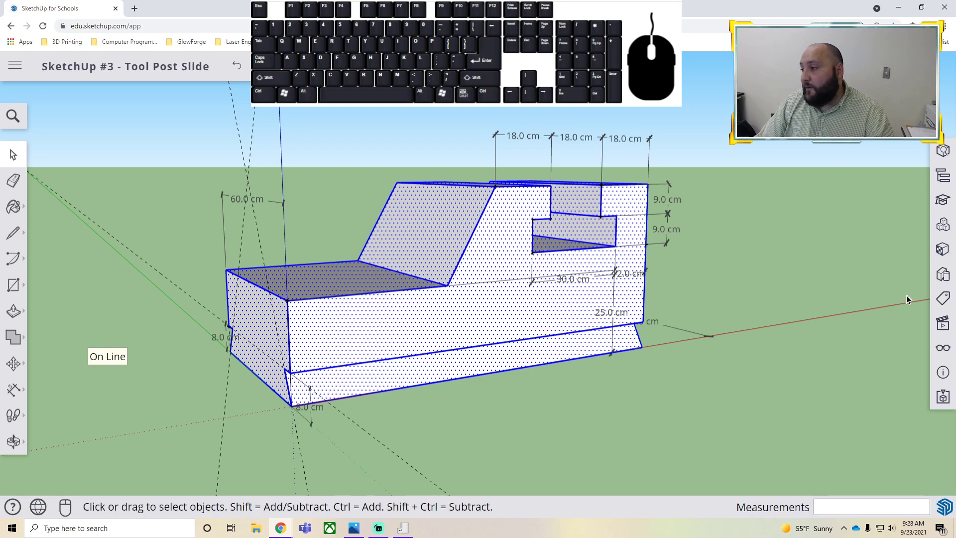
pyautogui.click(943, 248)
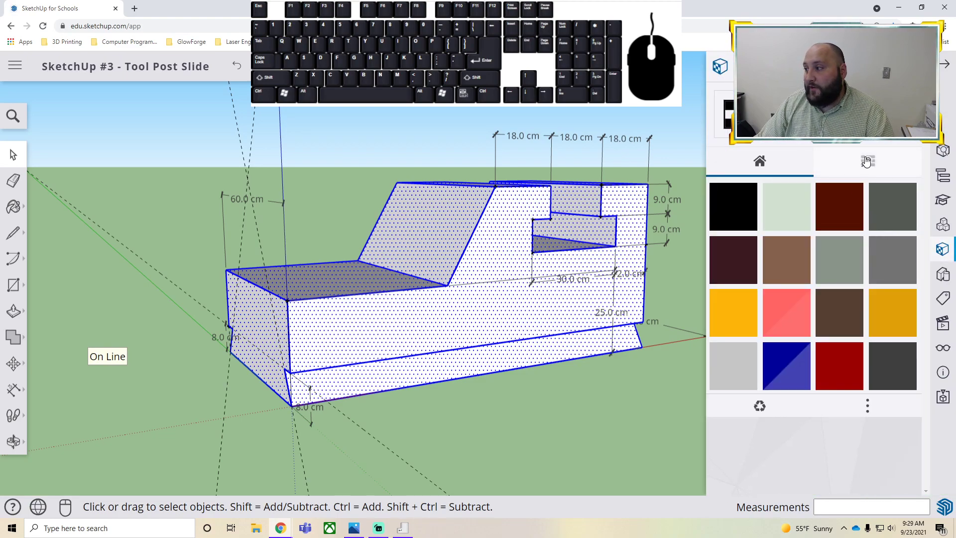
pyautogui.click(866, 160)
pyautogui.click(802, 256)
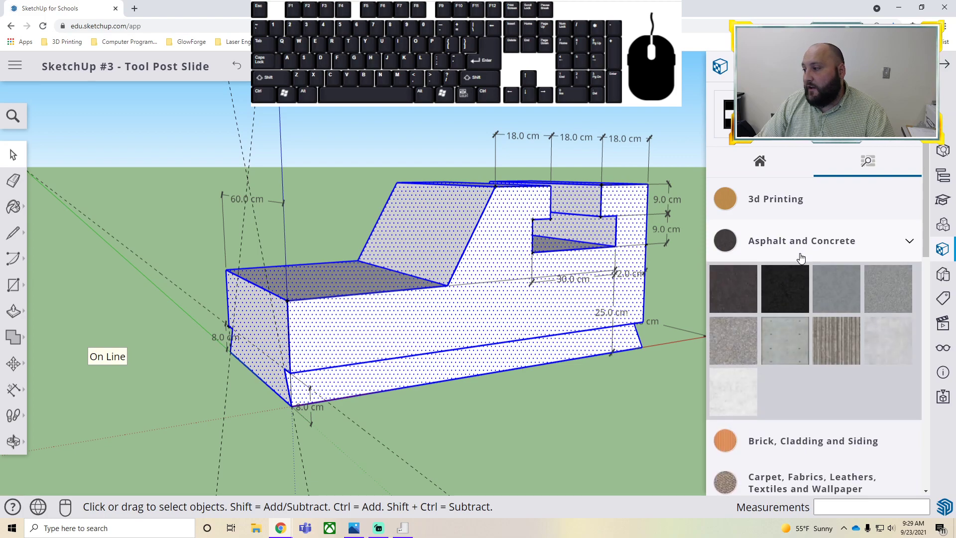
pyautogui.click(733, 341)
pyautogui.click(447, 357)
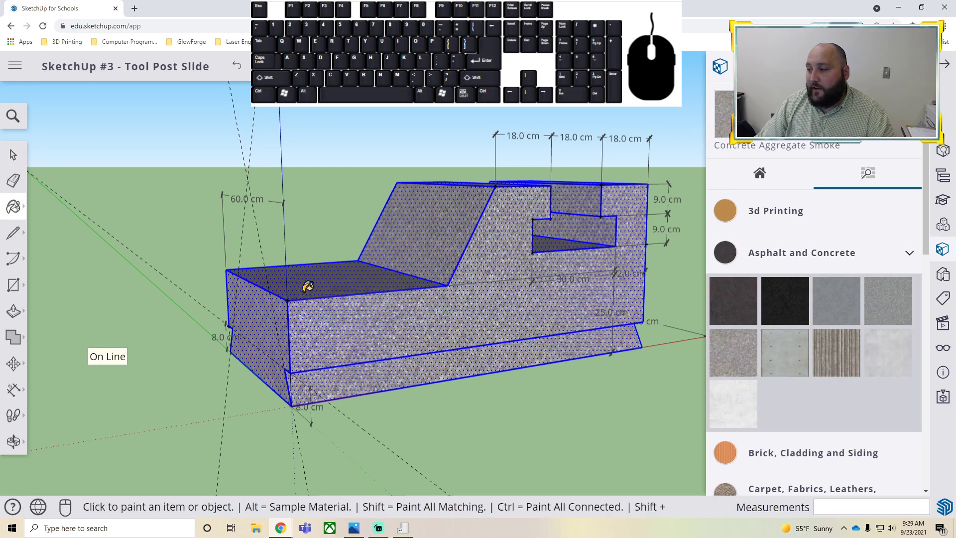
pyautogui.click(942, 62)
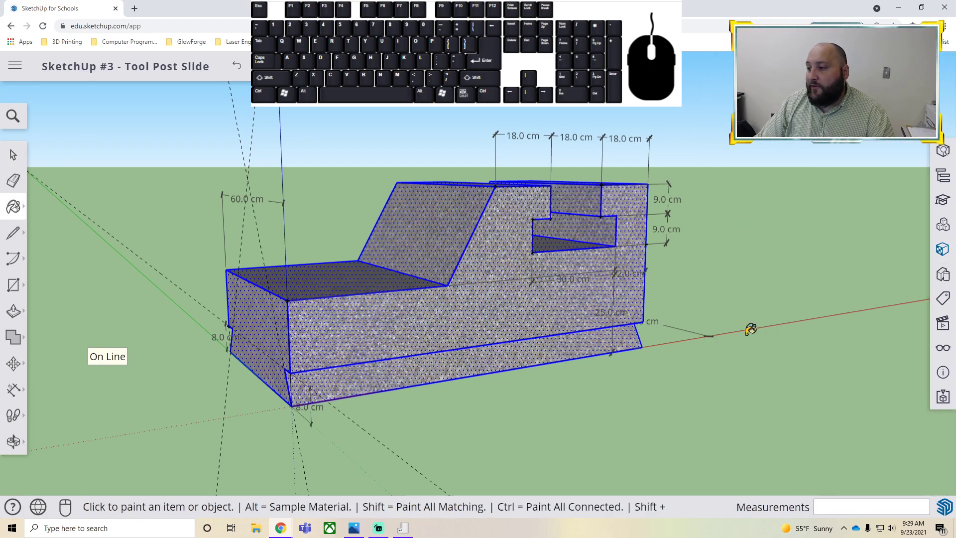
pyautogui.click(13, 155)
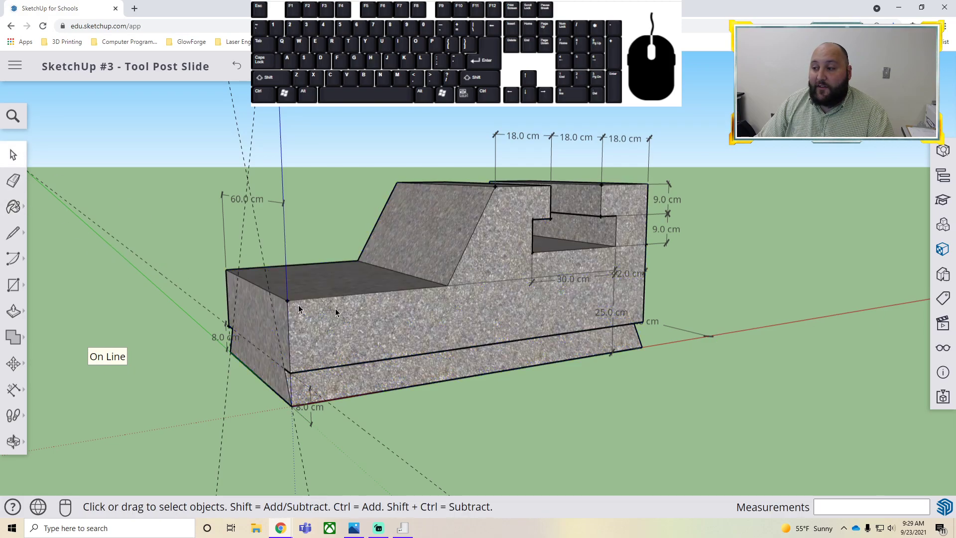
# Step: Create 3D text of the author's name, 10 cm high with a 4 cm extrusion, and place it on the sloped face
pyautogui.moveTo(551, 371); pyautogui.dragTo(350, 381, button='middle')
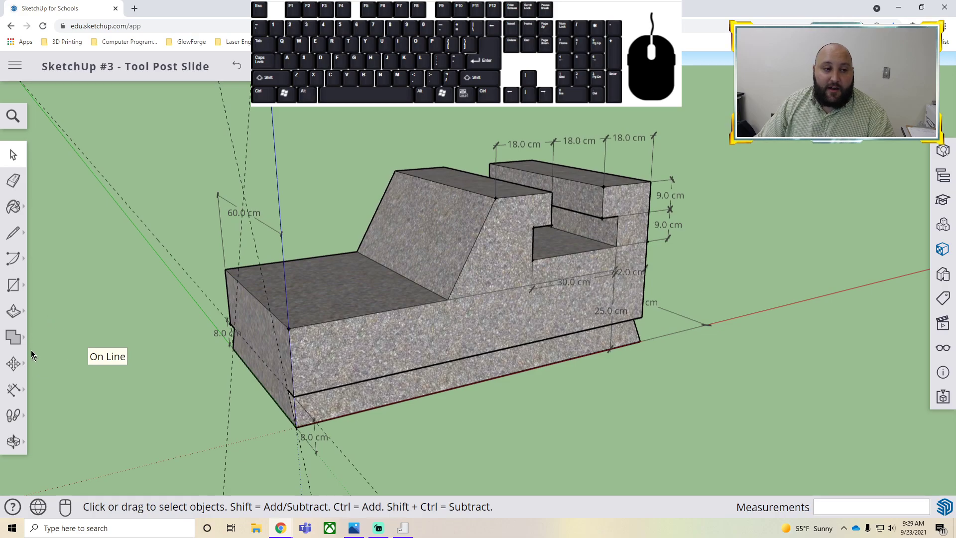
pyautogui.click(19, 294)
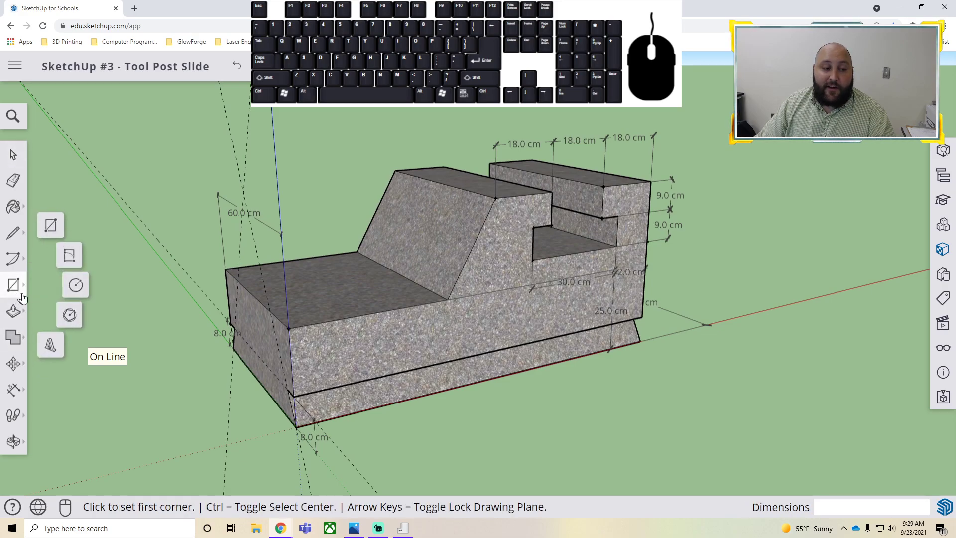
pyautogui.click(50, 344)
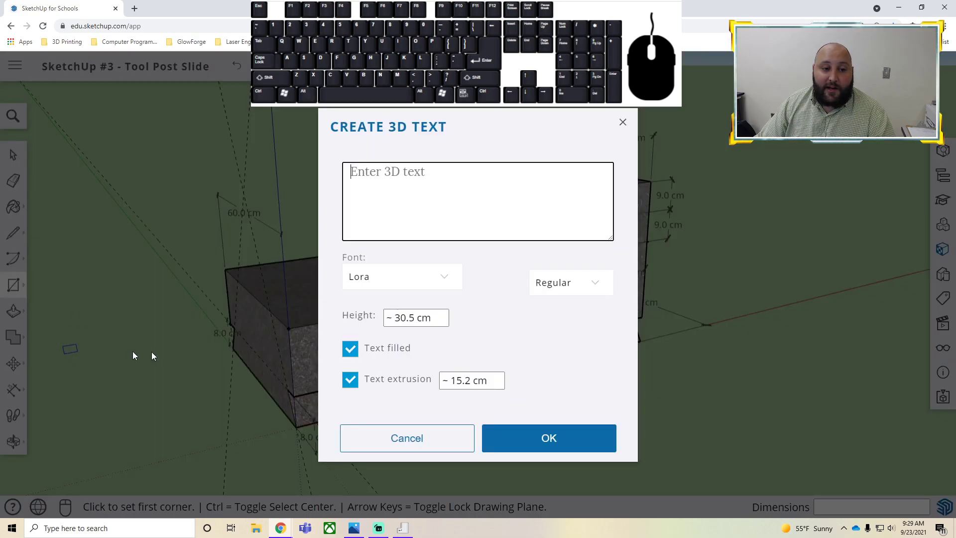
pyautogui.click(432, 316)
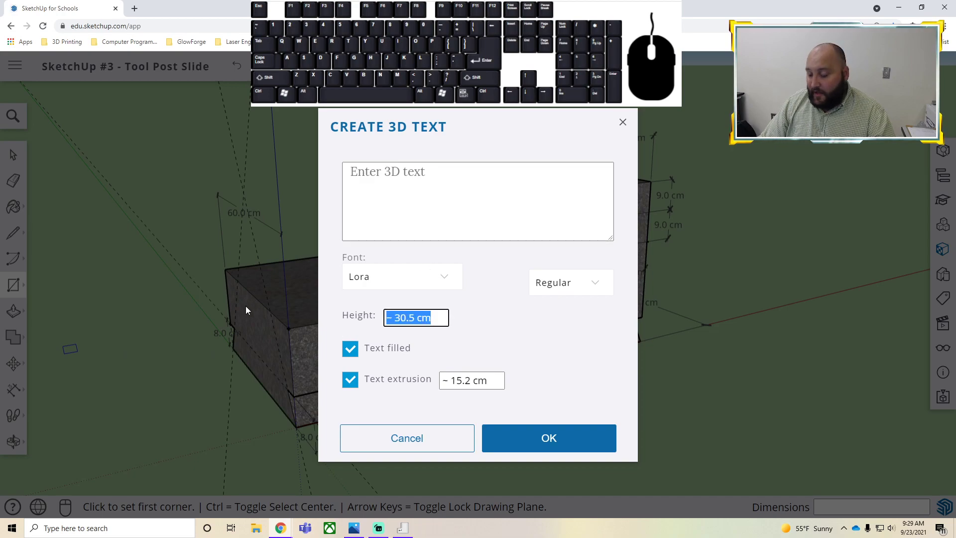
pyautogui.write('10')
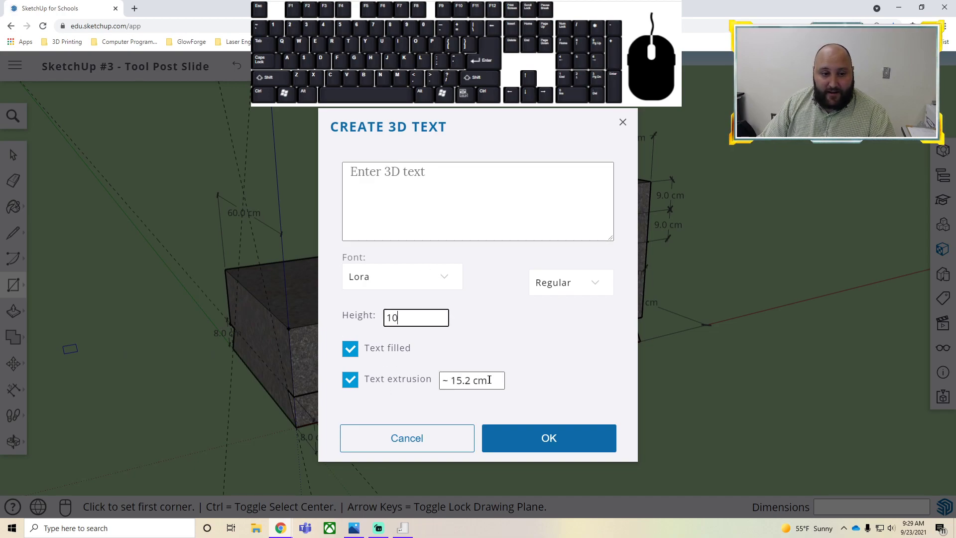
pyautogui.click(488, 380)
pyautogui.write('4')
pyautogui.click(453, 236)
pyautogui.write('Mr. Smith')
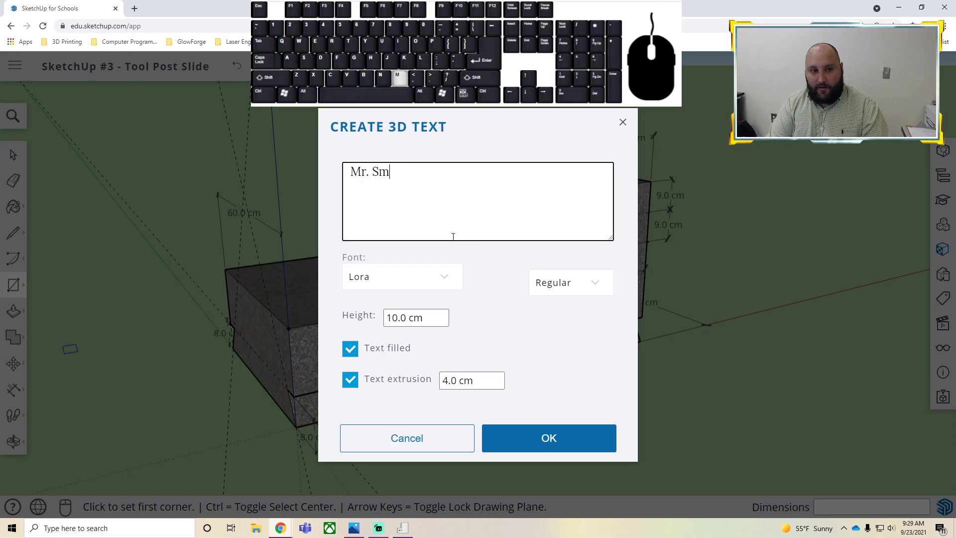
pyautogui.click(548, 434)
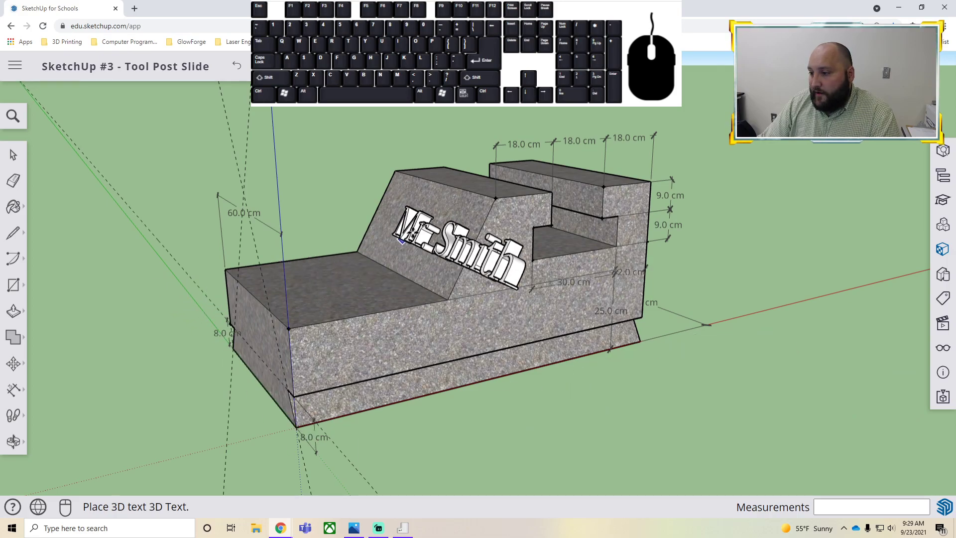
pyautogui.click(376, 214)
# Step: Move the 3D name text across the sloped face so it is centred over the block's width, and deselect it
pyautogui.moveTo(398, 293); pyautogui.dragTo(663, 347, button='middle')
pyautogui.press('m')
pyautogui.moveTo(485, 248); pyautogui.dragTo(728, 301)
pyautogui.moveTo(727, 301); pyautogui.dragTo(533, 264, button='middle')
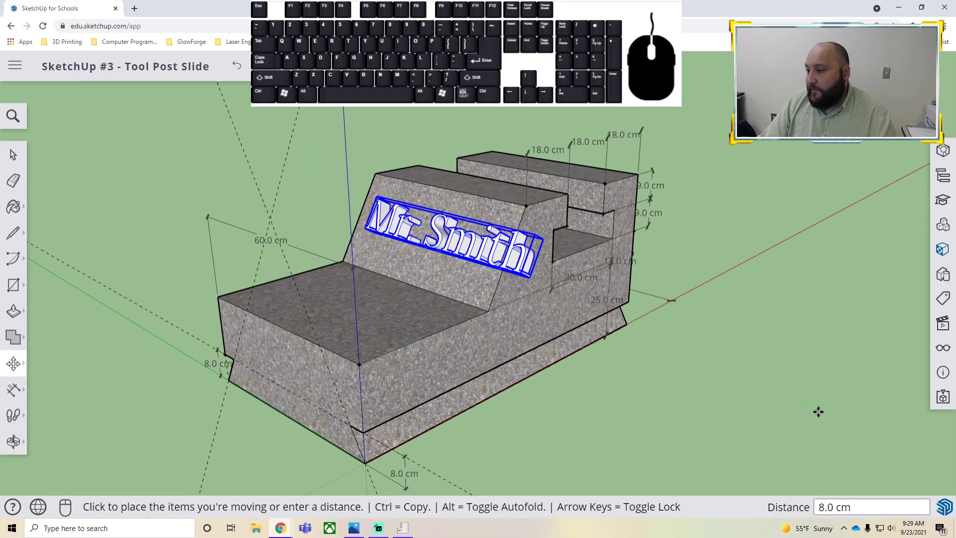
pyautogui.click(771, 409)
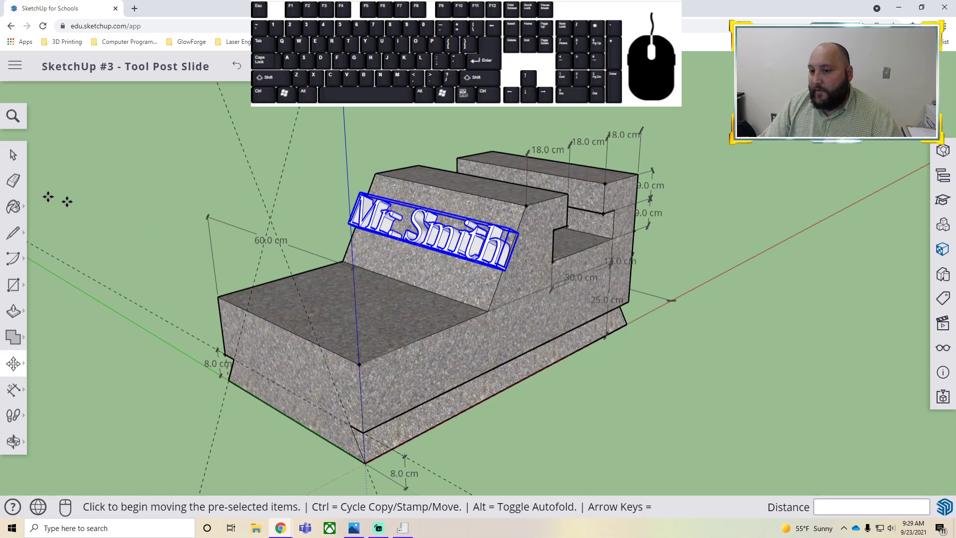
pyautogui.press('space')
pyautogui.click(738, 369)
pyautogui.moveTo(739, 368); pyautogui.dragTo(530, 348, button='middle')
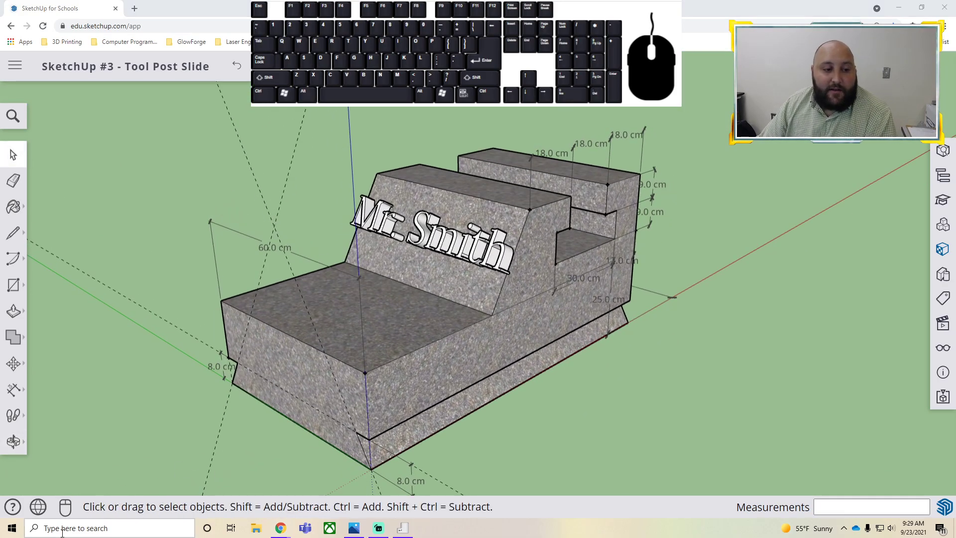
# Step: Open Snipping Tool and capture the modelling area with the finished tool post slide
pyautogui.click(62, 529)
pyautogui.write('snipping tool')
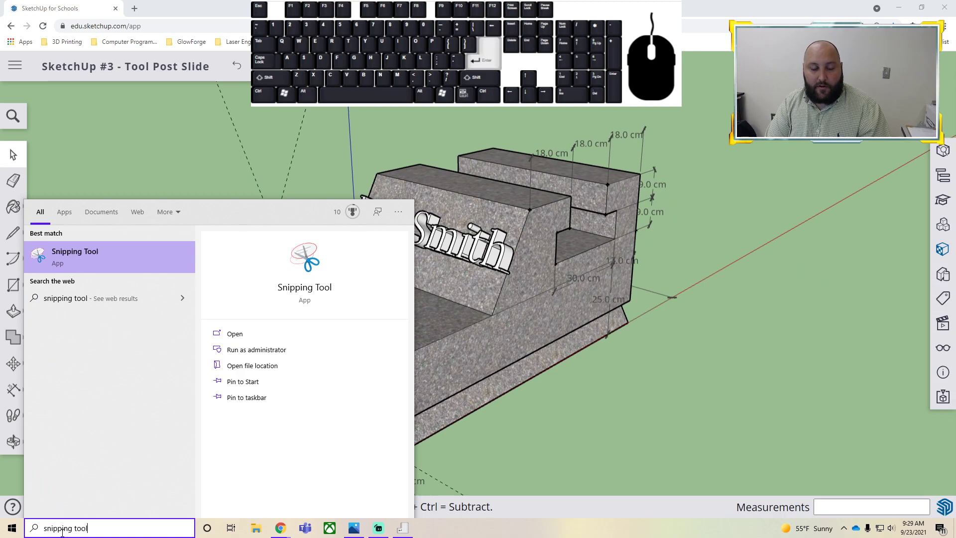
pyautogui.press('Return')
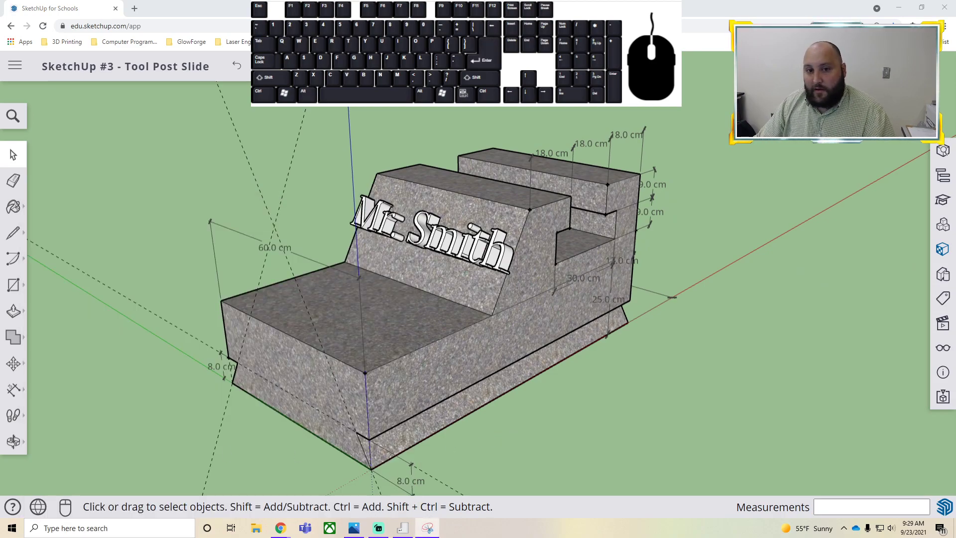
pyautogui.moveTo(423, 140); pyautogui.dragTo(815, 83)
pyautogui.click(753, 96)
pyautogui.moveTo(124, 104)
pyautogui.mouseDown()
pyautogui.moveTo(518, 131)
pyautogui.moveTo(781, 442)
pyautogui.moveTo(790, 493)
pyautogui.mouseUp()
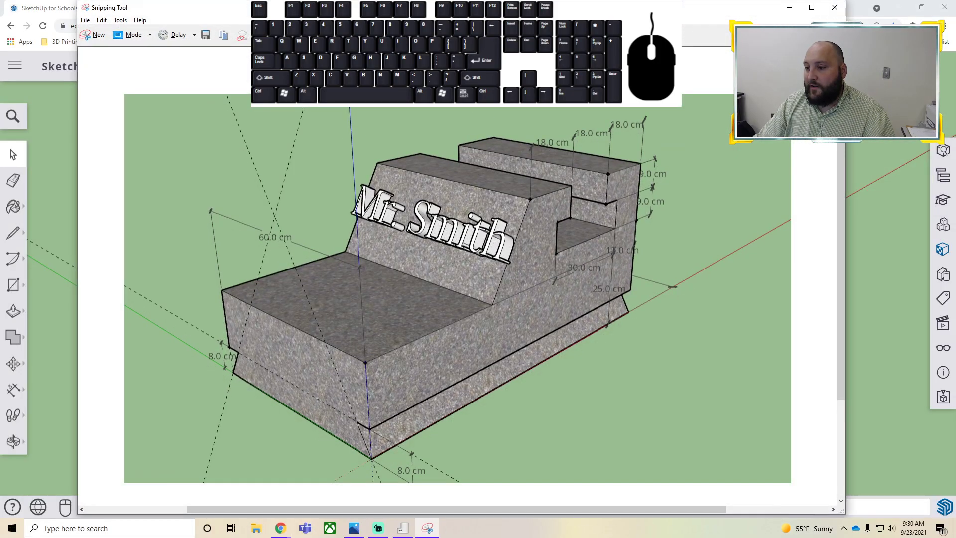
# Step: Open the snip's save dialog, cancel it, and close Snipping Tool without saving the snip
pyautogui.click(85, 20)
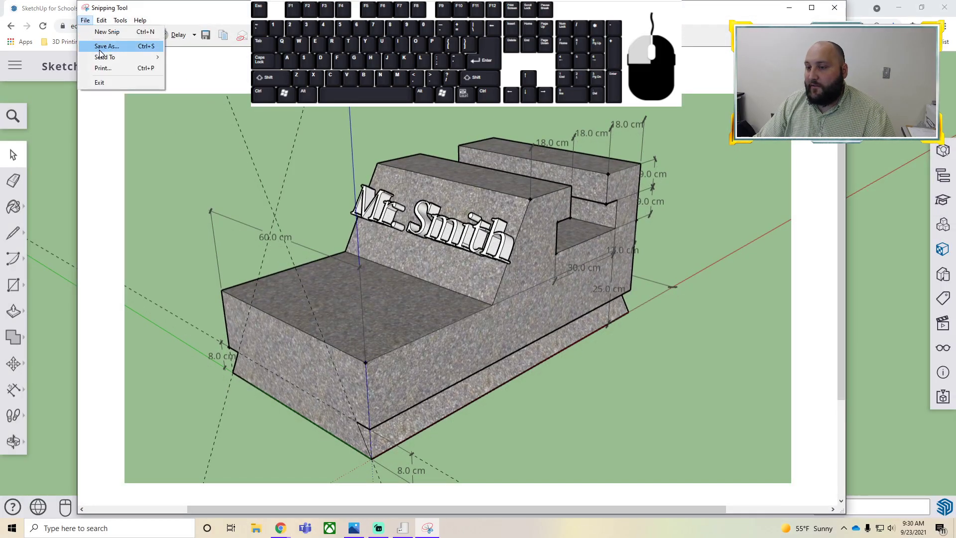
pyautogui.click(101, 45)
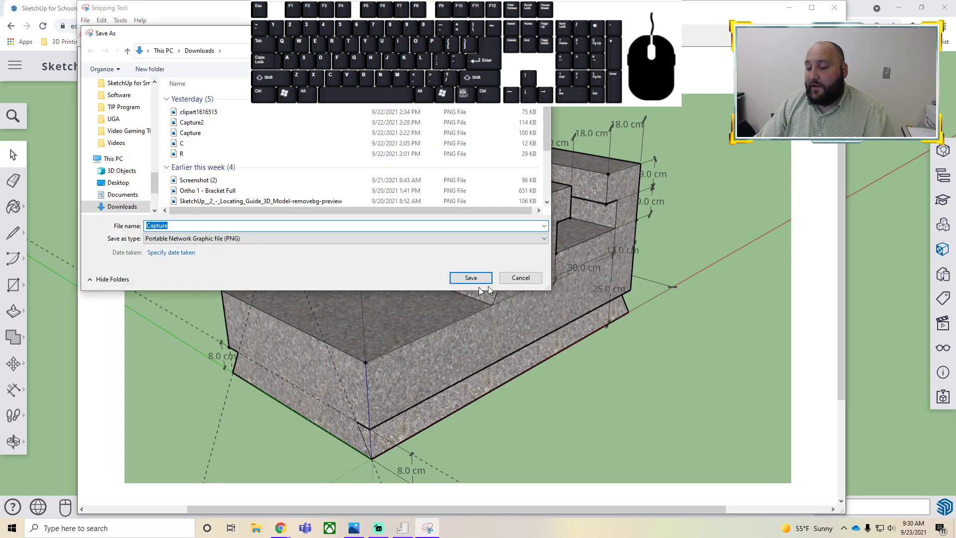
pyautogui.click(532, 281)
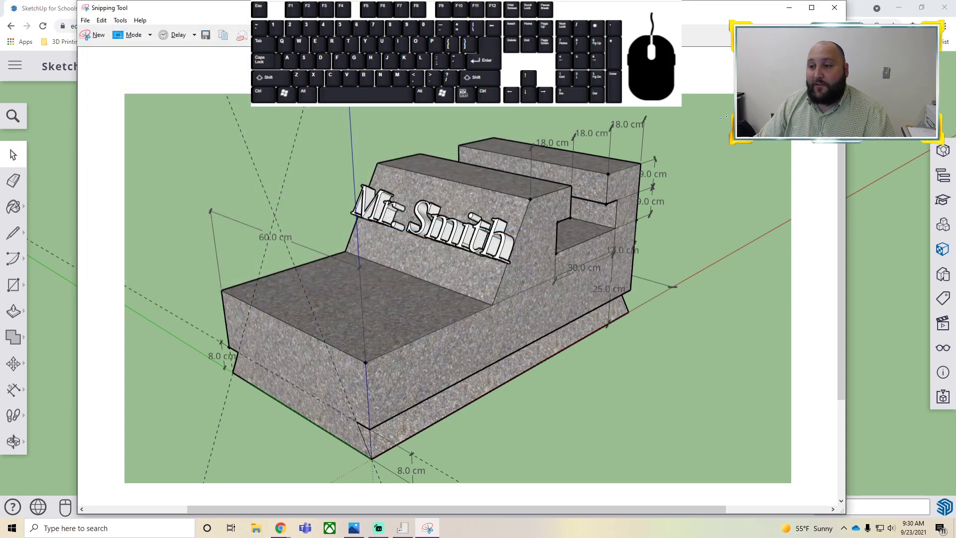
pyautogui.click(834, 7)
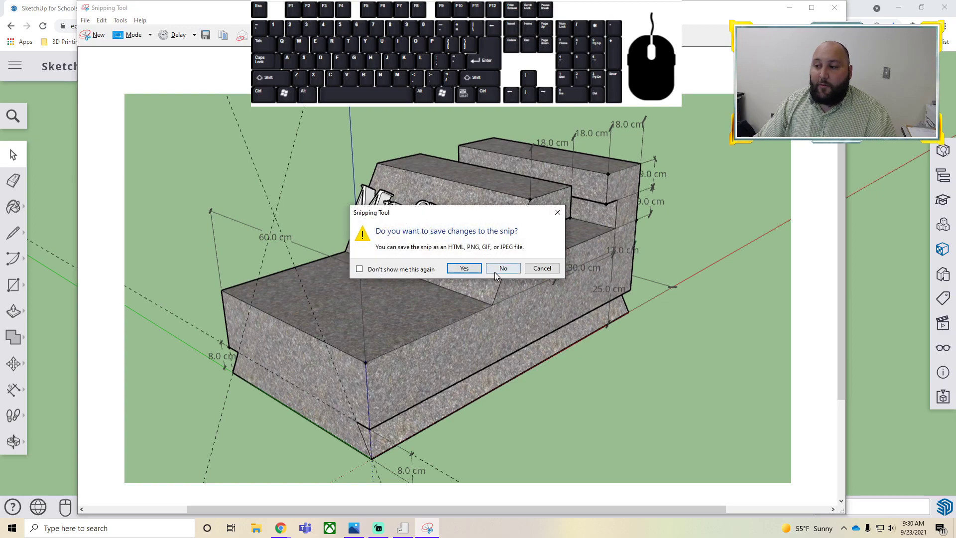
pyautogui.click(502, 269)
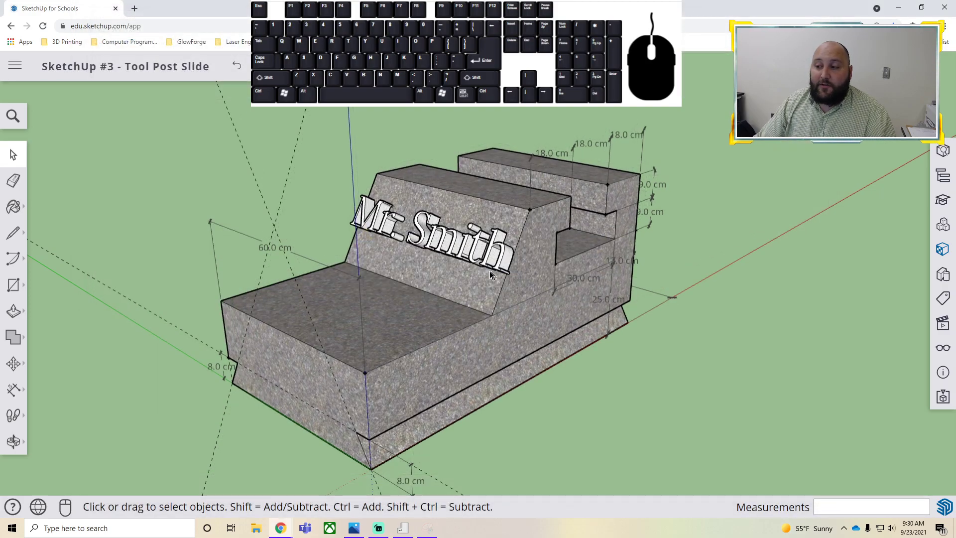
# Step: Search the commands for "guid" and turn off View Guides to hide the model's dashed guide lines
pyautogui.click(12, 117)
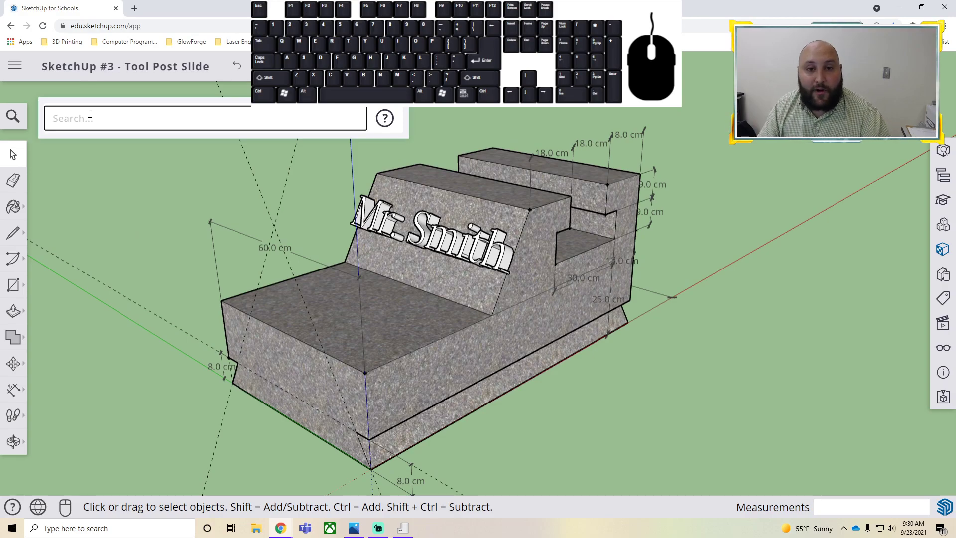
pyautogui.write('guideline')
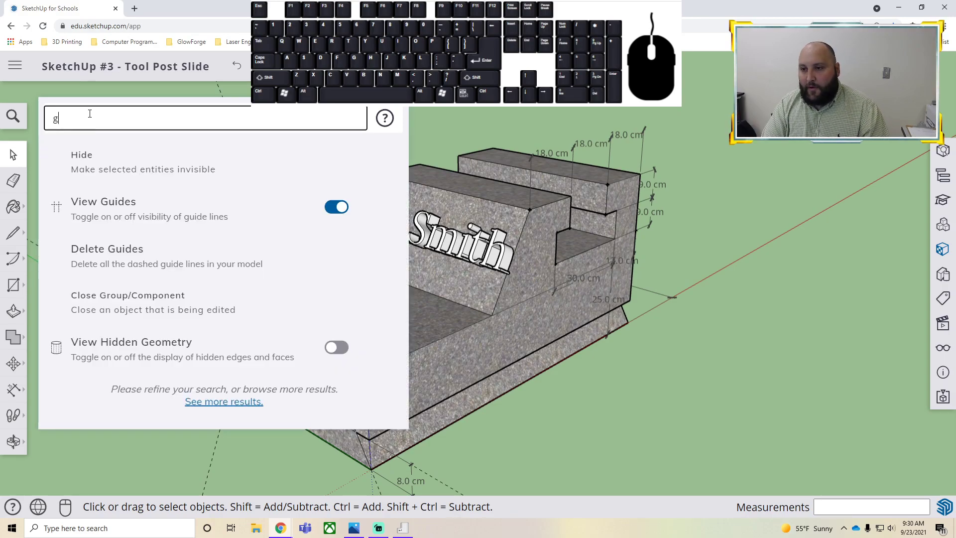
pyautogui.press('BackSpace')
pyautogui.press('BackSpace')
pyautogui.press('BackSpace')
pyautogui.press('BackSpace')
pyautogui.press('BackSpace')
pyautogui.press('BackSpace')
pyautogui.press('BackSpace')
pyautogui.press('BackSpace')
pyautogui.press('BackSpace')
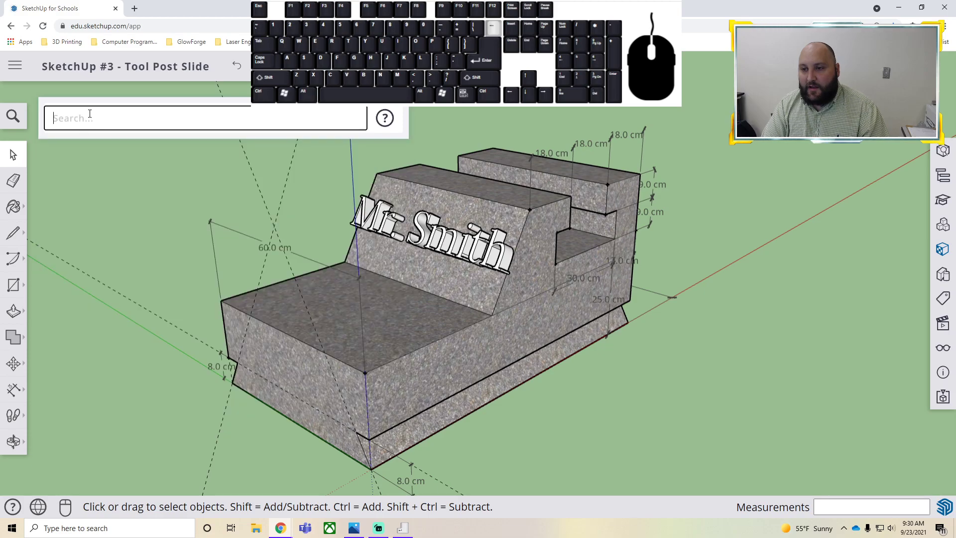
pyautogui.write('v')
pyautogui.press('BackSpace')
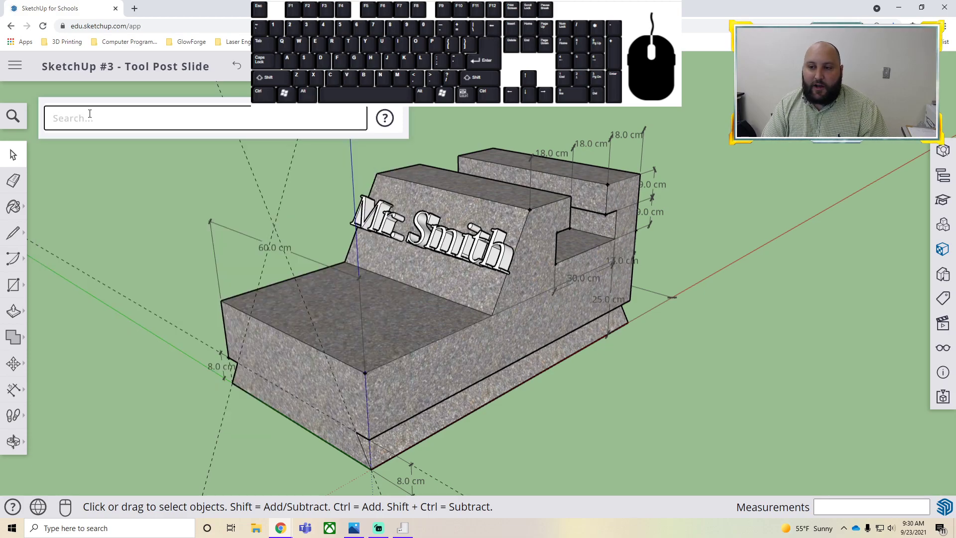
pyautogui.write('d')
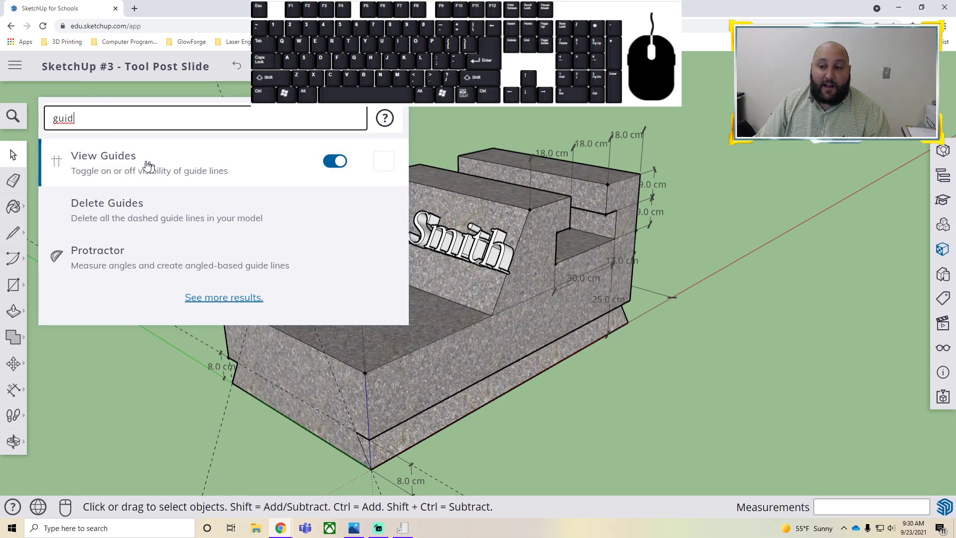
pyautogui.click(335, 162)
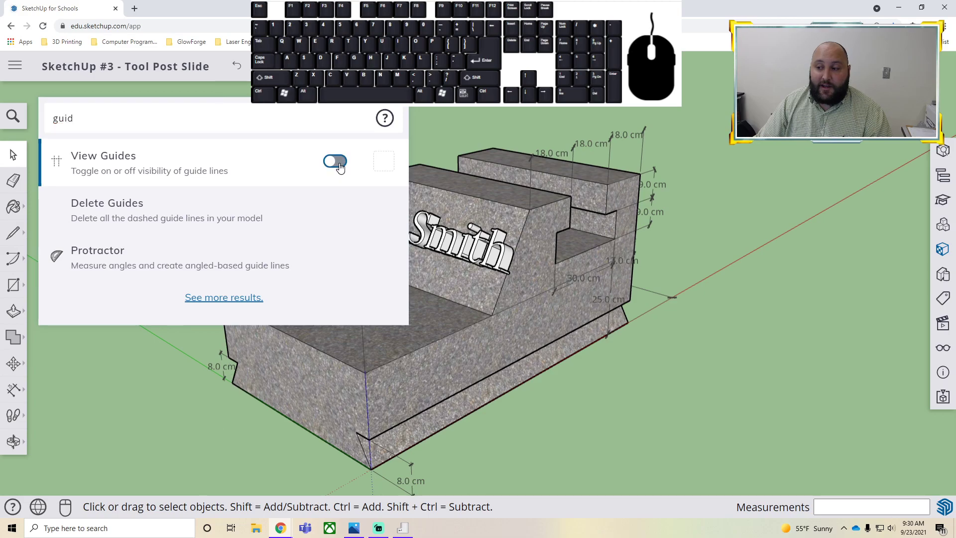
pyautogui.moveTo(468, 256); pyautogui.dragTo(641, 285, button='middle')
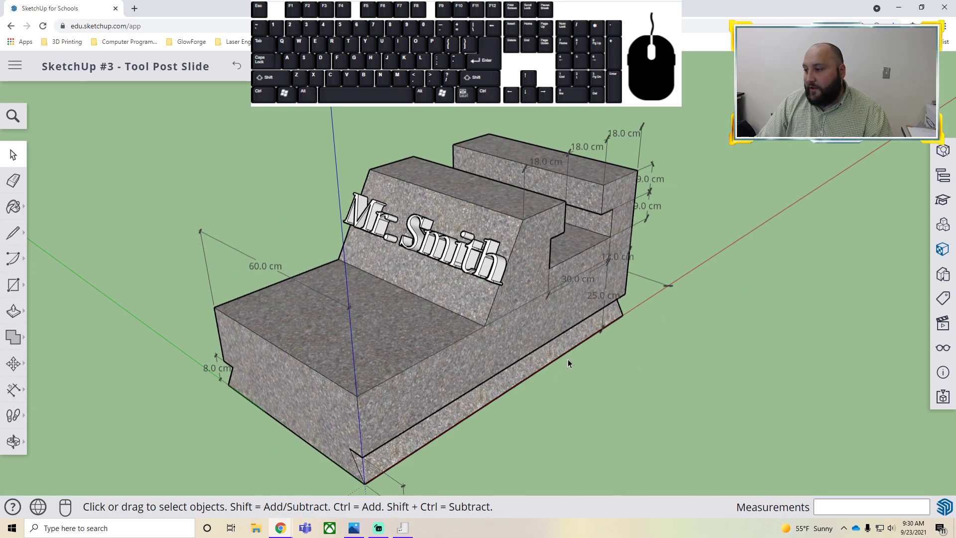
pyautogui.moveTo(560, 358); pyautogui.dragTo(550, 363, button='middle')
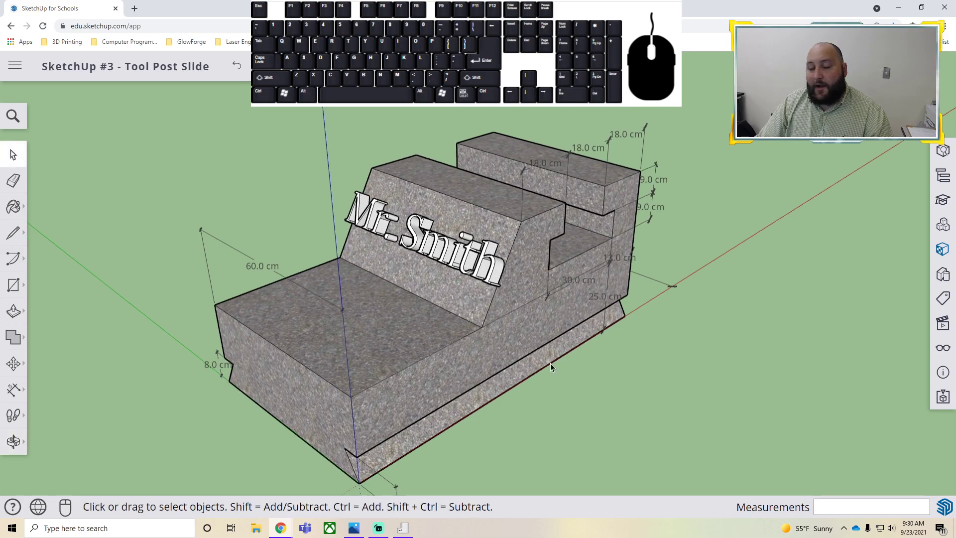